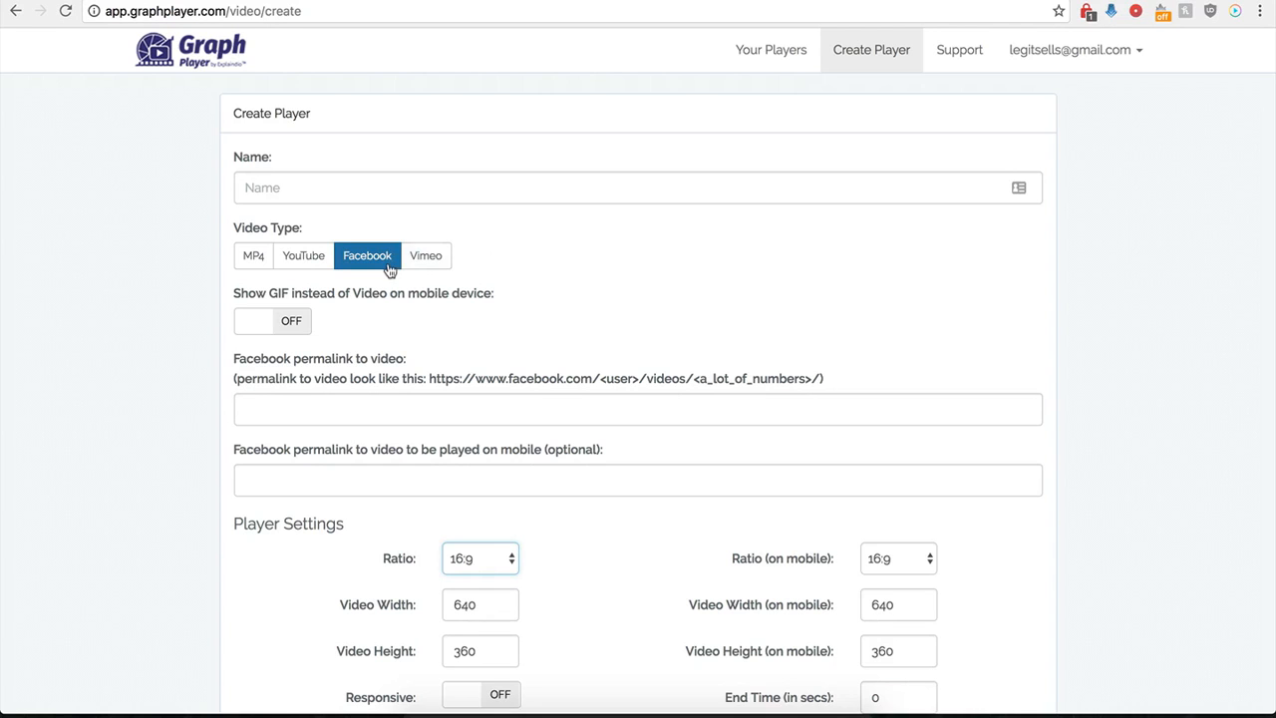
Step: Name the player Demo Name and select Facebook as its video type
{"action": "scroll", "coordinate": [224, 430], "scroll_direction": "down", "scroll_amount": 1}
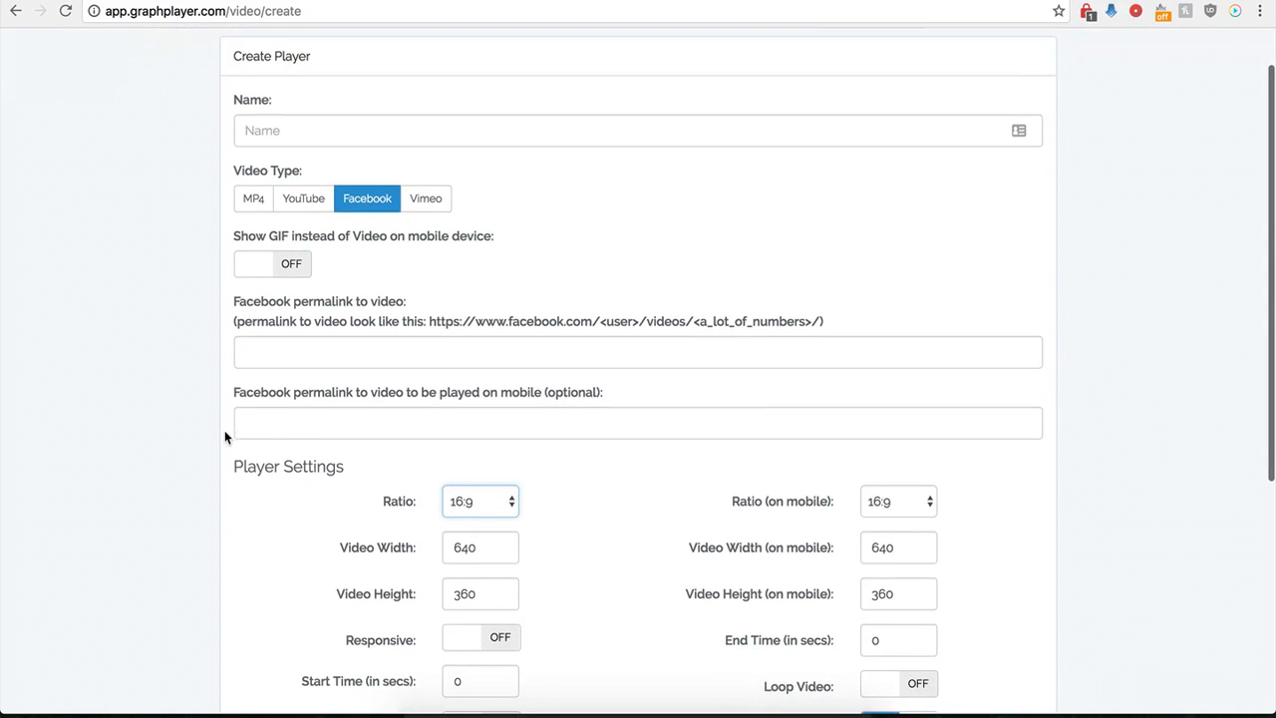
{"action": "left_click", "coordinate": [347, 128]}
{"action": "type", "text": "Demo Name"}
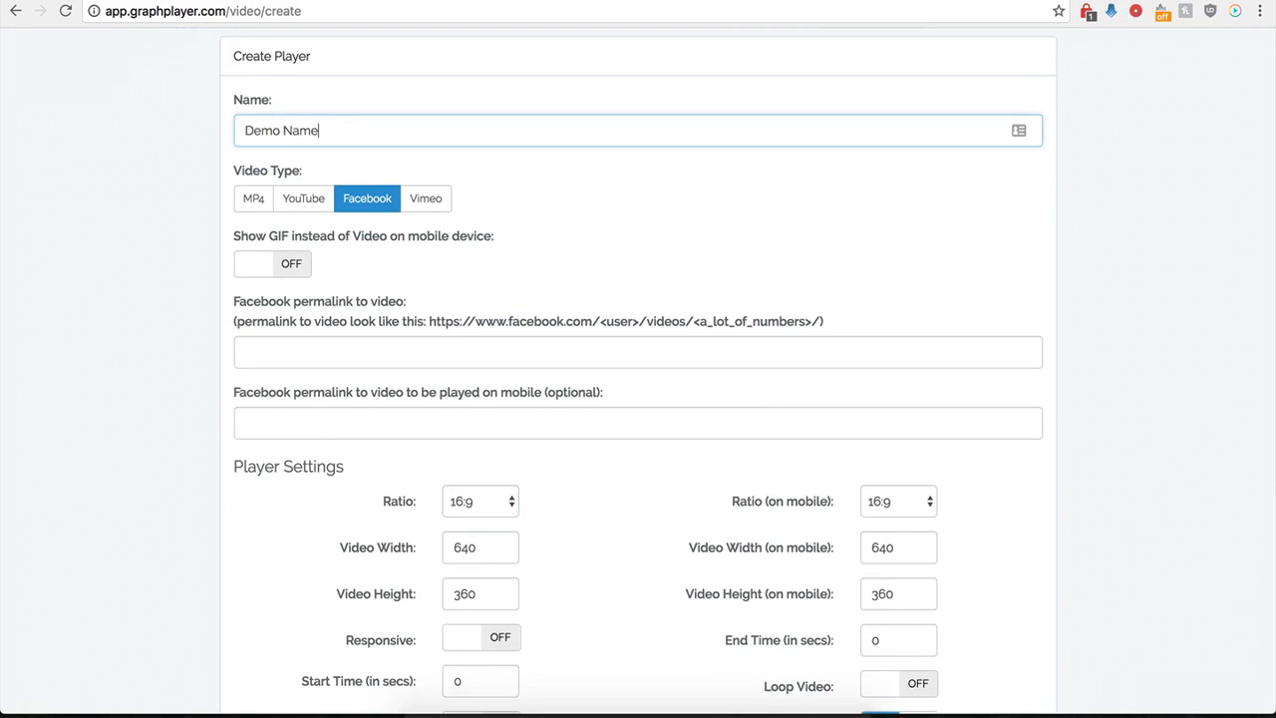
{"action": "left_click", "coordinate": [363, 207]}
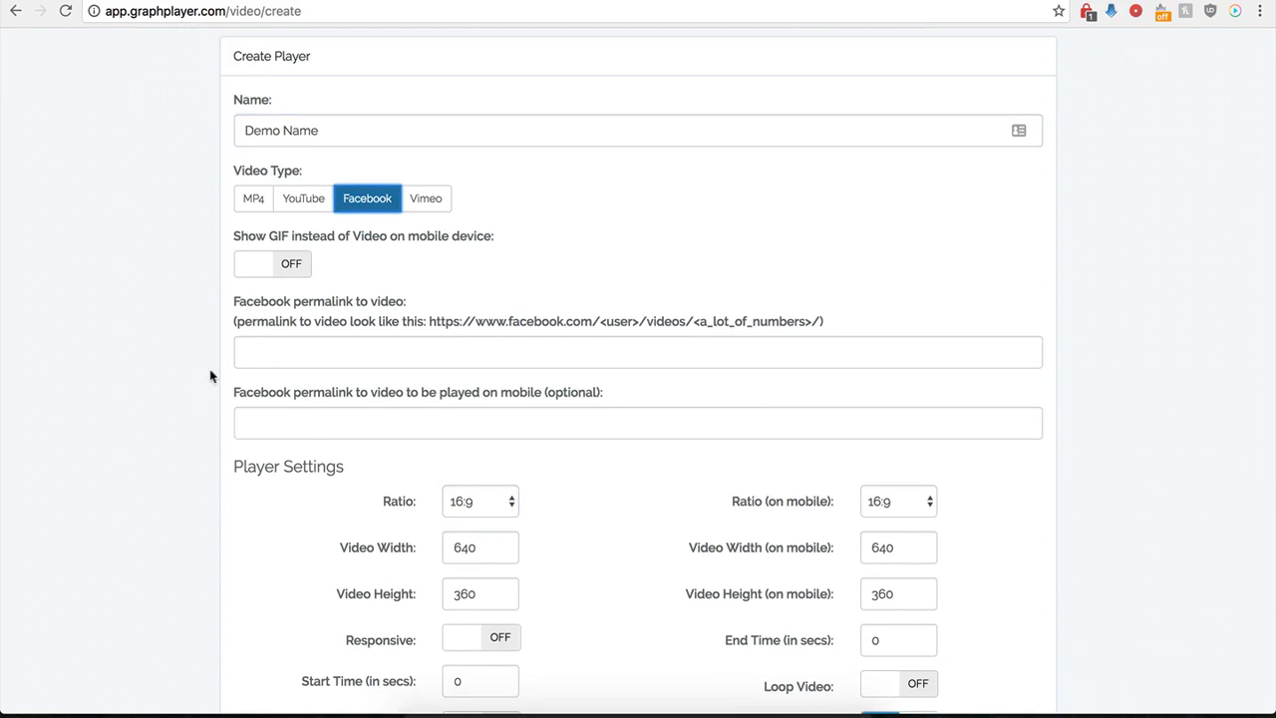
Step: Copy the address of INSIDER dessert's Creative Cakes video from Facebook into the player's Facebook permalink field
{"action": "scroll", "coordinate": [250, 329], "scroll_direction": "down", "scroll_amount": 1}
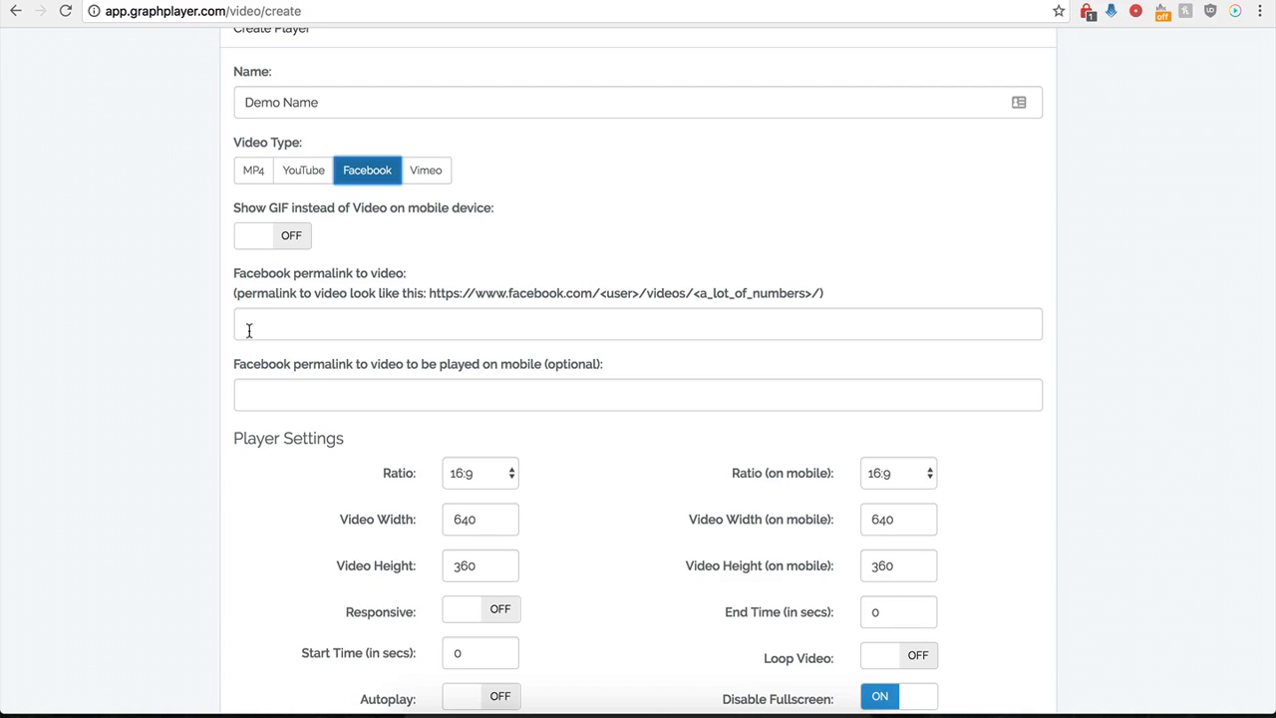
{"action": "left_click", "coordinate": [249, 330]}
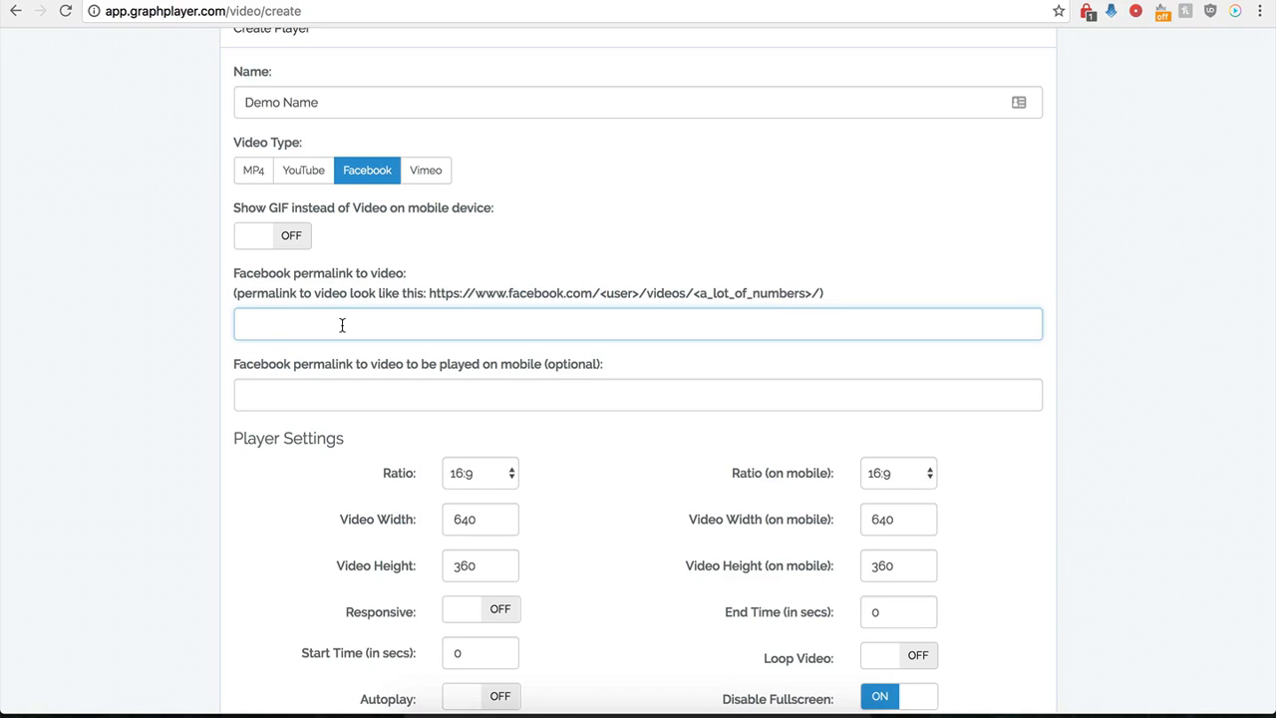
{"action": "left_click", "coordinate": [881, 0]}
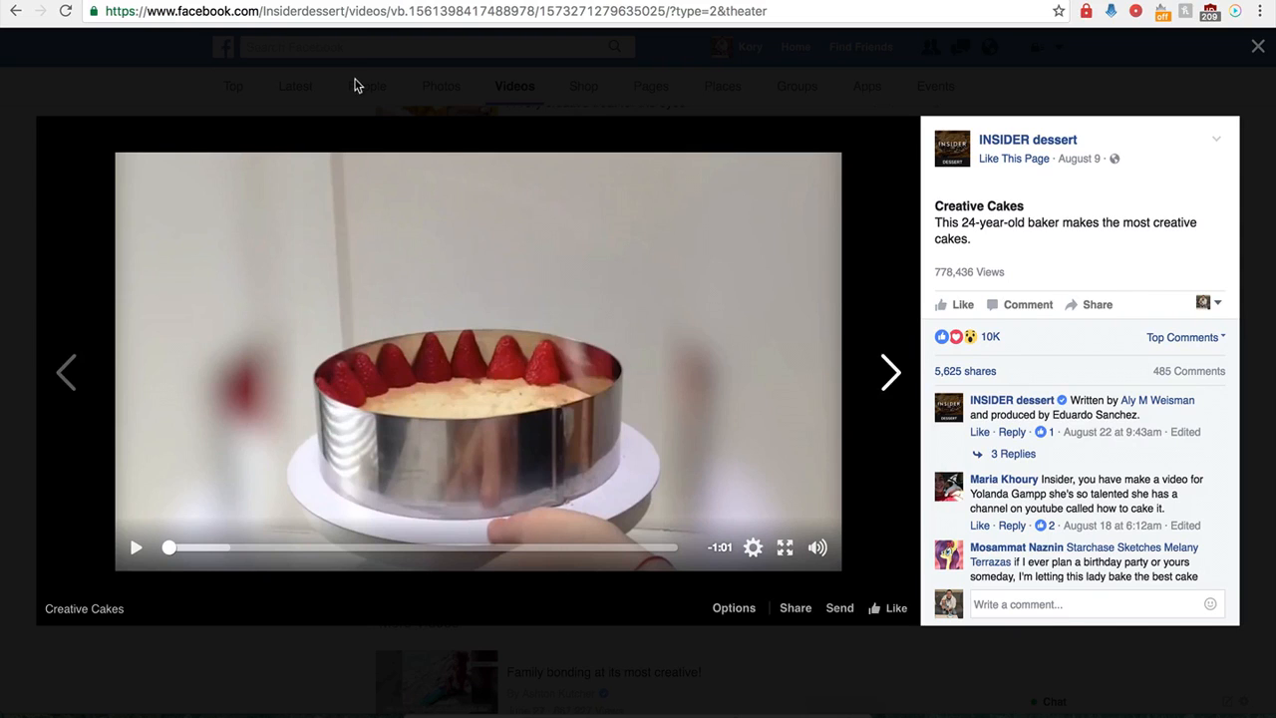
{"action": "left_click", "coordinate": [376, 14]}
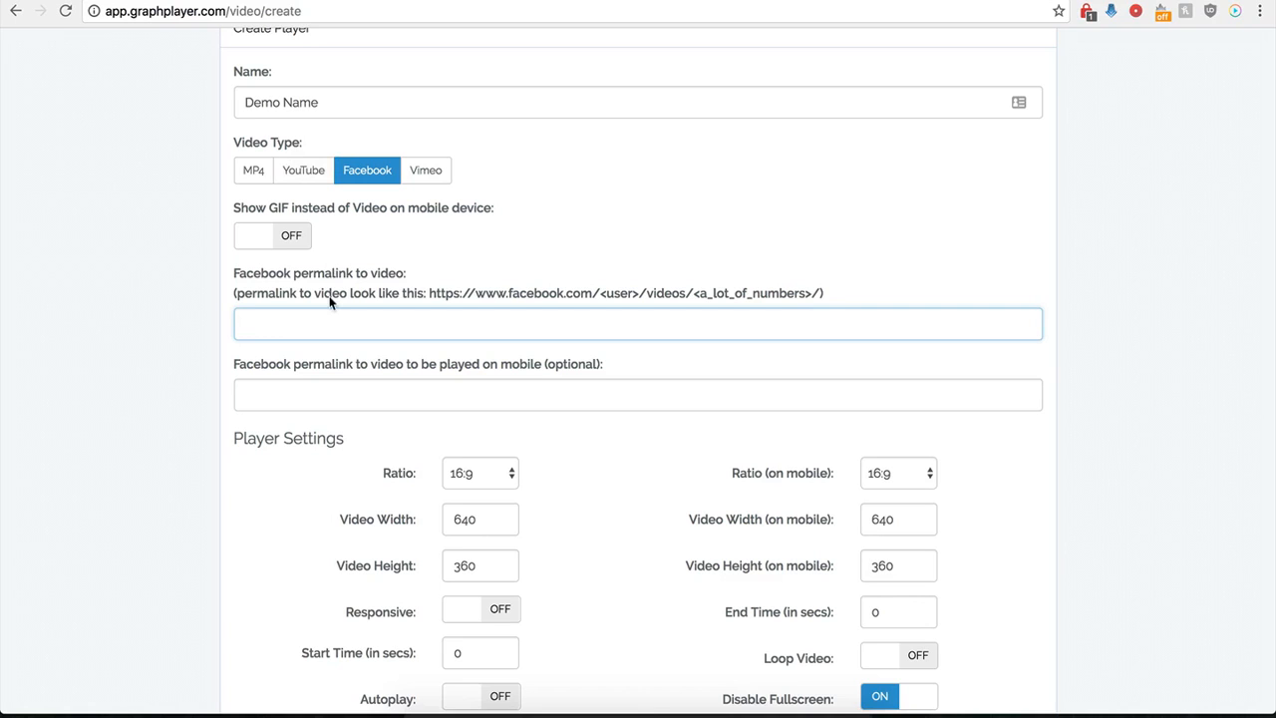
{"action": "key", "text": "ctrl+v"}
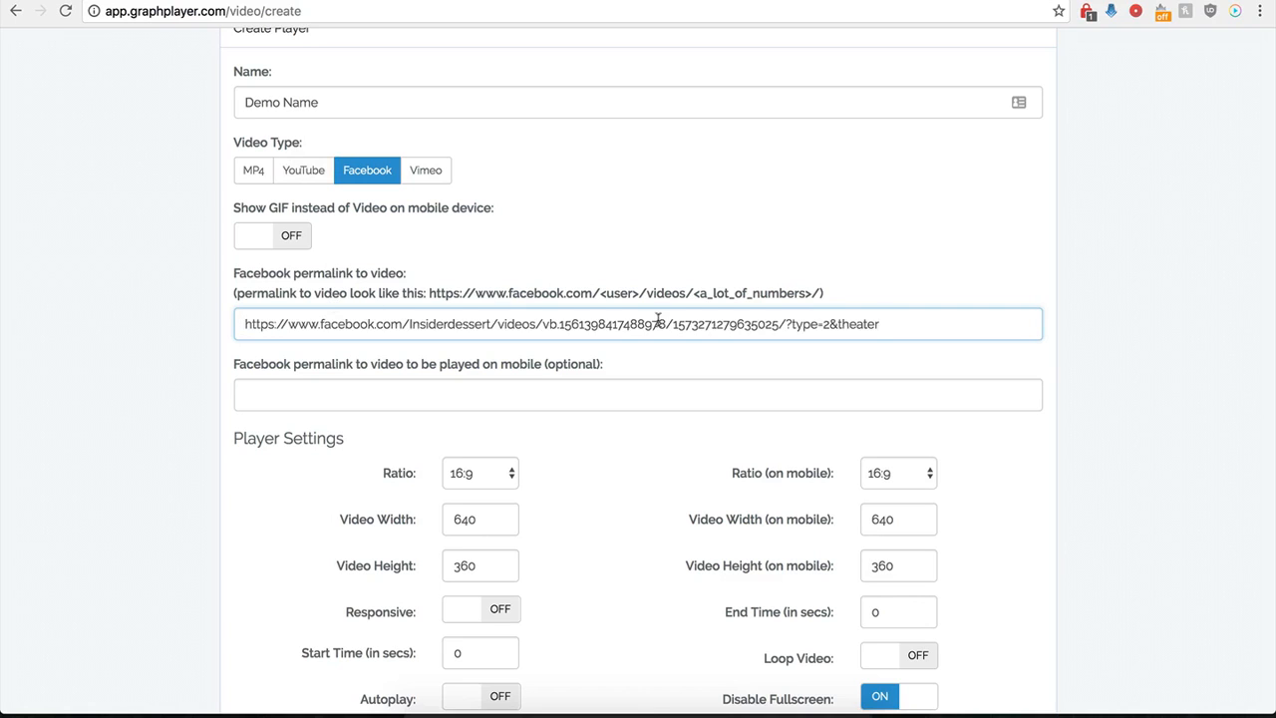
Step: Remove the trailing ?type=2&theater from the pasted Facebook video permalink
{"action": "left_click_drag", "start_coordinate": [897, 323], "coordinate": [791, 324]}
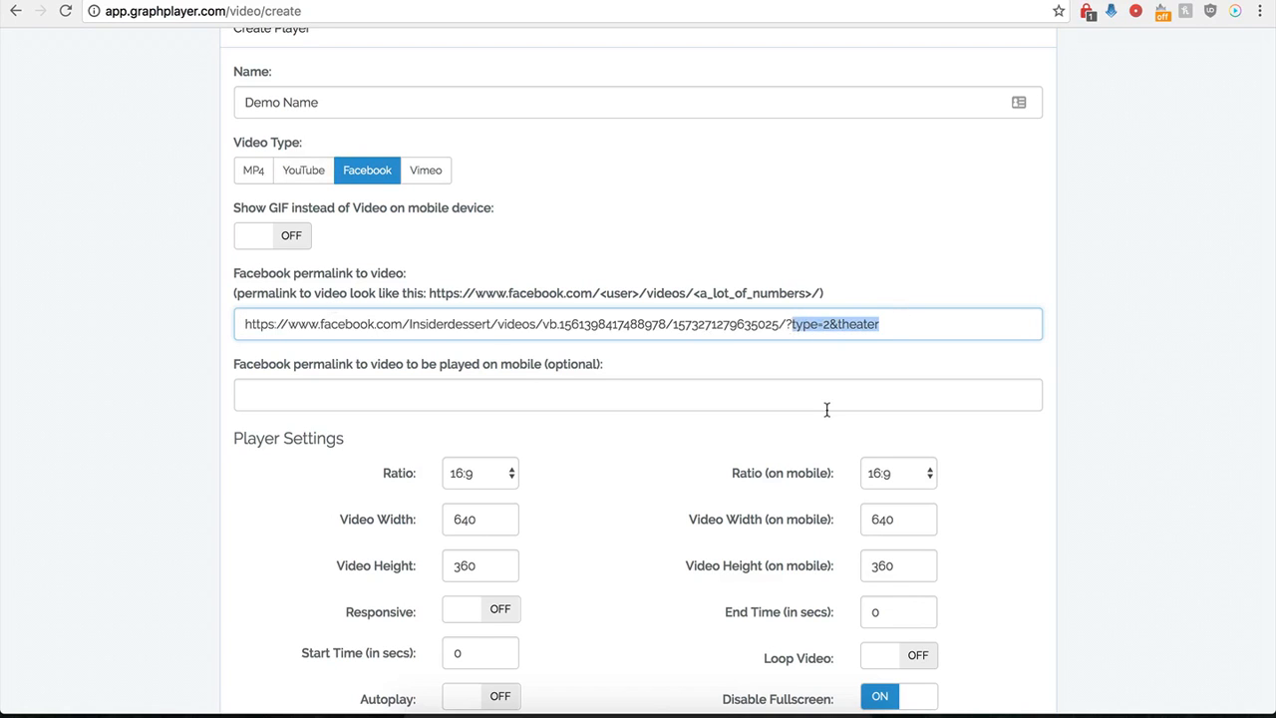
{"action": "key", "text": "BackSpace"}
{"action": "key", "text": "BackSpace"}
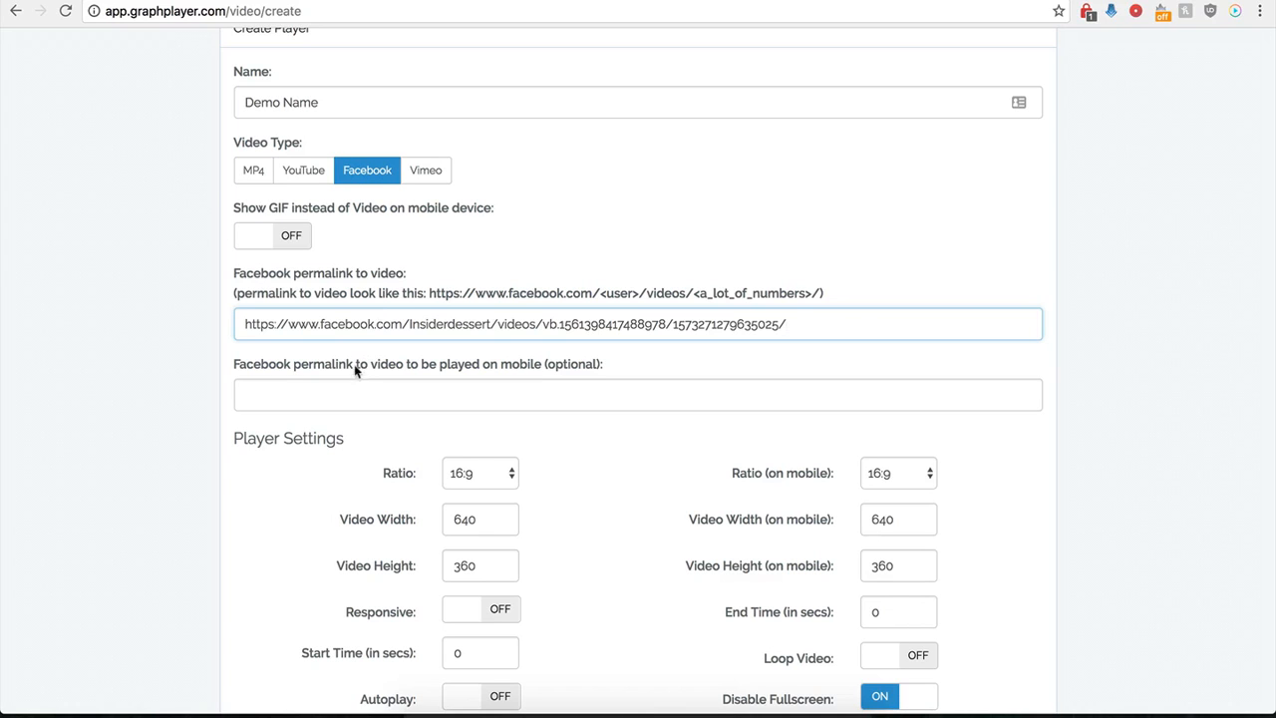
{"action": "left_click", "coordinate": [318, 400]}
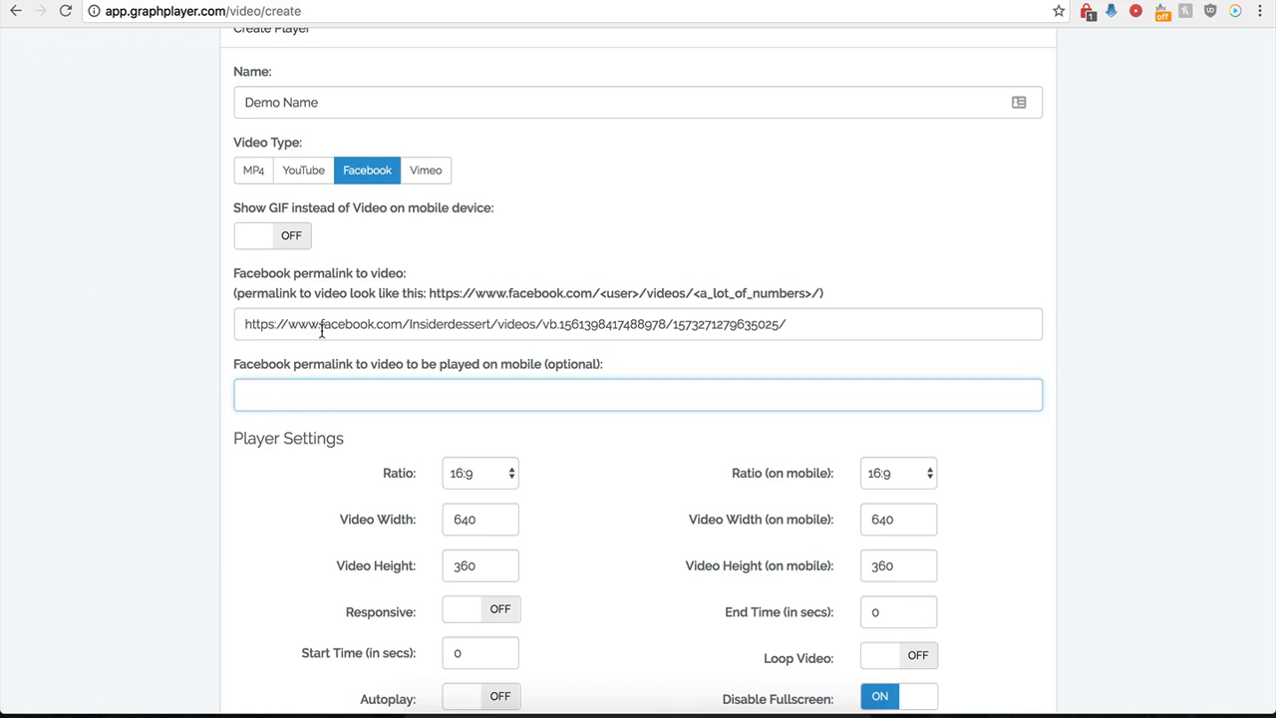
{"action": "left_click_drag", "start_coordinate": [354, 322], "coordinate": [554, 323]}
{"action": "left_click", "coordinate": [274, 324]}
{"action": "left_click_drag", "start_coordinate": [274, 324], "coordinate": [565, 322]}
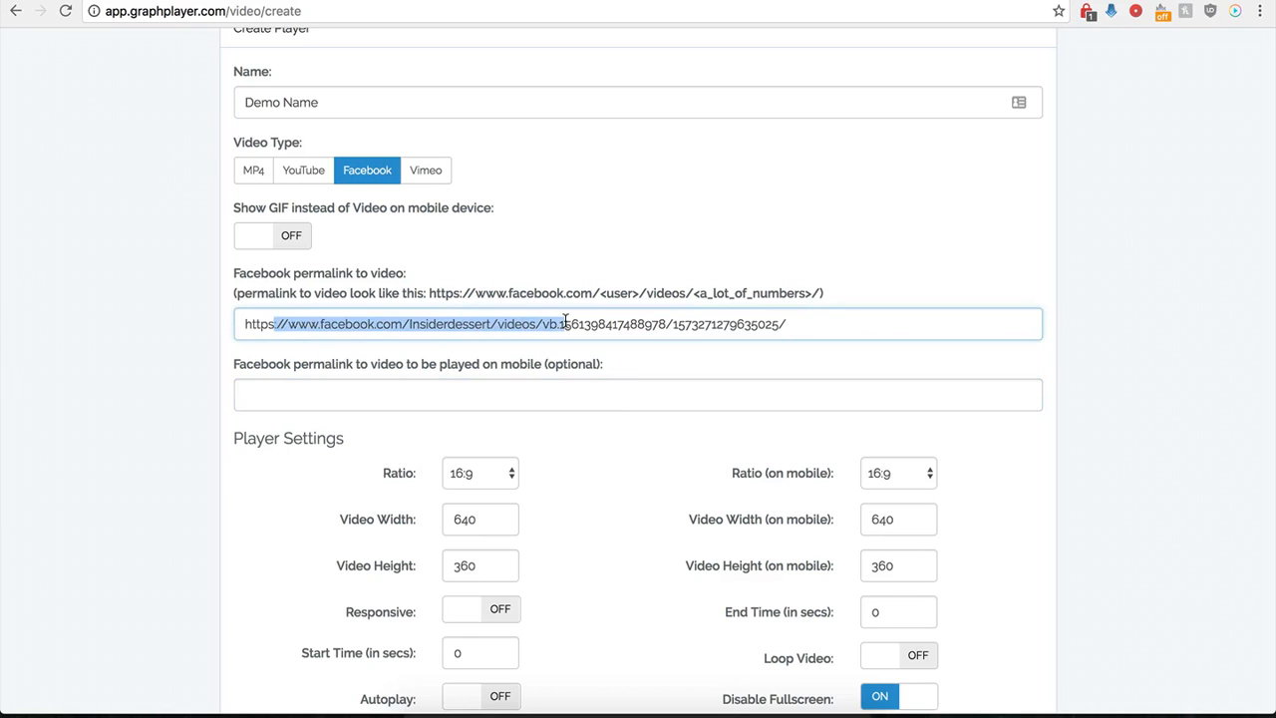
{"action": "left_click", "coordinate": [439, 395]}
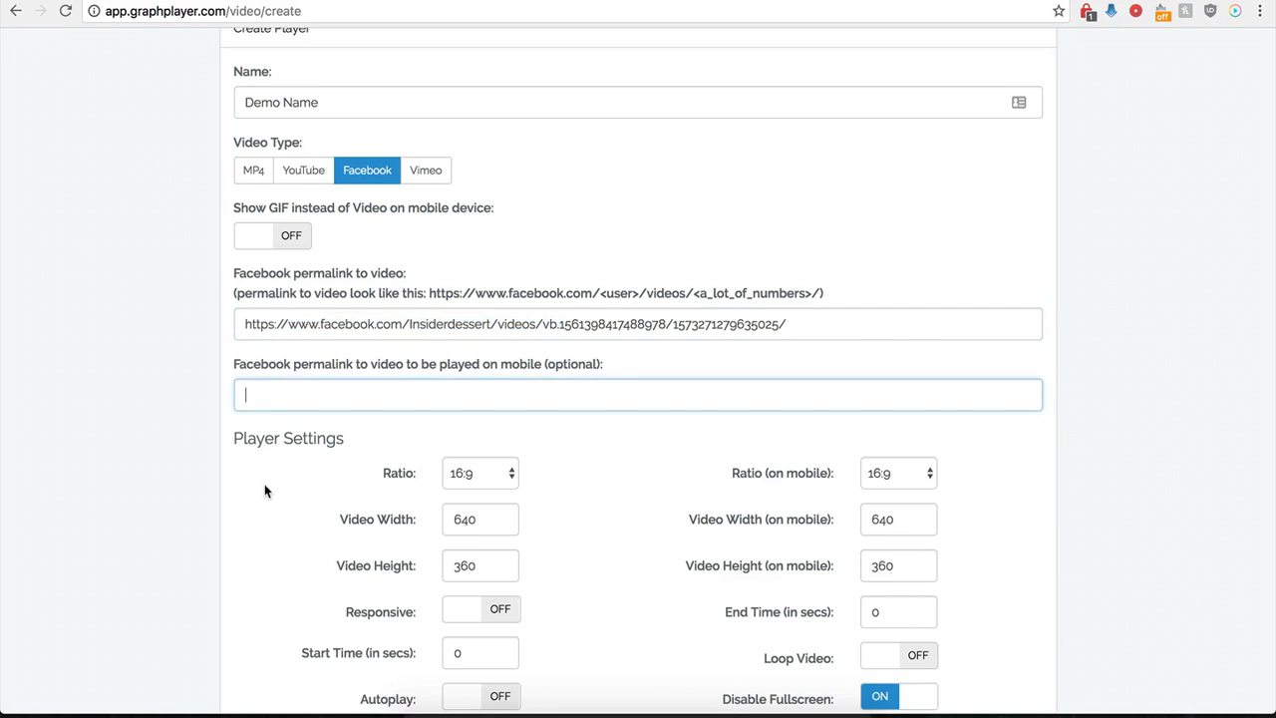
Step: Review the available aspect ratios for the player, choosing 16:9, and for its mobile version
{"action": "scroll", "coordinate": [265, 489], "scroll_direction": "down", "scroll_amount": 3}
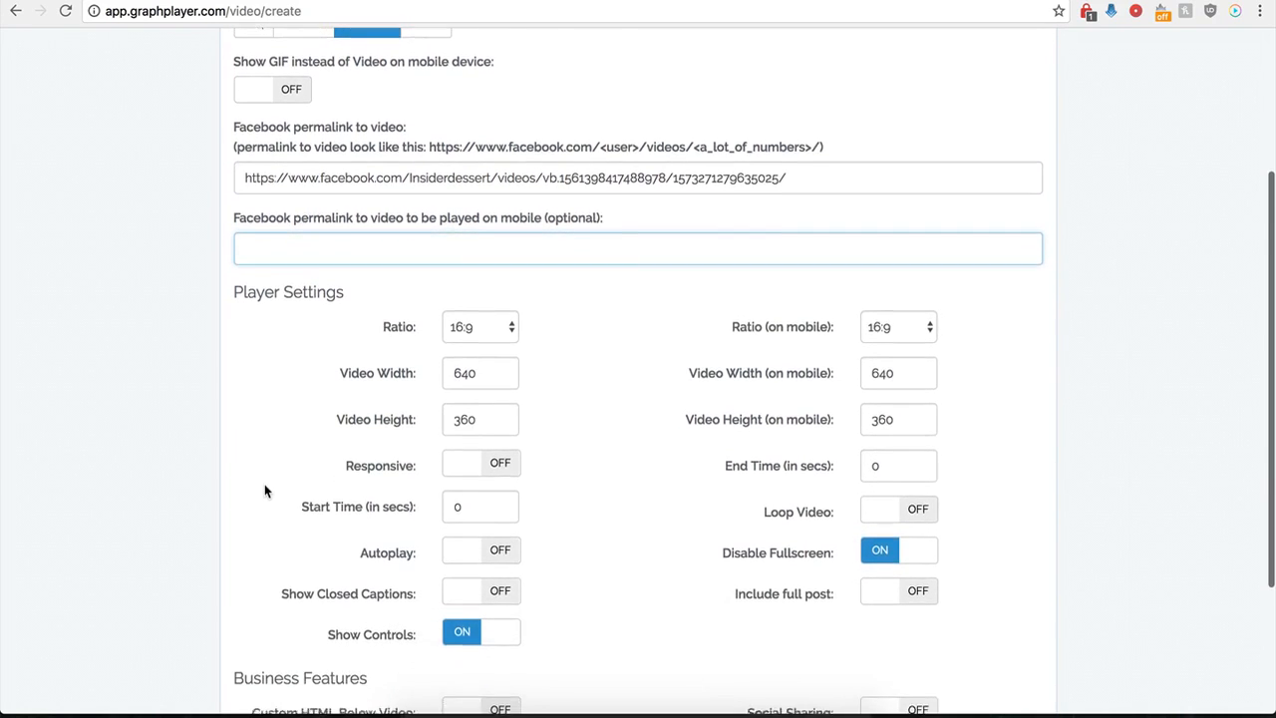
{"action": "scroll", "coordinate": [264, 490], "scroll_direction": "down", "scroll_amount": 2}
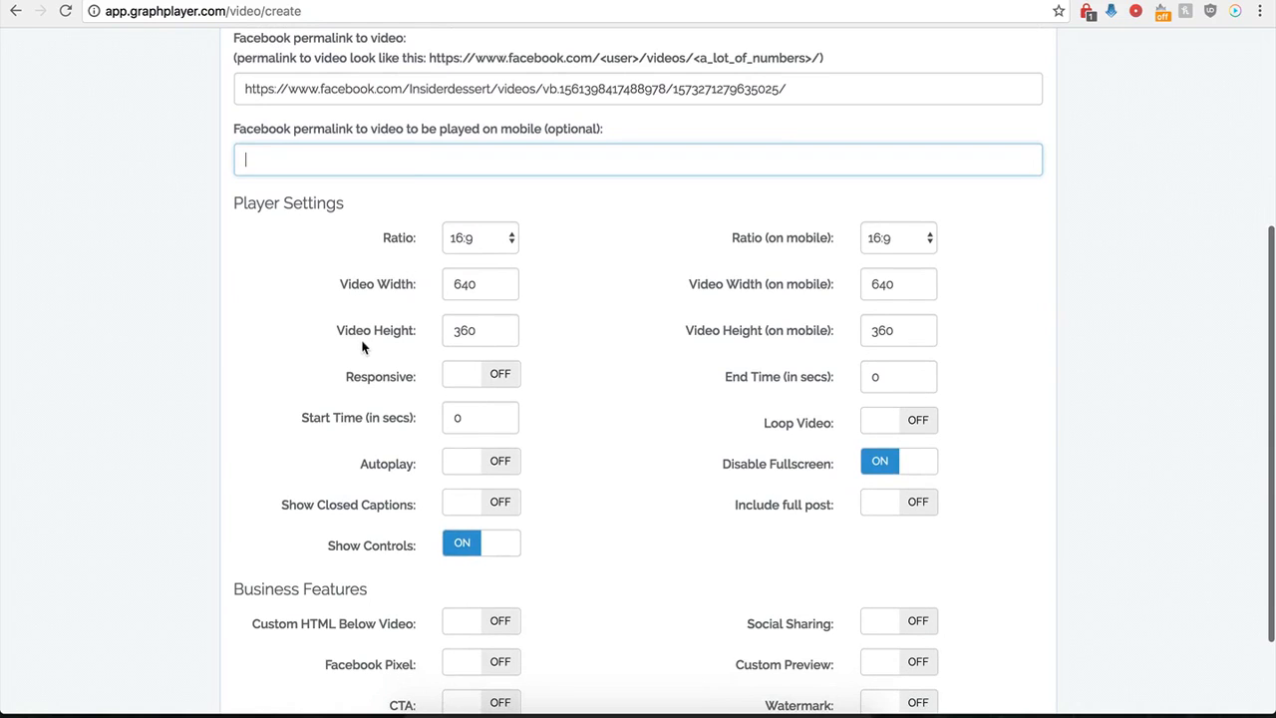
{"action": "left_click", "coordinate": [503, 241]}
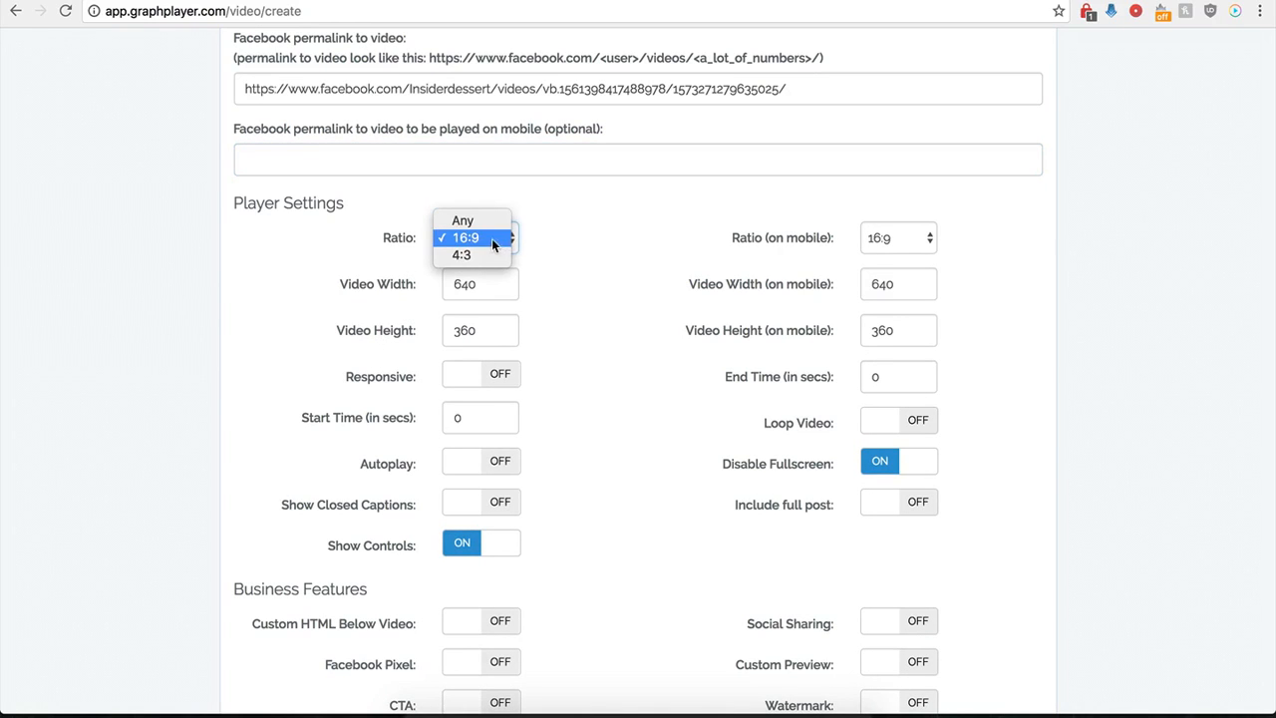
{"action": "left_click", "coordinate": [477, 241]}
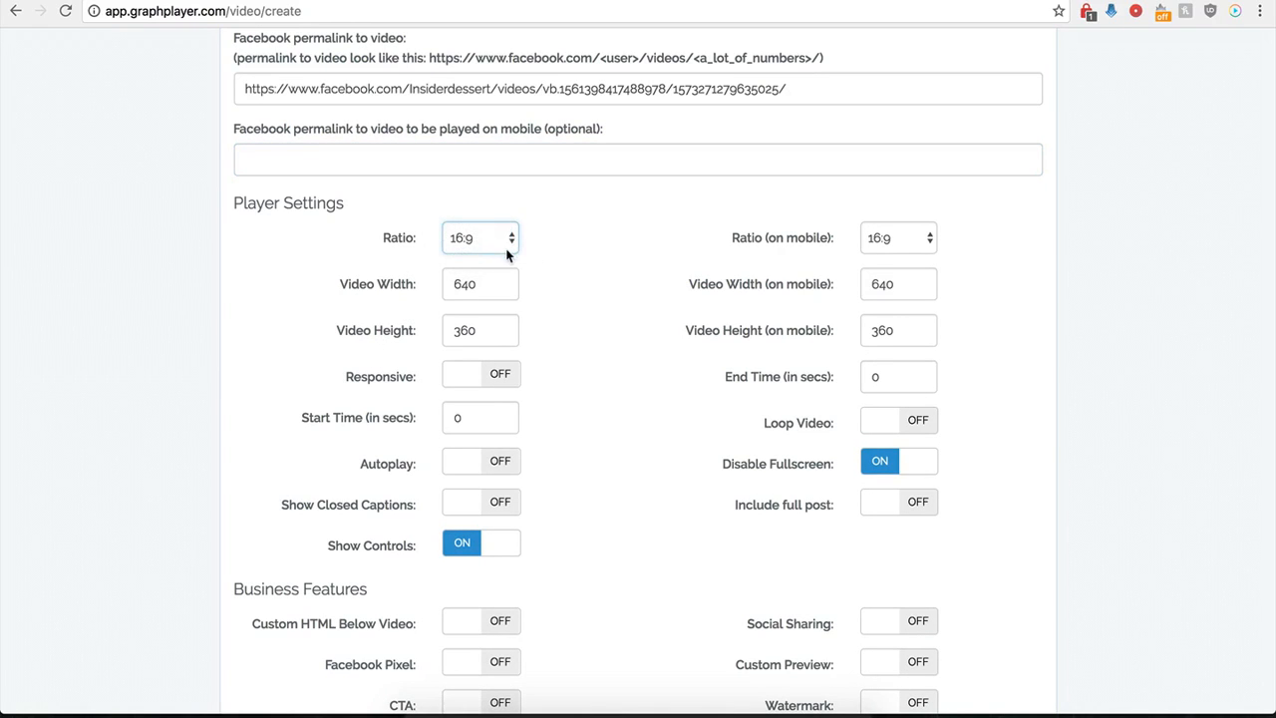
{"action": "left_click", "coordinate": [902, 242]}
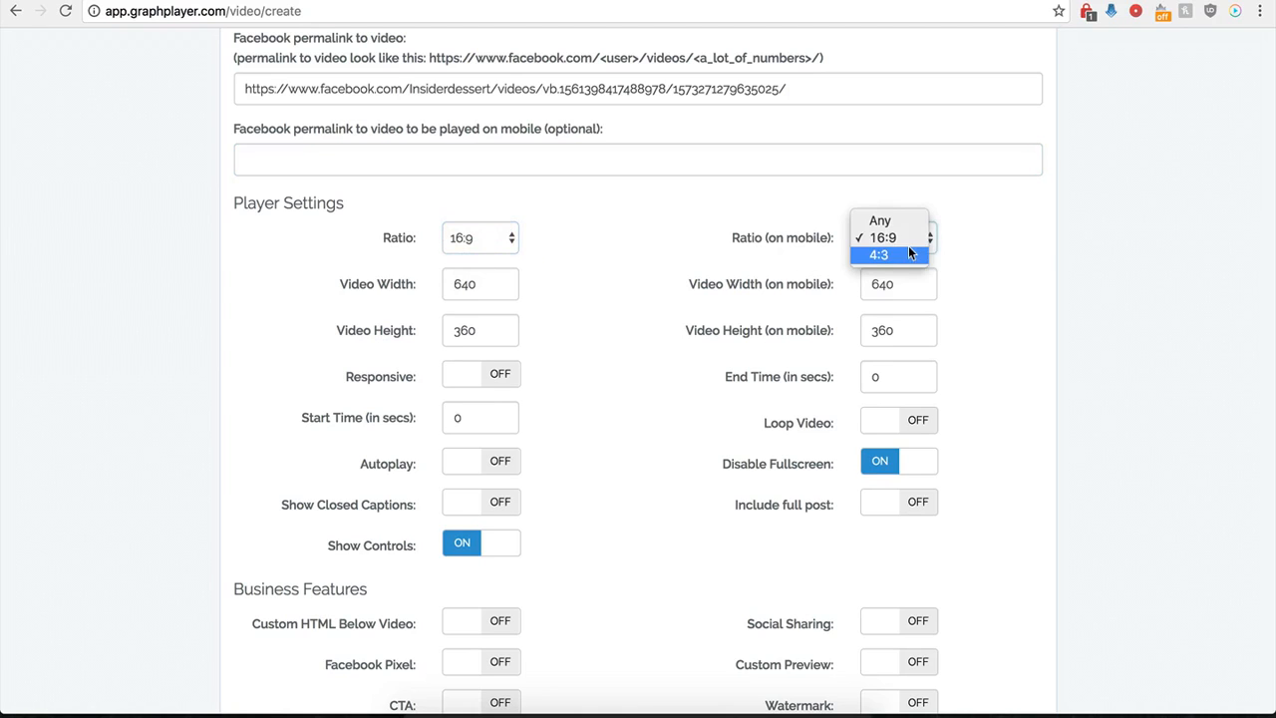
{"action": "left_click", "coordinate": [722, 230]}
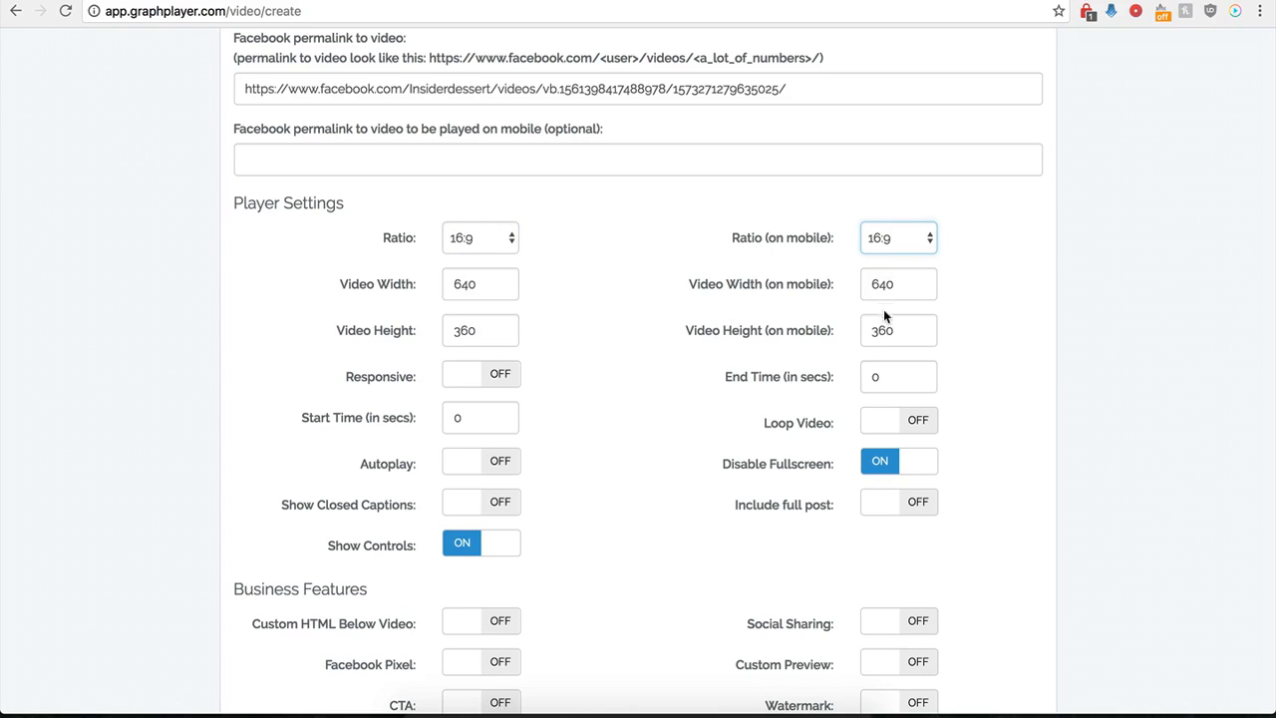
{"action": "left_click", "coordinate": [492, 375]}
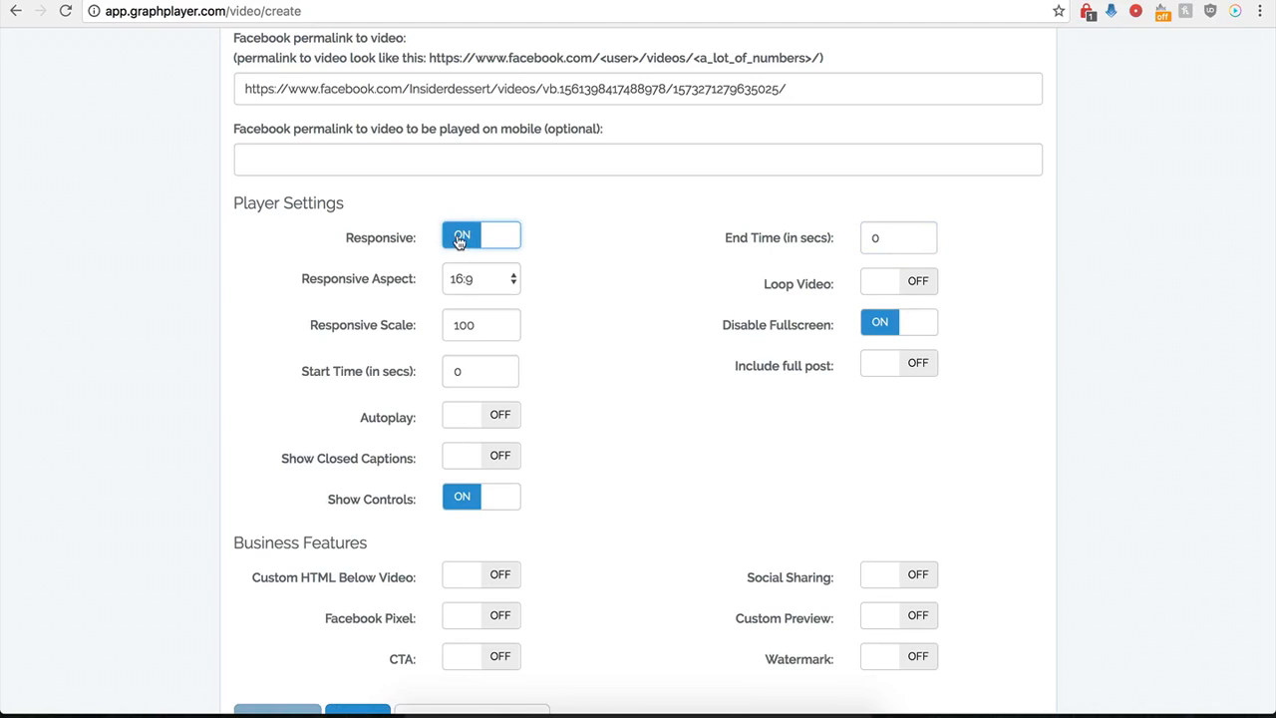
{"action": "left_click", "coordinate": [459, 239]}
{"action": "left_click", "coordinate": [502, 373]}
{"action": "left_click", "coordinate": [463, 250]}
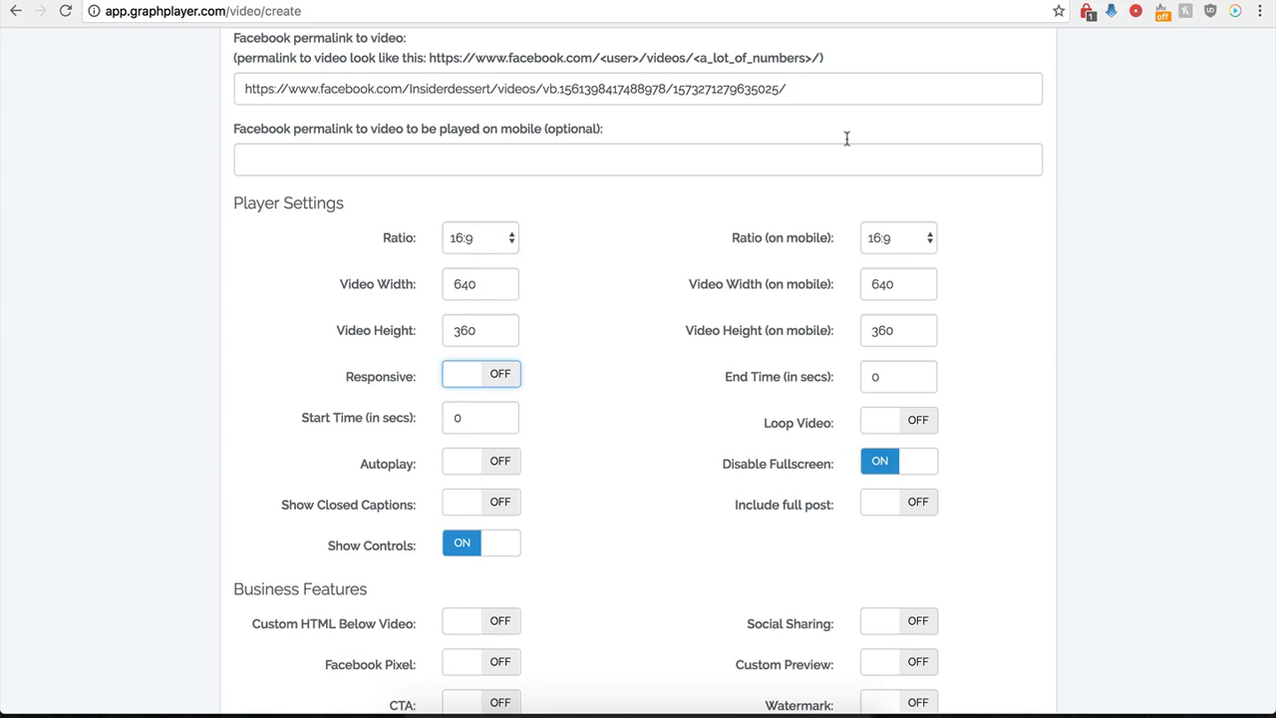
Step: Set the video's start time to 1 second and its end time to 30 seconds
{"action": "left_click", "coordinate": [927, 0]}
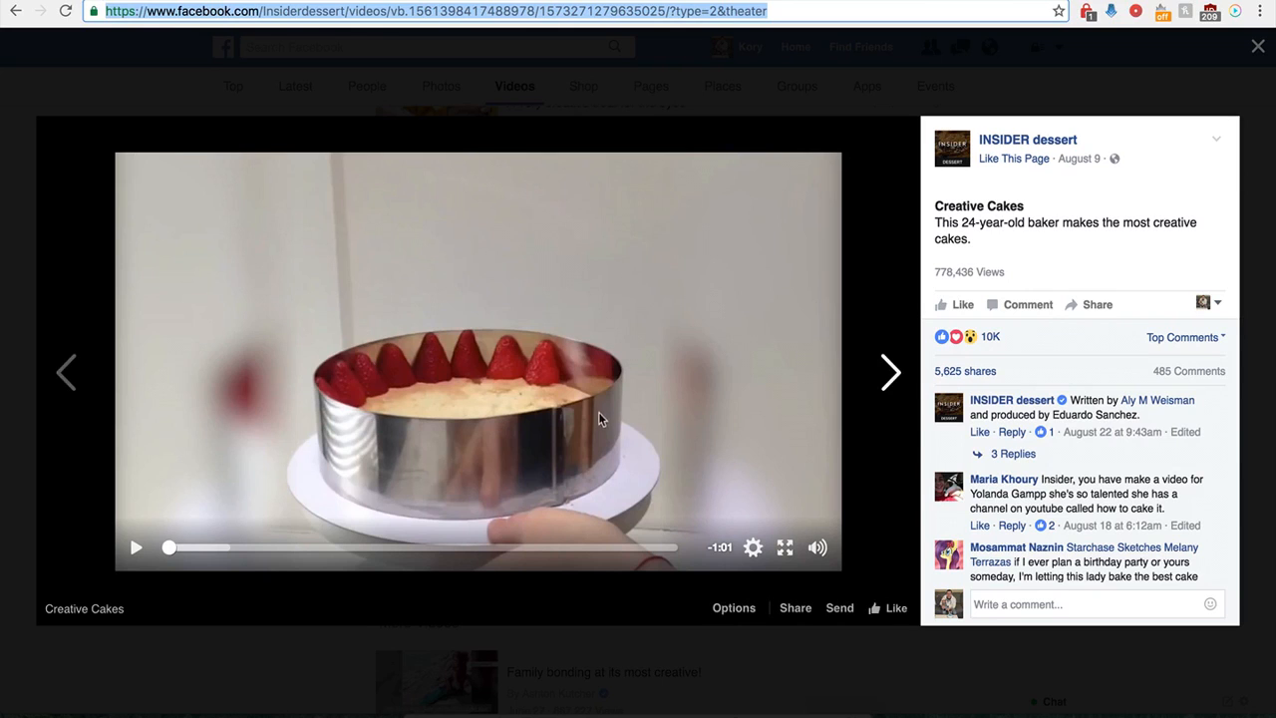
{"action": "left_click", "coordinate": [399, 0]}
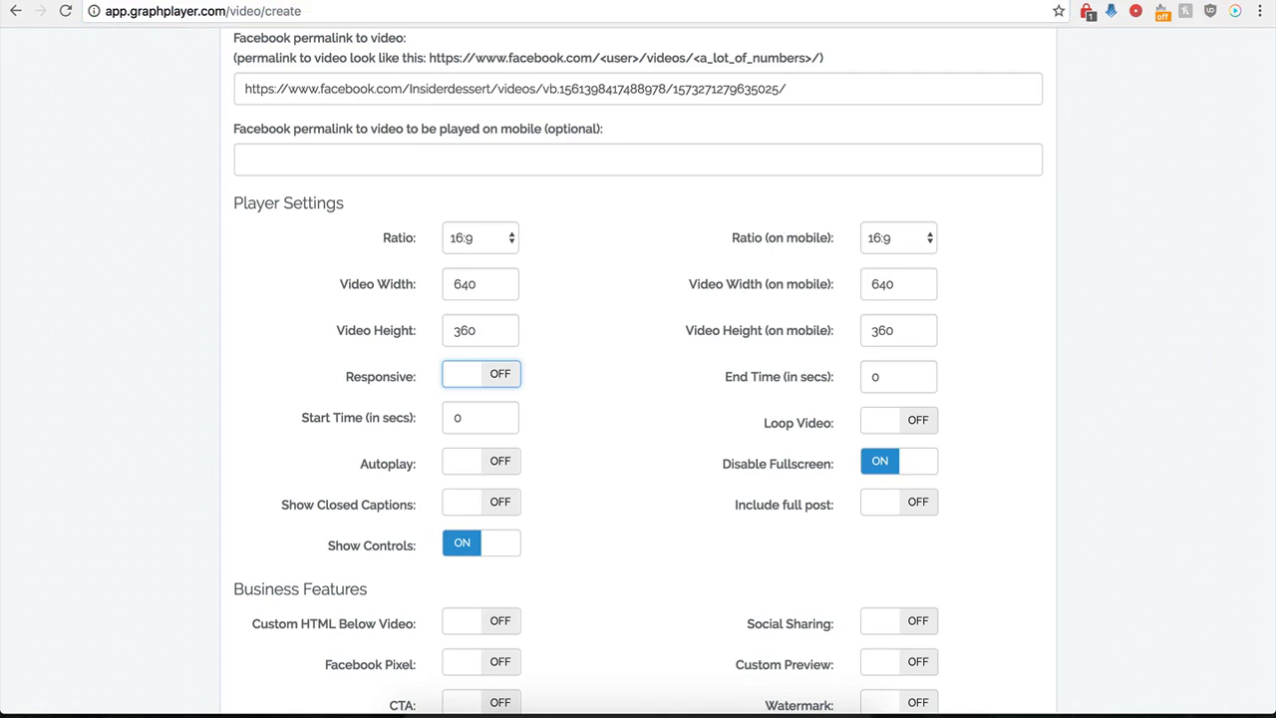
{"action": "double_click", "coordinate": [453, 420]}
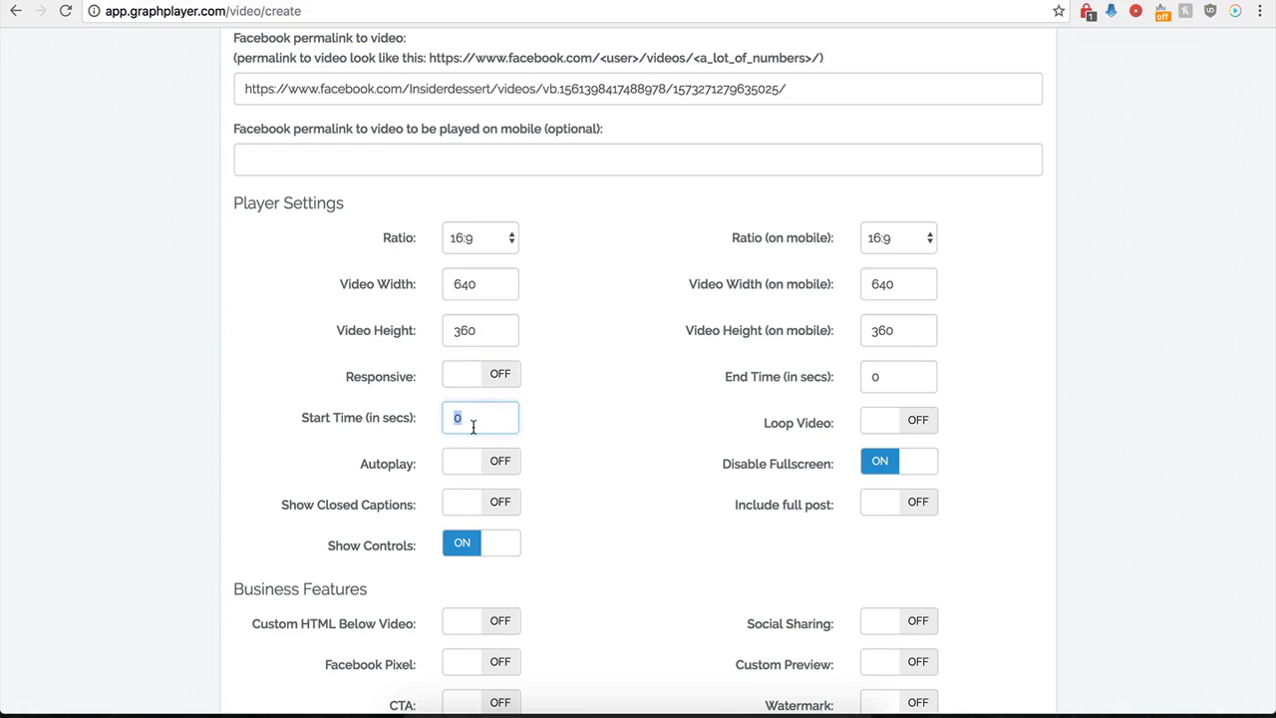
{"action": "type", "text": "1"}
{"action": "left_click_drag", "start_coordinate": [905, 379], "coordinate": [864, 376]}
{"action": "type", "text": "30"}
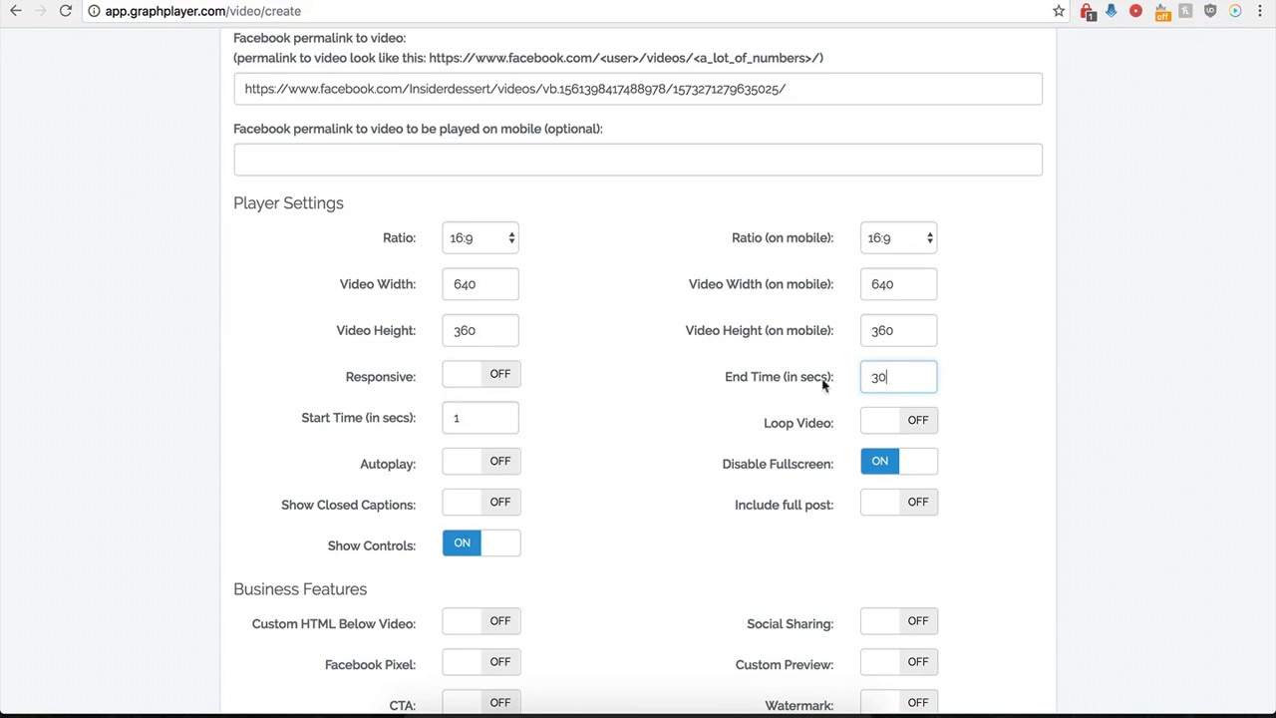
{"action": "left_click", "coordinate": [628, 404]}
{"action": "scroll", "coordinate": [661, 434], "scroll_direction": "up", "scroll_amount": 1}
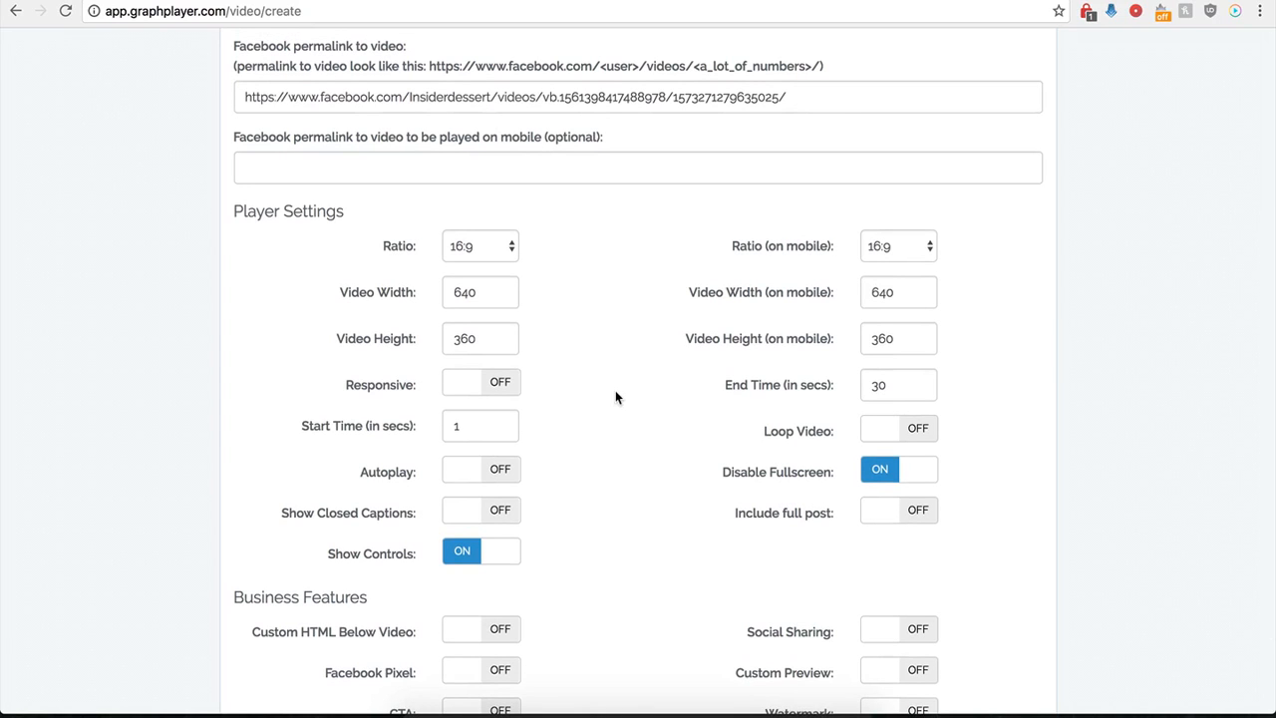
{"action": "left_click", "coordinate": [910, 510]}
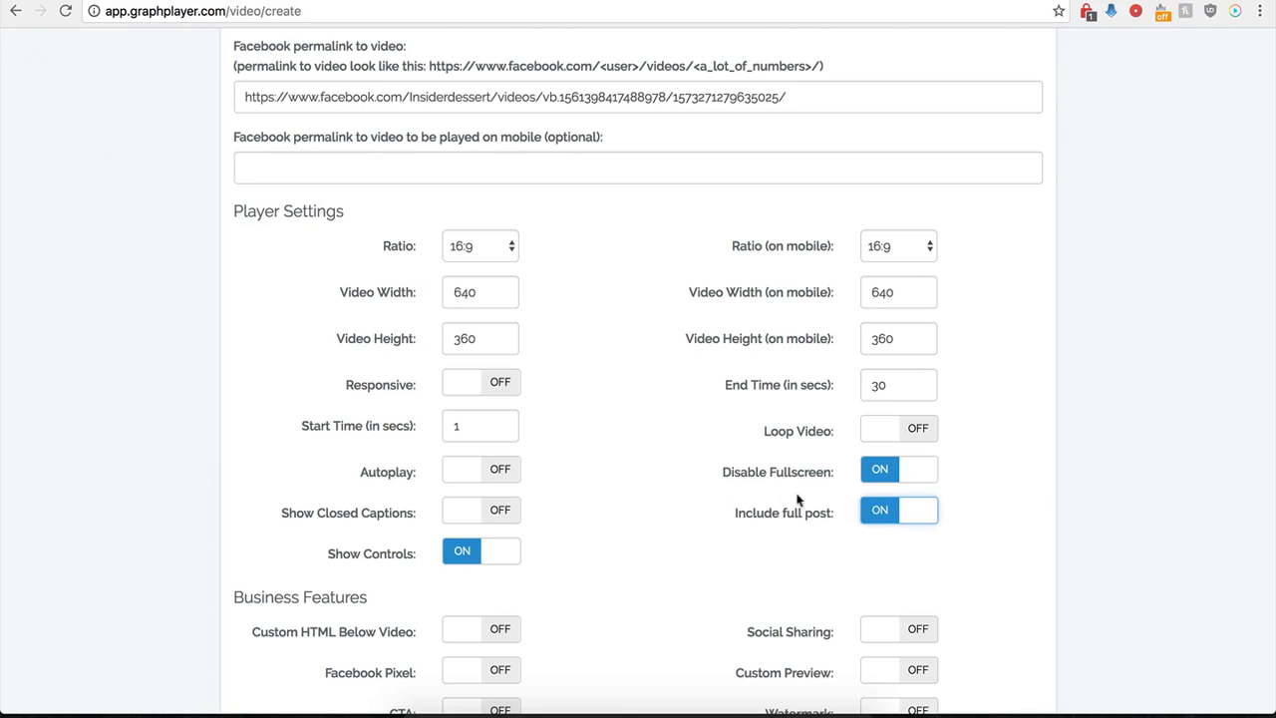
{"action": "left_click", "coordinate": [873, 512]}
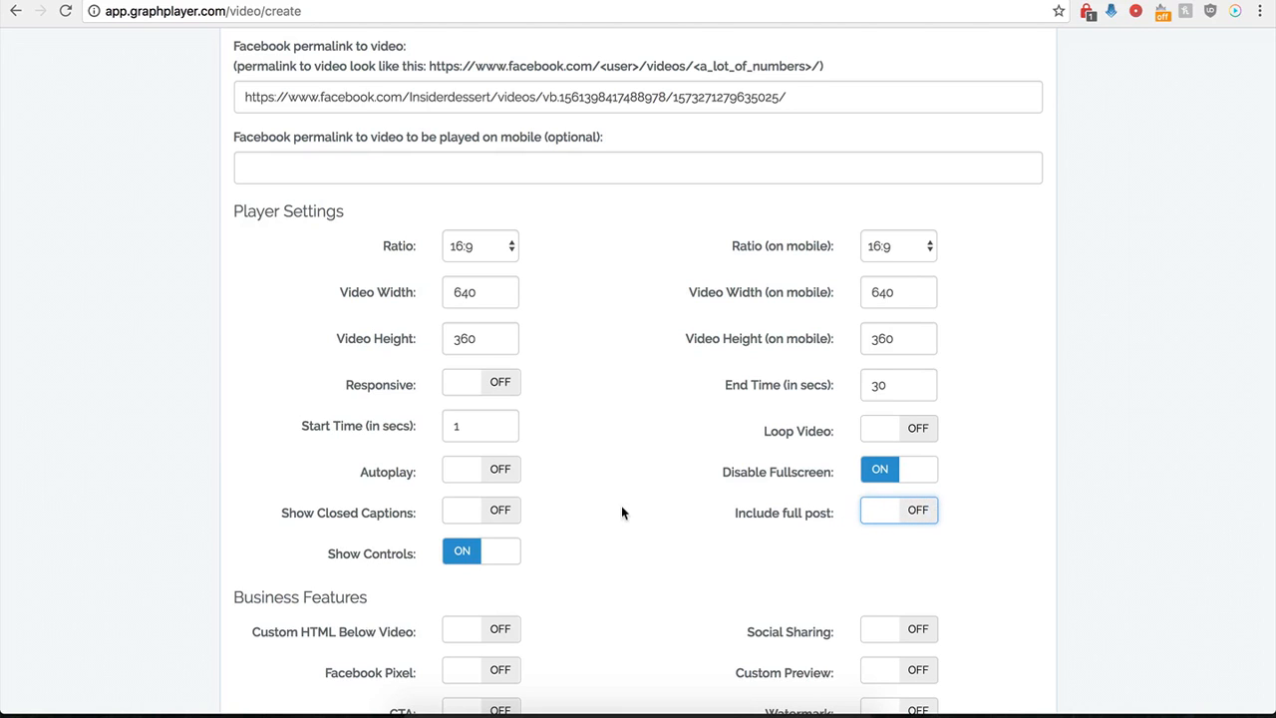
Step: Save the player and copy the embed script generated for it
{"action": "scroll", "coordinate": [620, 509], "scroll_direction": "down", "scroll_amount": 3}
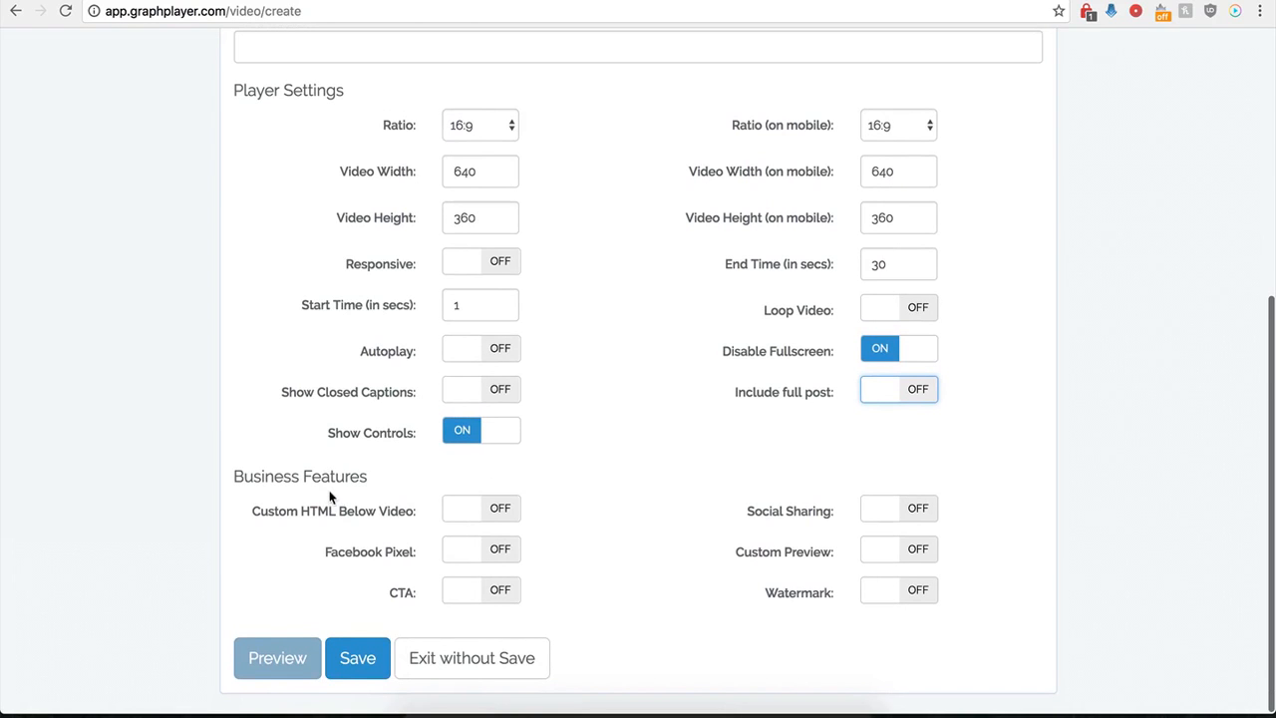
{"action": "left_click", "coordinate": [357, 658]}
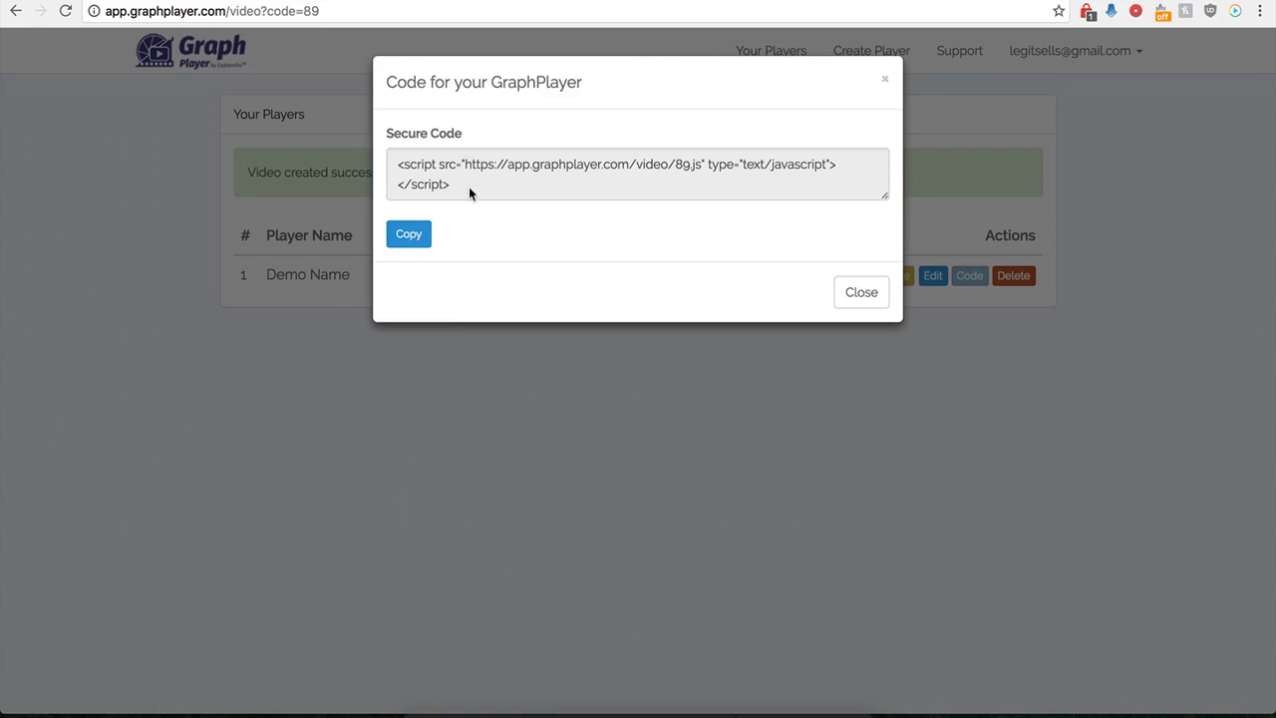
{"action": "left_click_drag", "start_coordinate": [468, 186], "coordinate": [393, 167]}
{"action": "key", "text": "ctrl+c"}
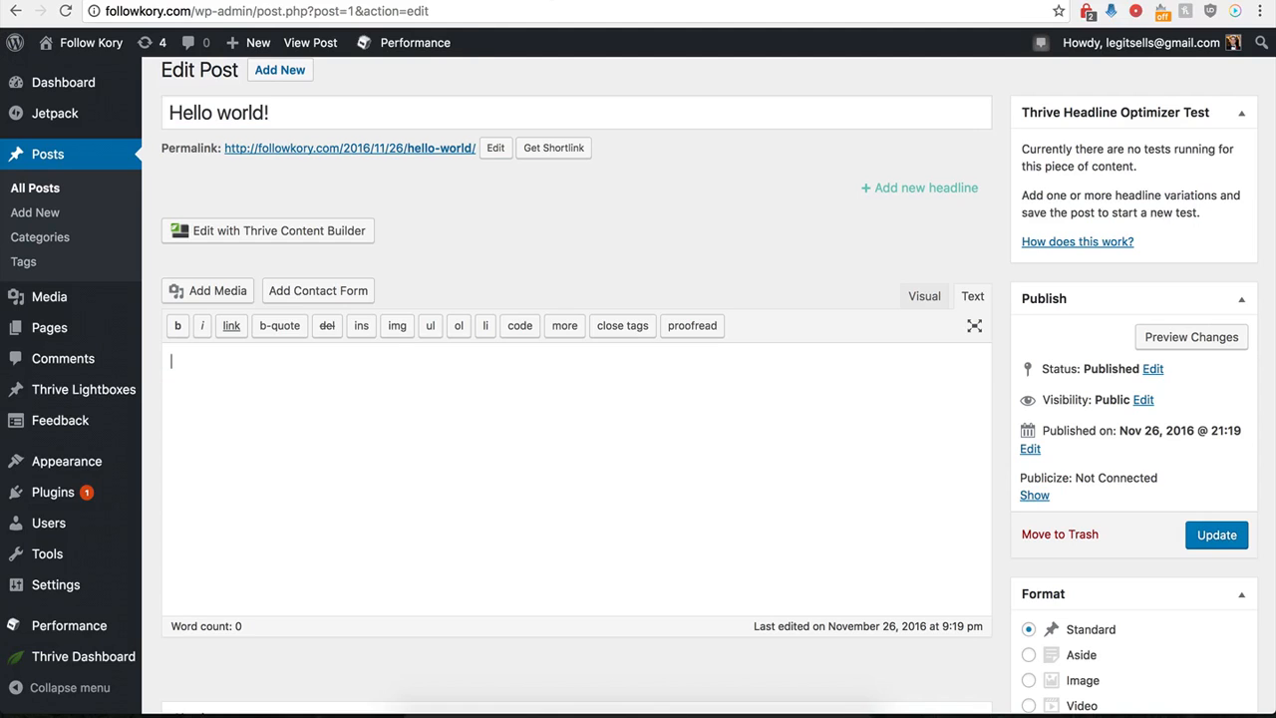
Step: Switch to the WordPress post editor, paste the embed script into the Hello world! post's body and update the post
{"action": "left_click", "coordinate": [324, 430]}
{"action": "key", "text": "ctrl+v"}
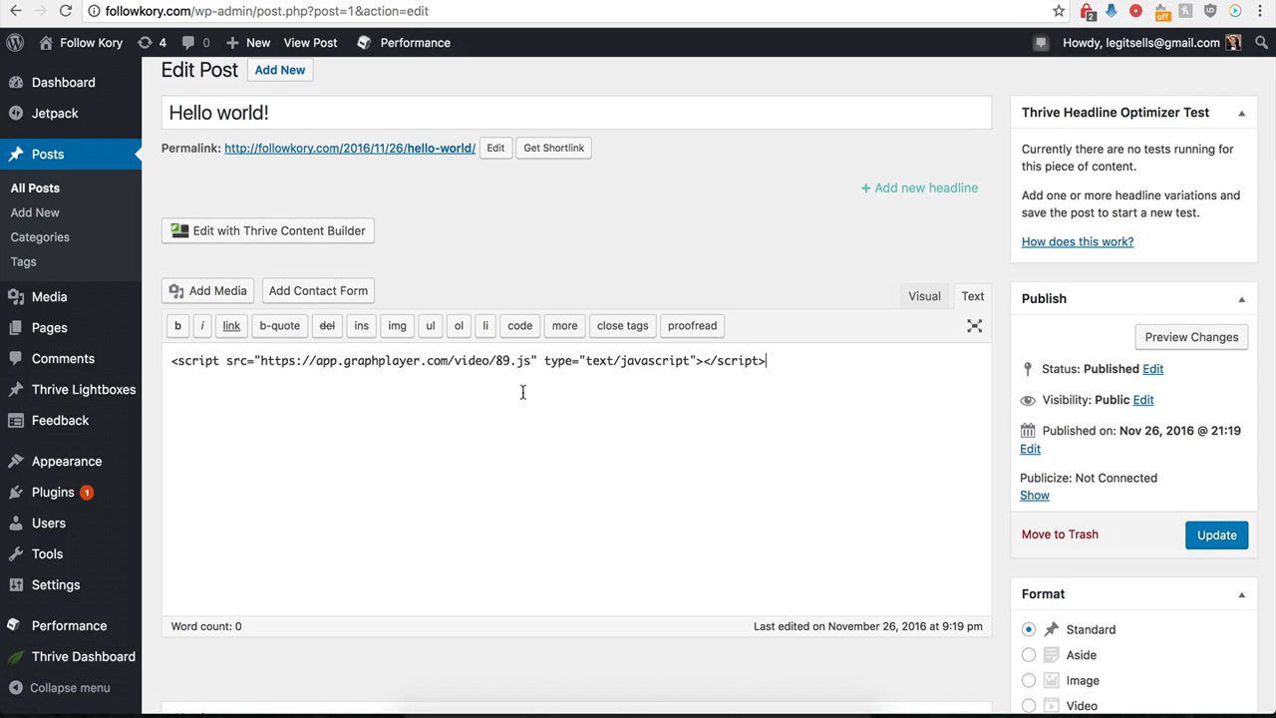
{"action": "left_click", "coordinate": [1221, 538]}
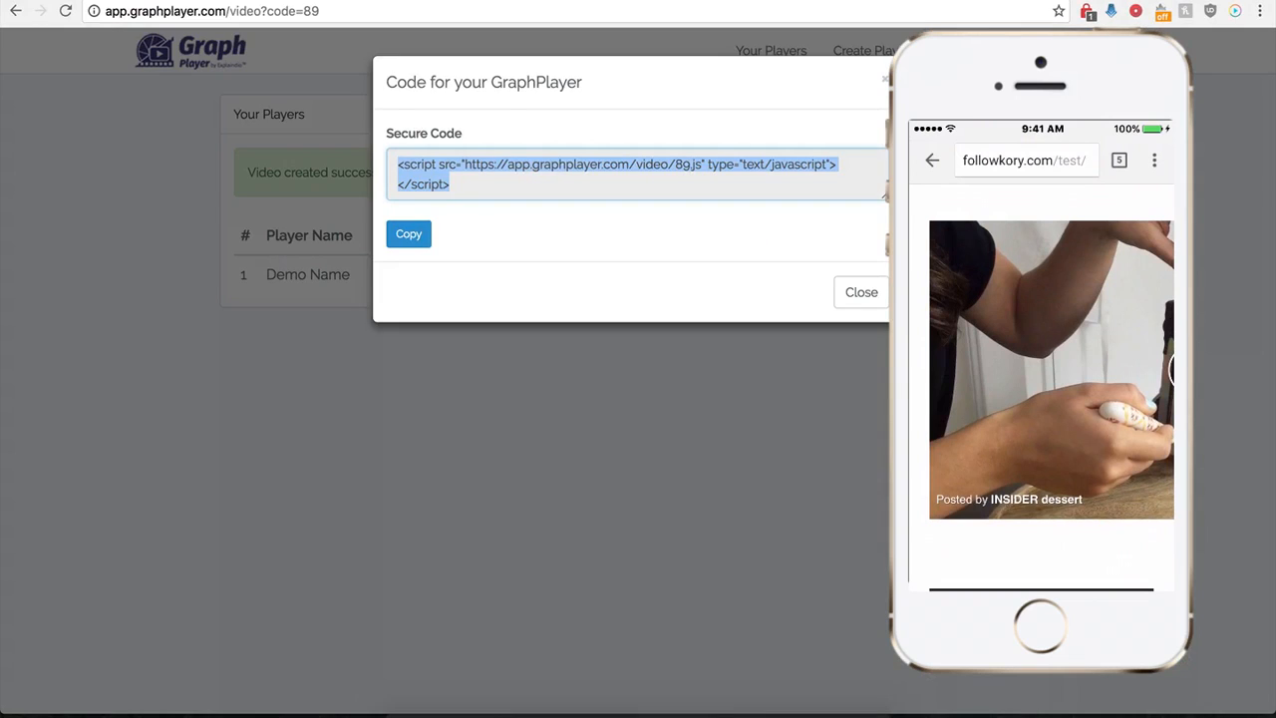
Step: Close the embed code dialog, reopen the Demo Name player for editing and enable showing a GIF instead of the video on mobile devices
{"action": "left_click", "coordinate": [849, 299]}
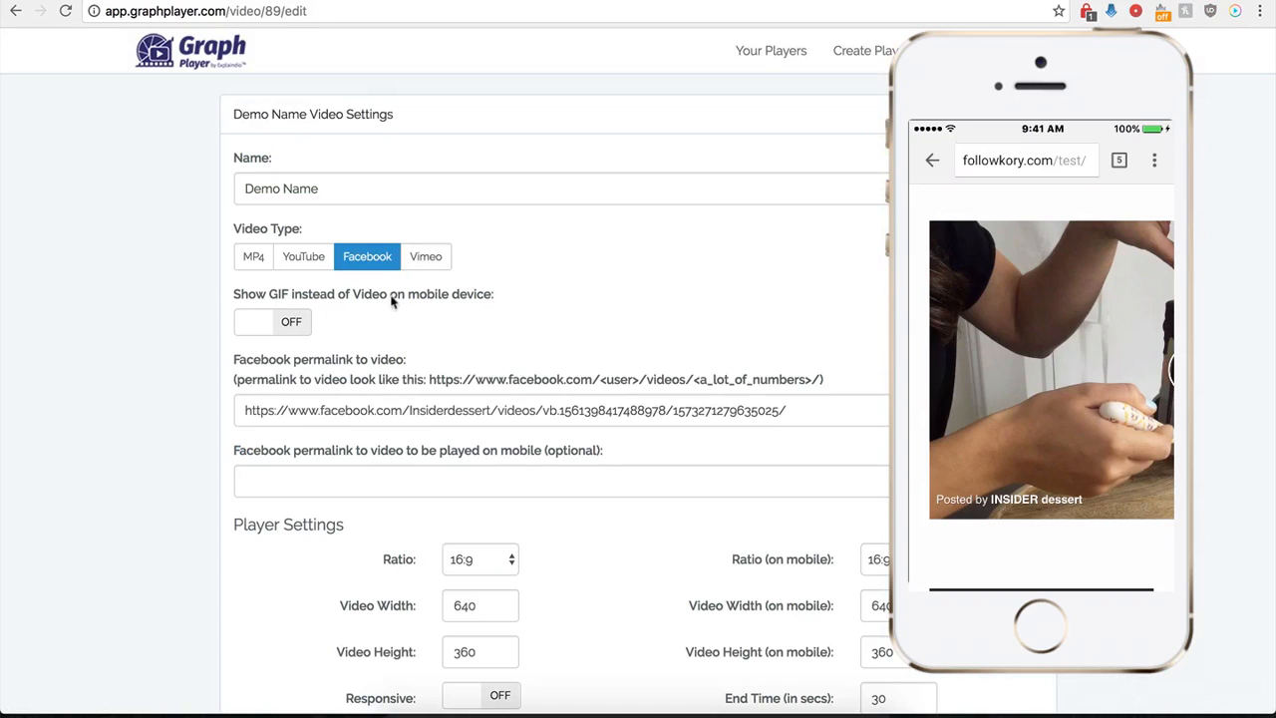
{"action": "left_click", "coordinate": [296, 322]}
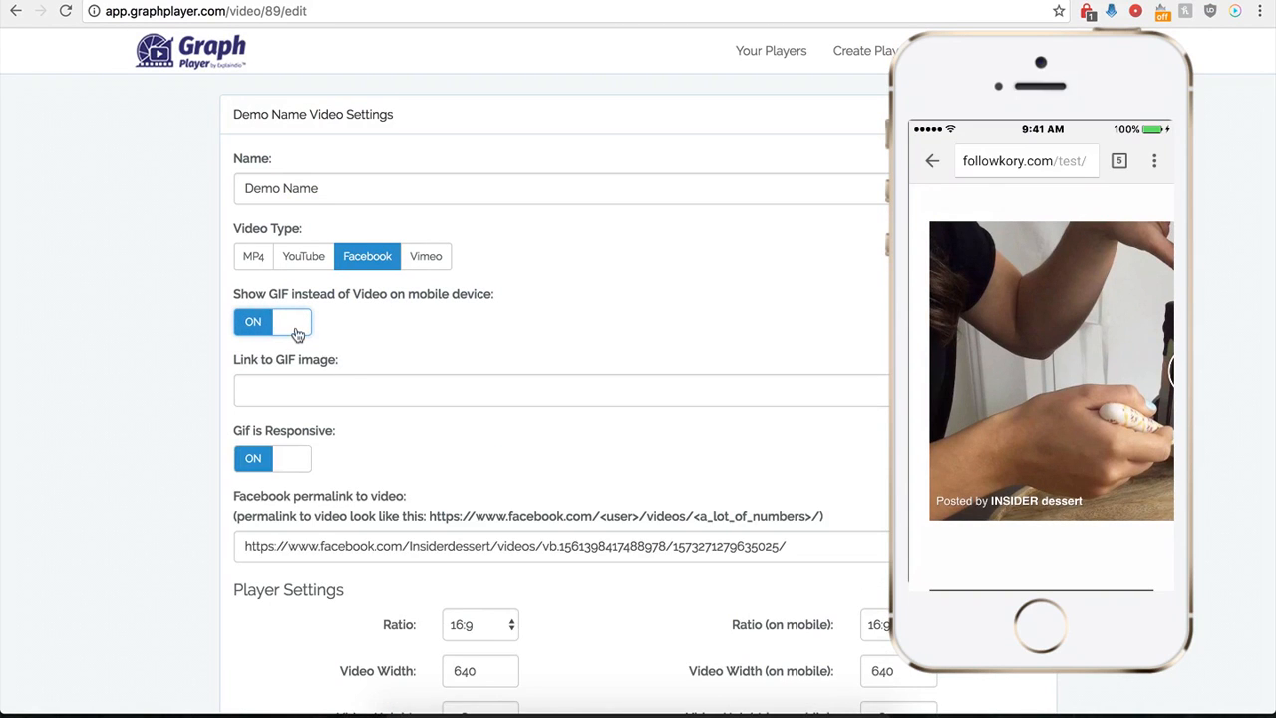
{"action": "left_click", "coordinate": [298, 388]}
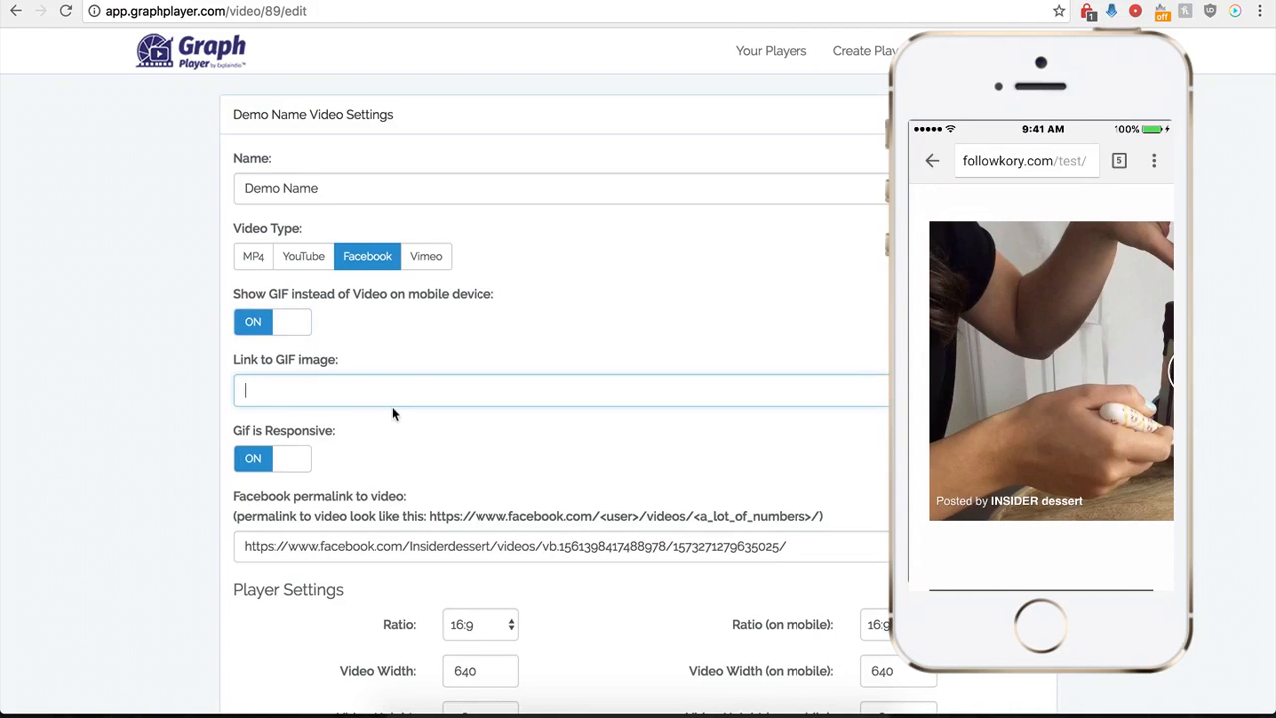
{"action": "left_click", "coordinate": [817, 1]}
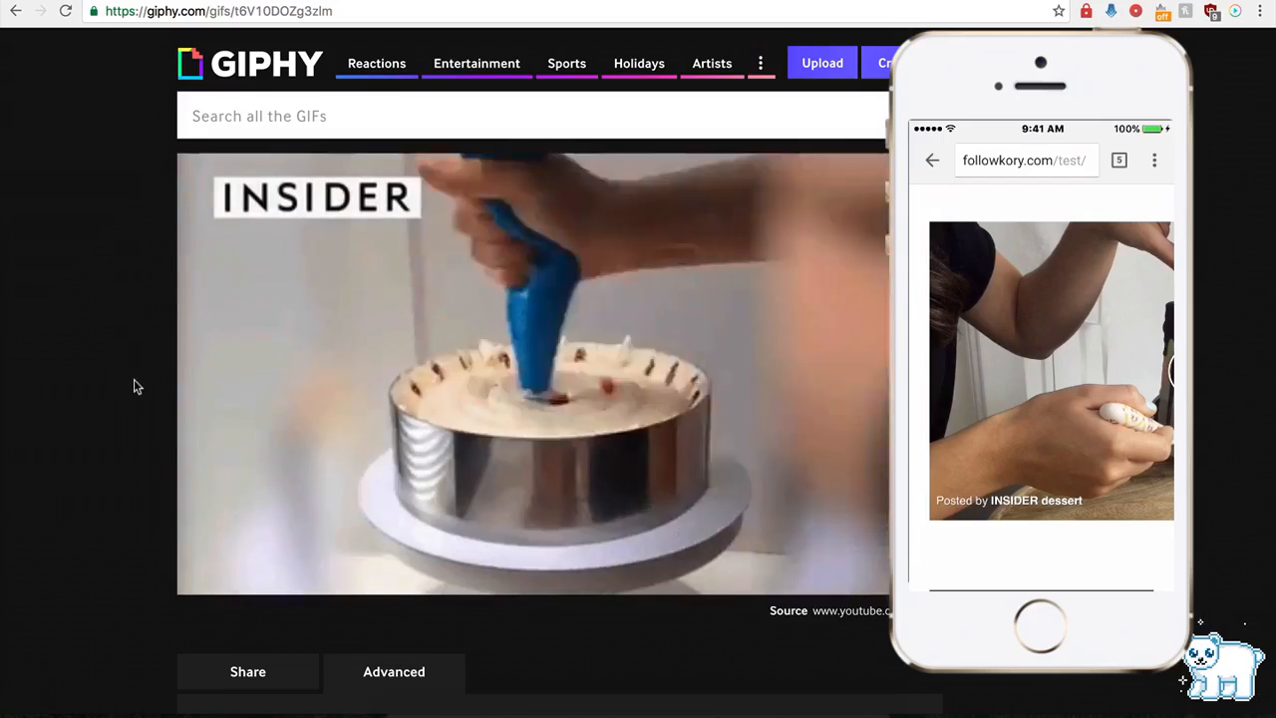
{"action": "scroll", "coordinate": [131, 404], "scroll_direction": "down", "scroll_amount": 1}
{"action": "scroll", "coordinate": [133, 407], "scroll_direction": "down", "scroll_amount": 1}
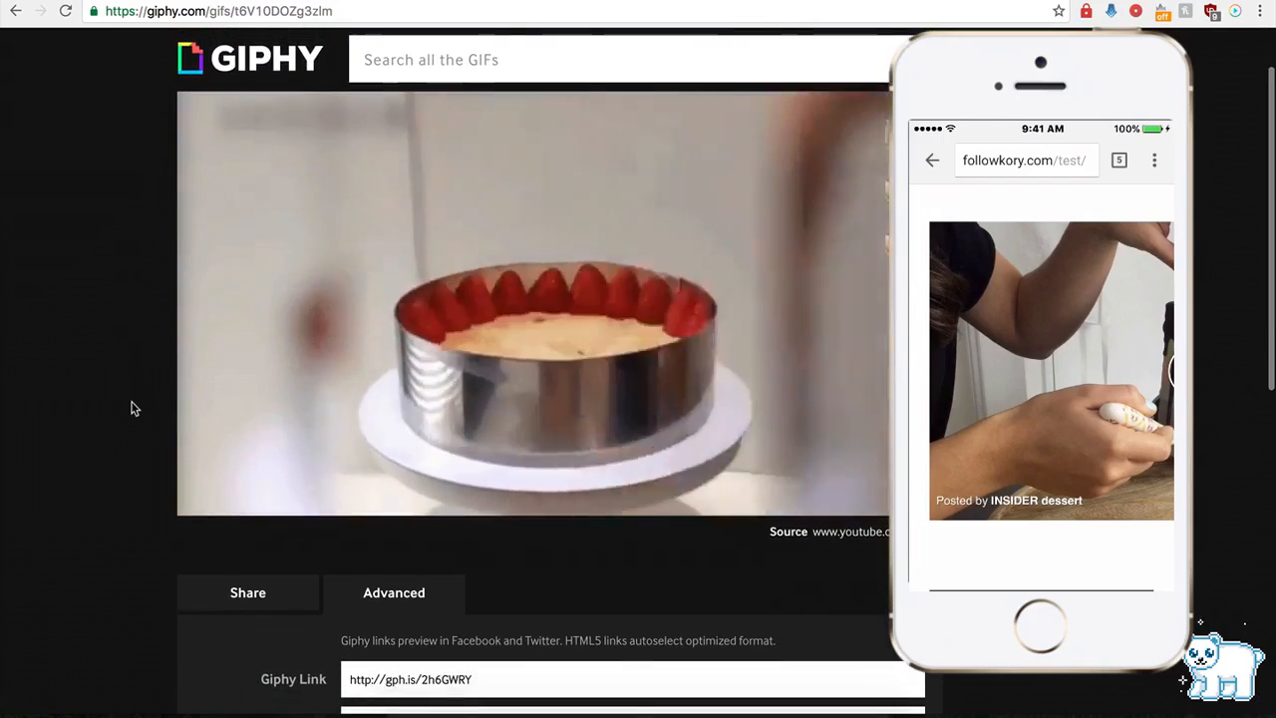
{"action": "scroll", "coordinate": [295, 413], "scroll_direction": "down", "scroll_amount": 4}
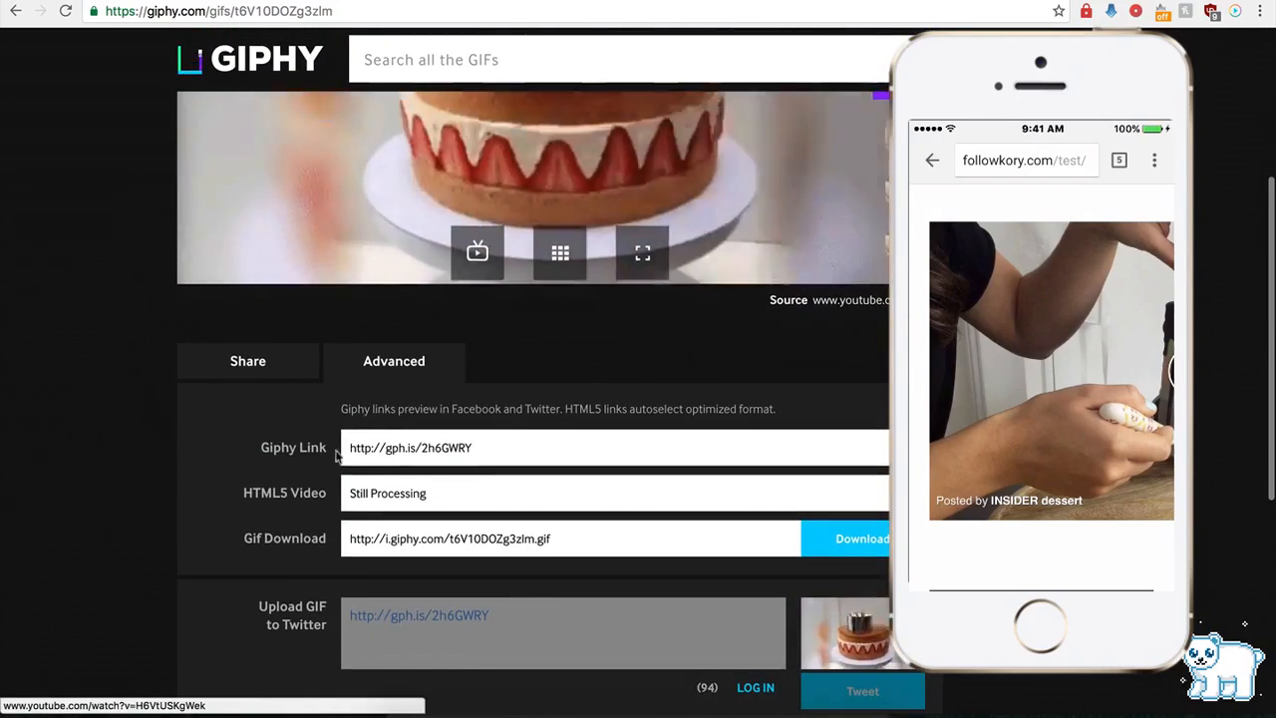
{"action": "left_click", "coordinate": [395, 451]}
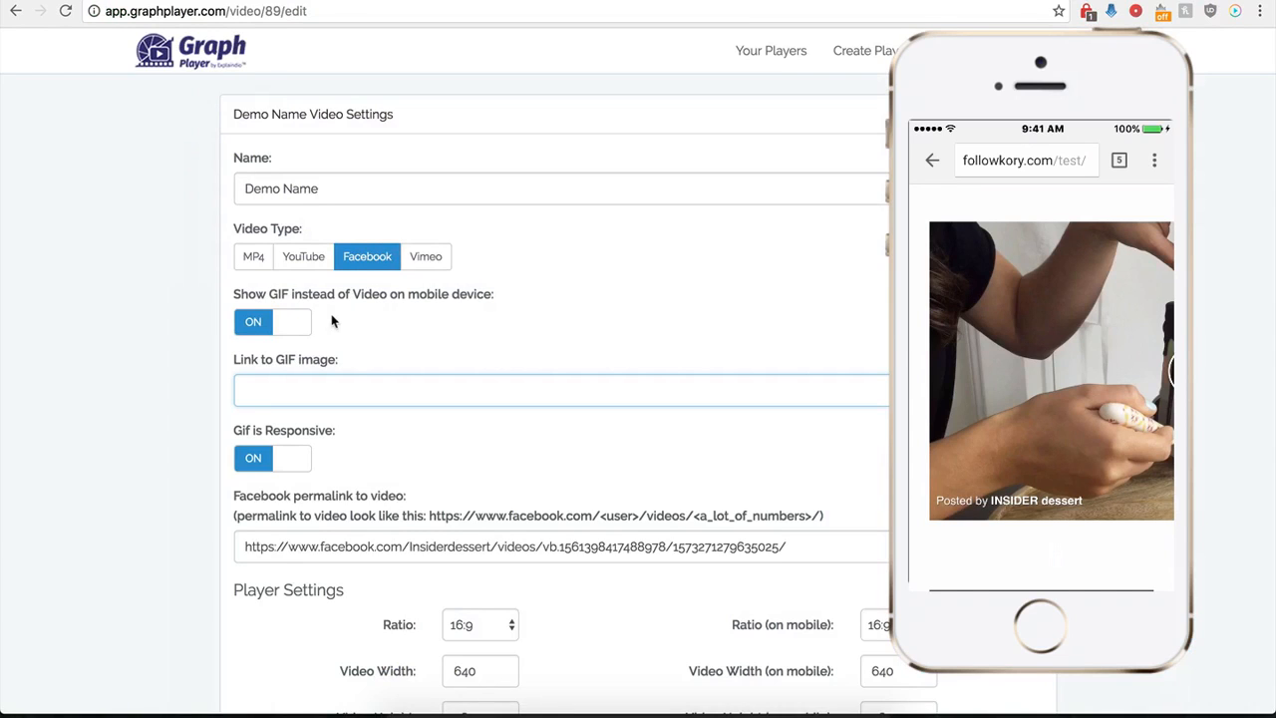
{"action": "type", "text": "http://gph.is/2h6GWRY"}
{"action": "scroll", "coordinate": [192, 495], "scroll_direction": "down", "scroll_amount": 4}
{"action": "scroll", "coordinate": [190, 488], "scroll_direction": "down", "scroll_amount": 5}
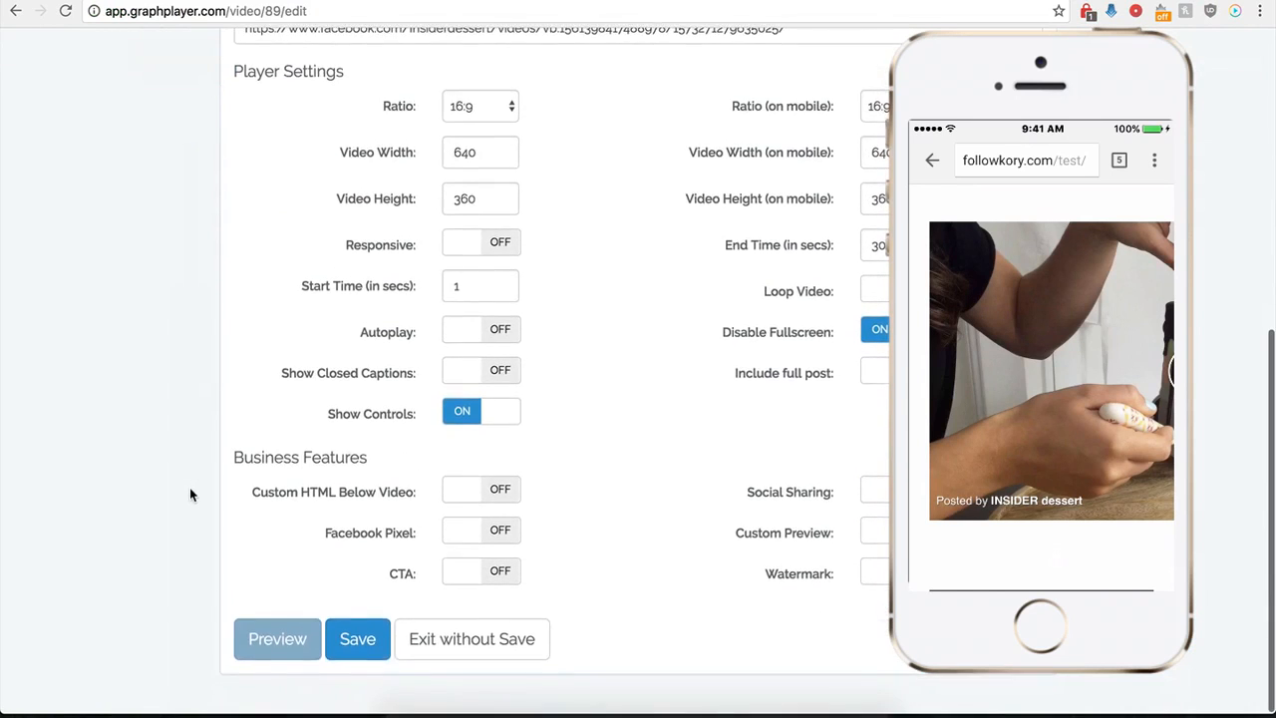
{"action": "left_click", "coordinate": [355, 657]}
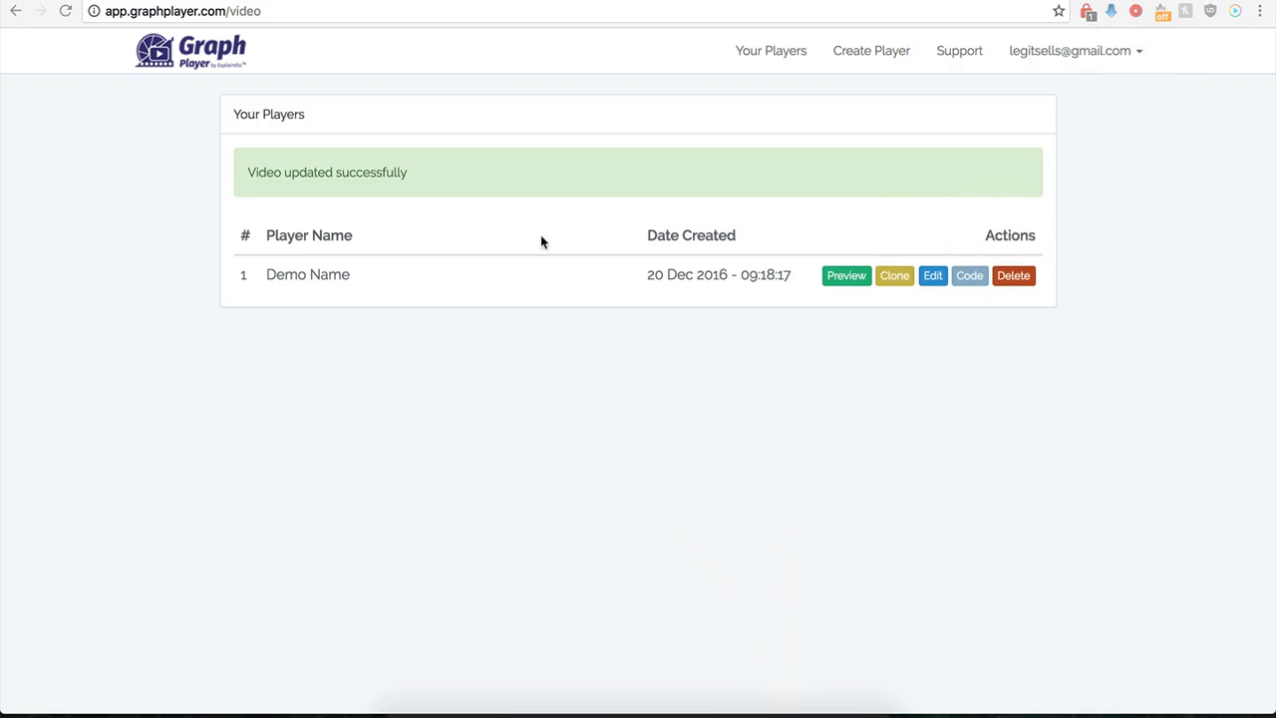
Step: Reopen the Demo Name player for editing, enable including the full Facebook post and save the player
{"action": "left_click", "coordinate": [928, 280]}
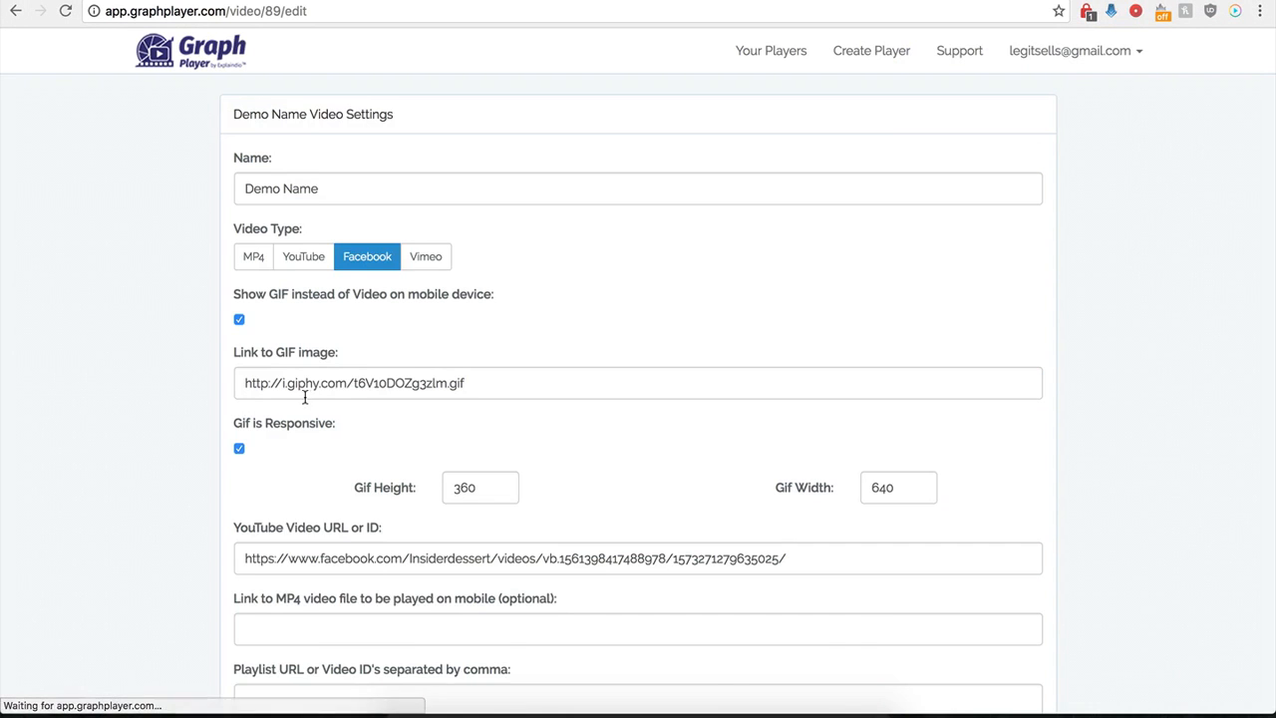
{"action": "scroll", "coordinate": [213, 481], "scroll_direction": "down", "scroll_amount": 2}
{"action": "scroll", "coordinate": [212, 483], "scroll_direction": "down", "scroll_amount": 5}
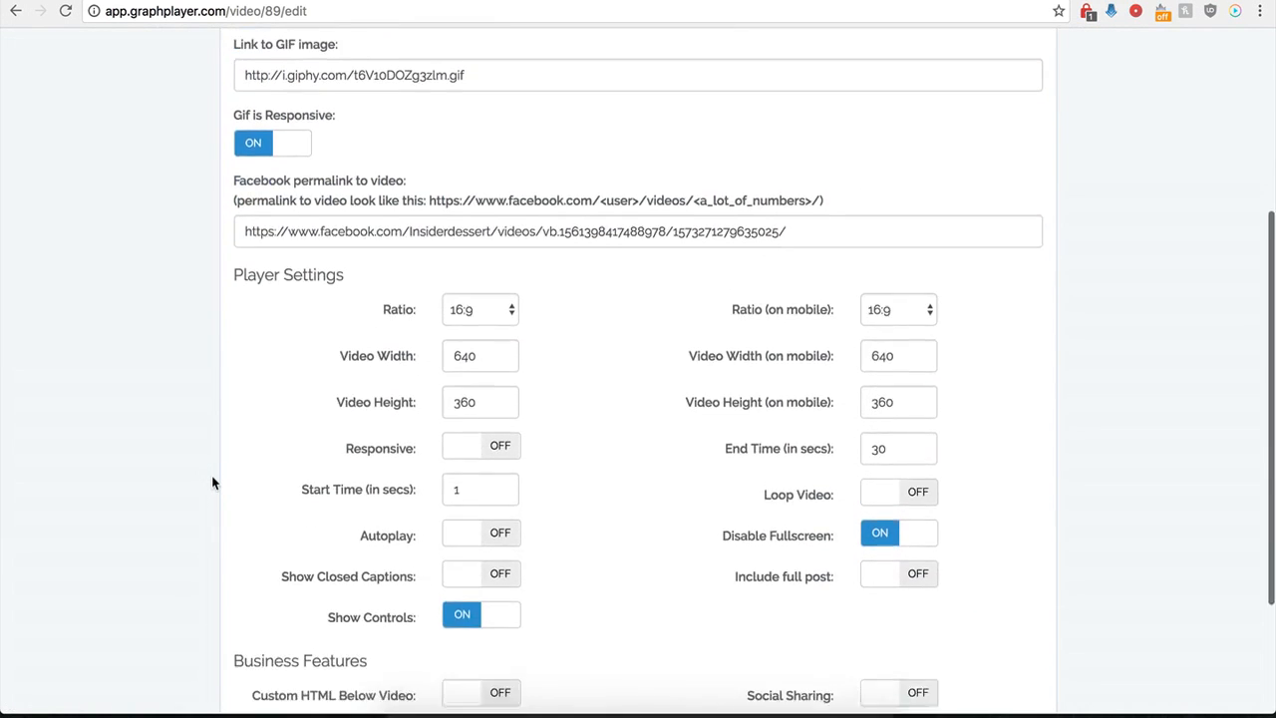
{"action": "scroll", "coordinate": [213, 483], "scroll_direction": "down", "scroll_amount": 1}
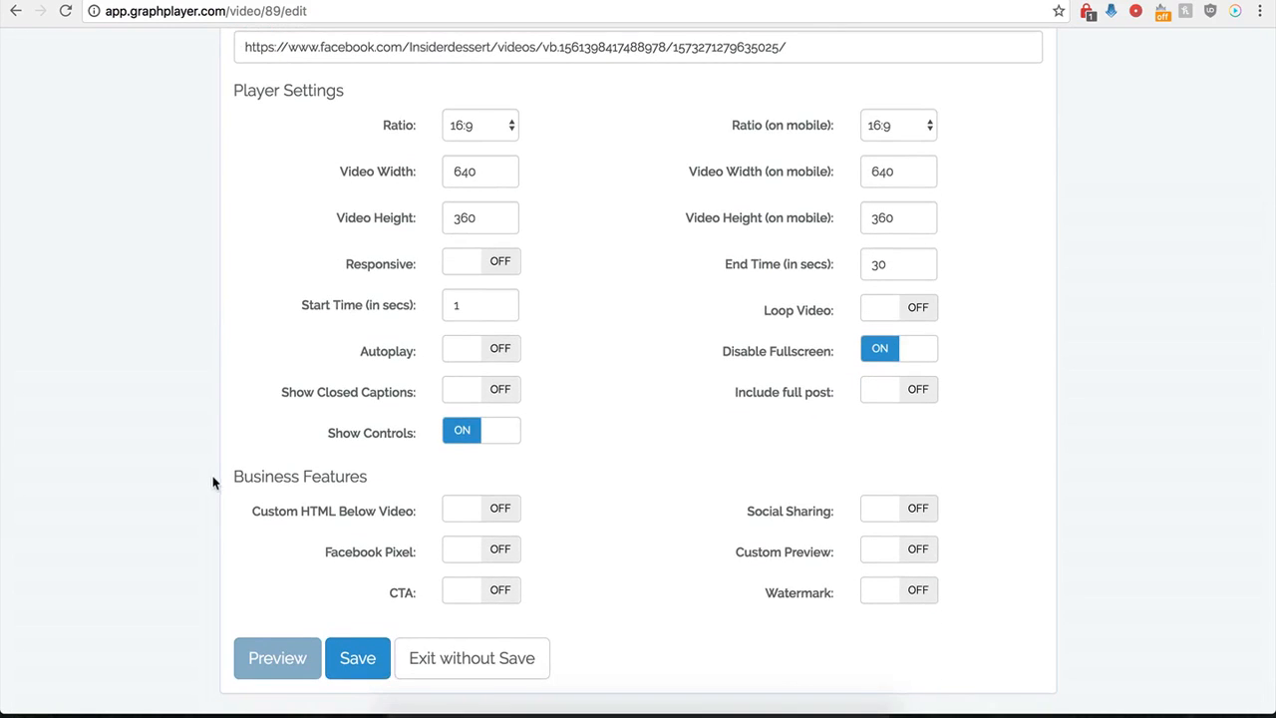
{"action": "left_click", "coordinate": [917, 396]}
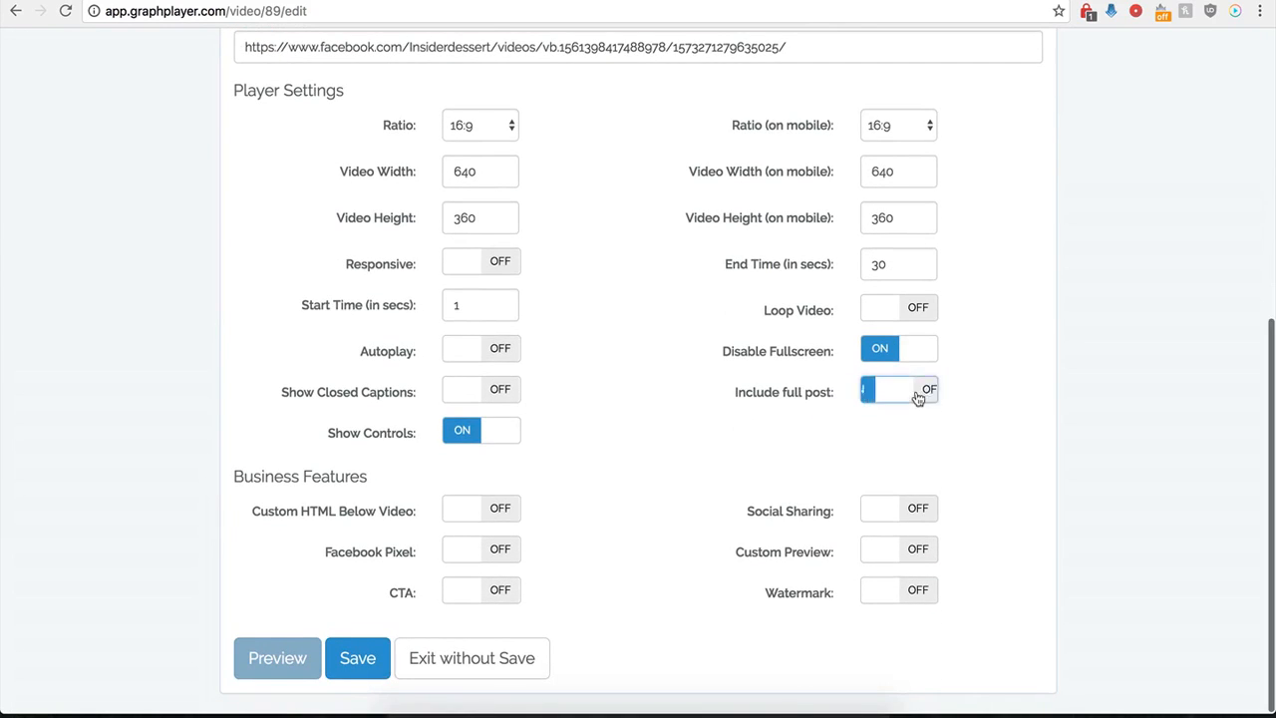
{"action": "left_click", "coordinate": [351, 659]}
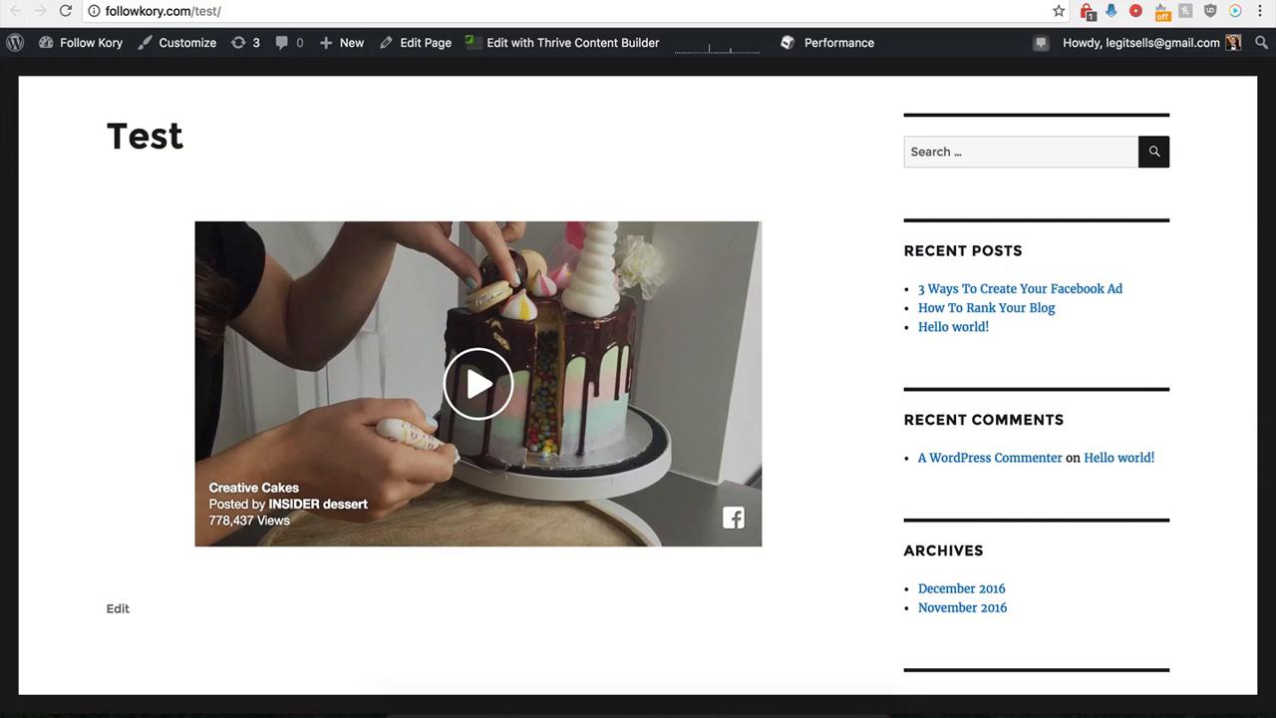
Step: Reload the published Test page and follow the embedded post's comments link to Facebook, closing the page after viewing it
{"action": "left_click", "coordinate": [65, 11]}
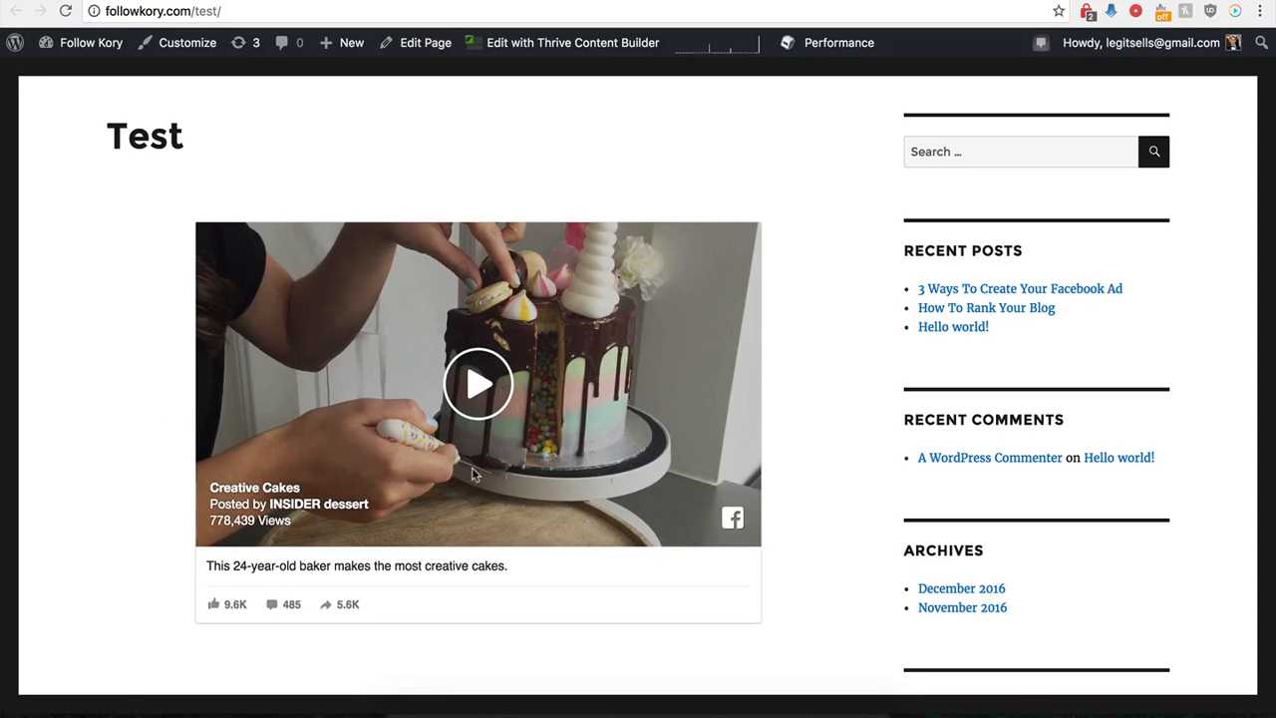
{"action": "scroll", "coordinate": [169, 587], "scroll_direction": "down", "scroll_amount": 1}
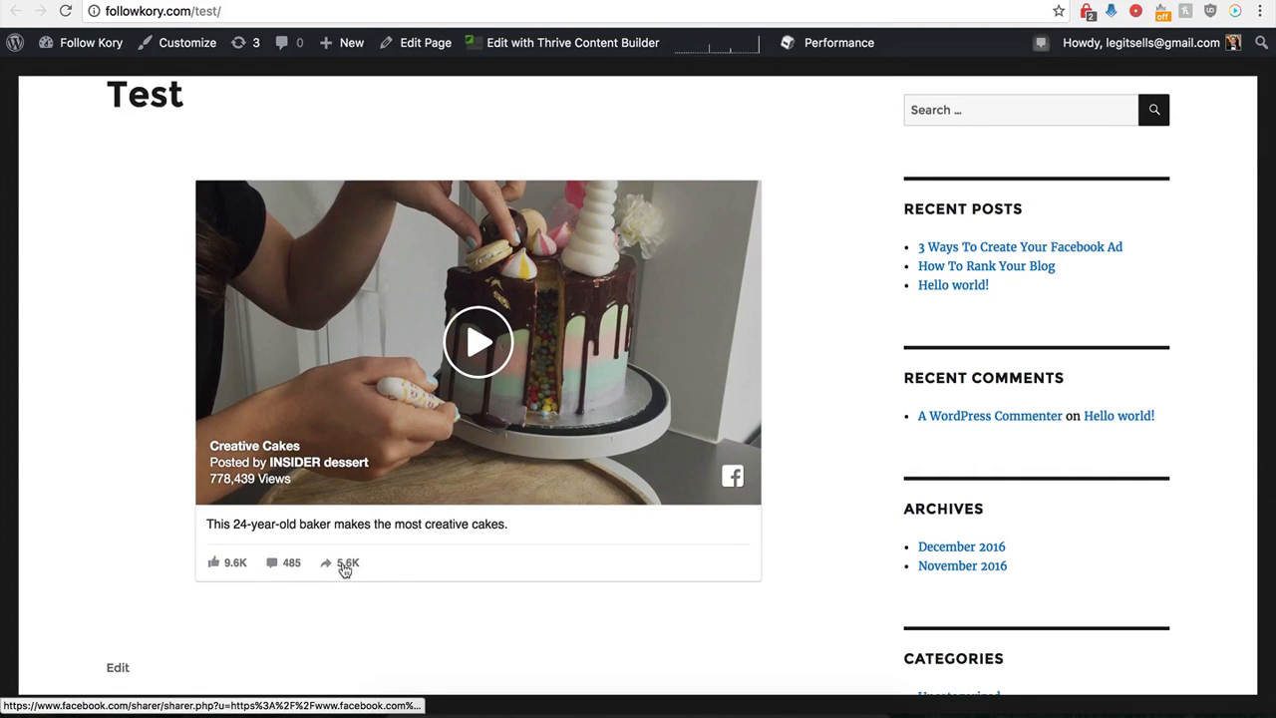
{"action": "left_click", "coordinate": [273, 566]}
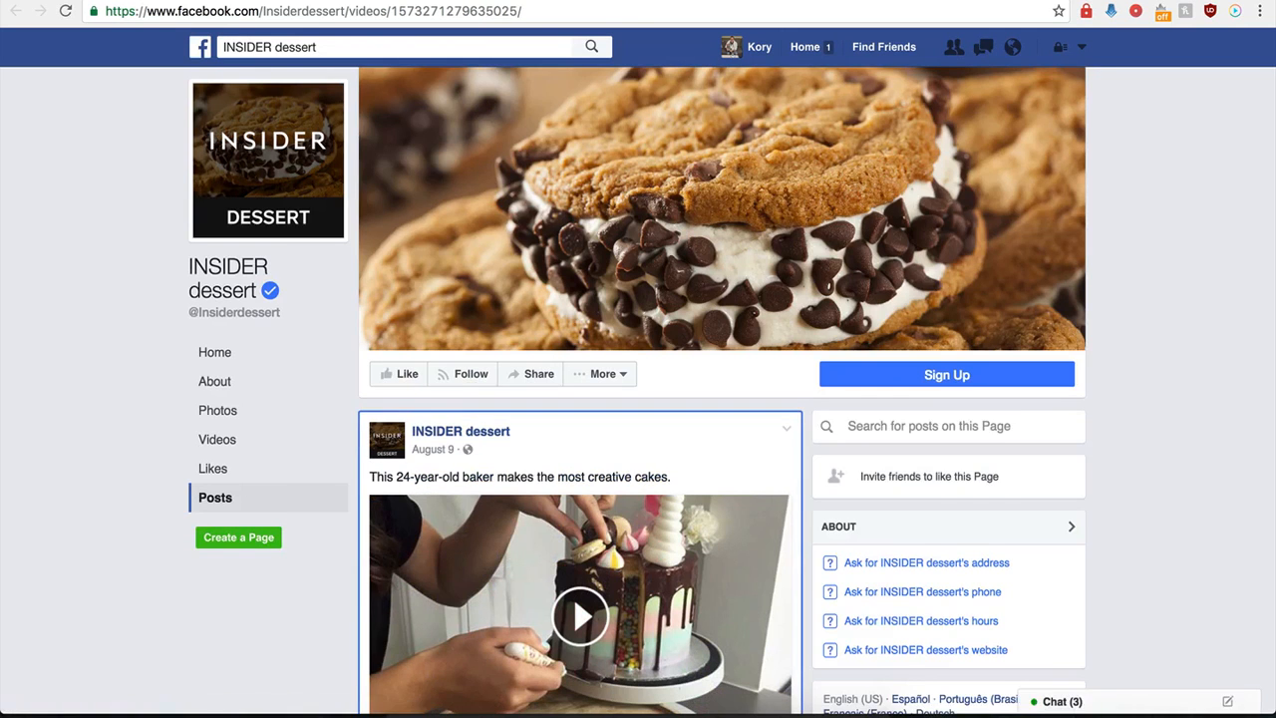
{"action": "key", "text": "super+w"}
{"action": "key", "text": "super+w"}
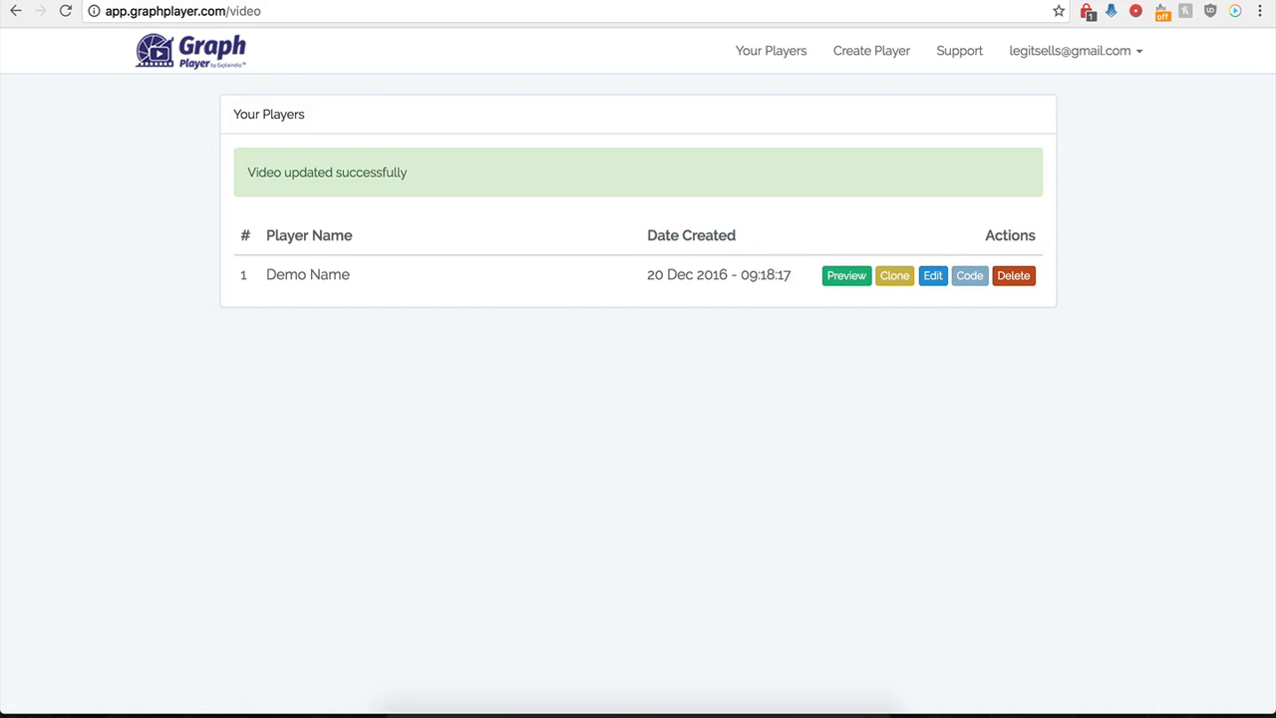
Step: Reopen the Demo Name player for editing and enable custom HTML below the video
{"action": "left_click", "coordinate": [935, 281]}
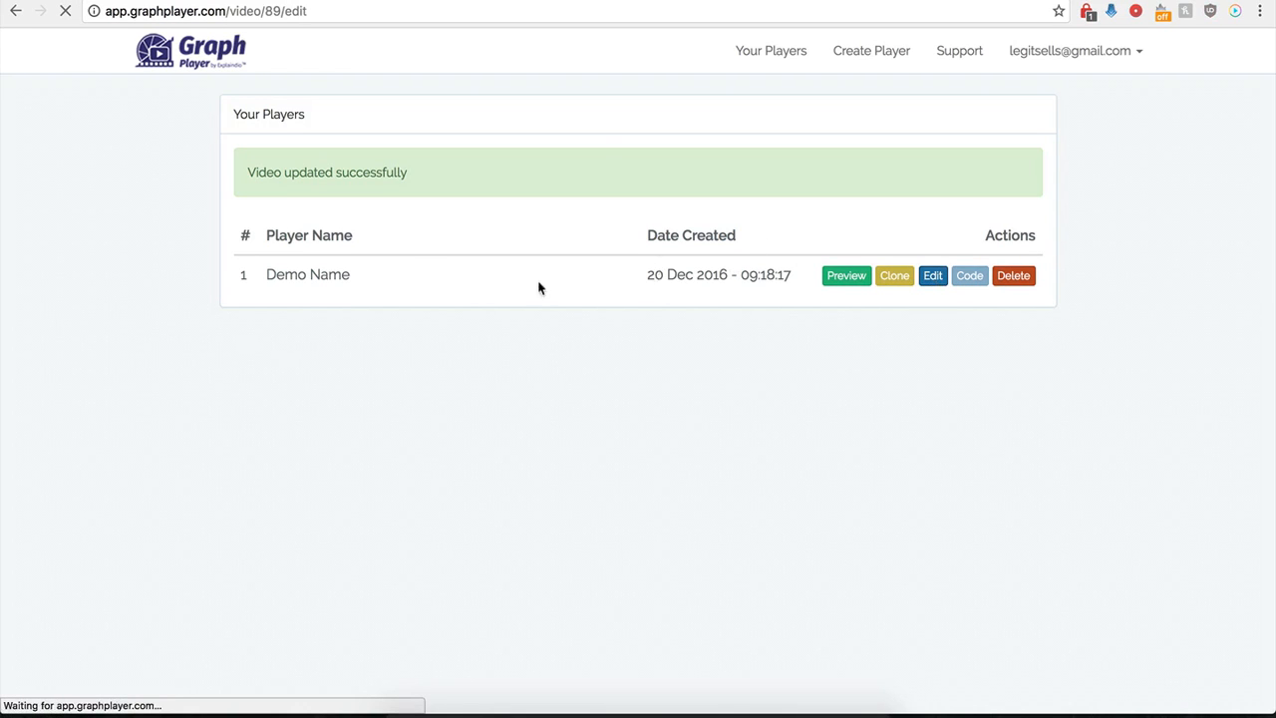
{"action": "scroll", "coordinate": [339, 429], "scroll_direction": "down", "scroll_amount": 10}
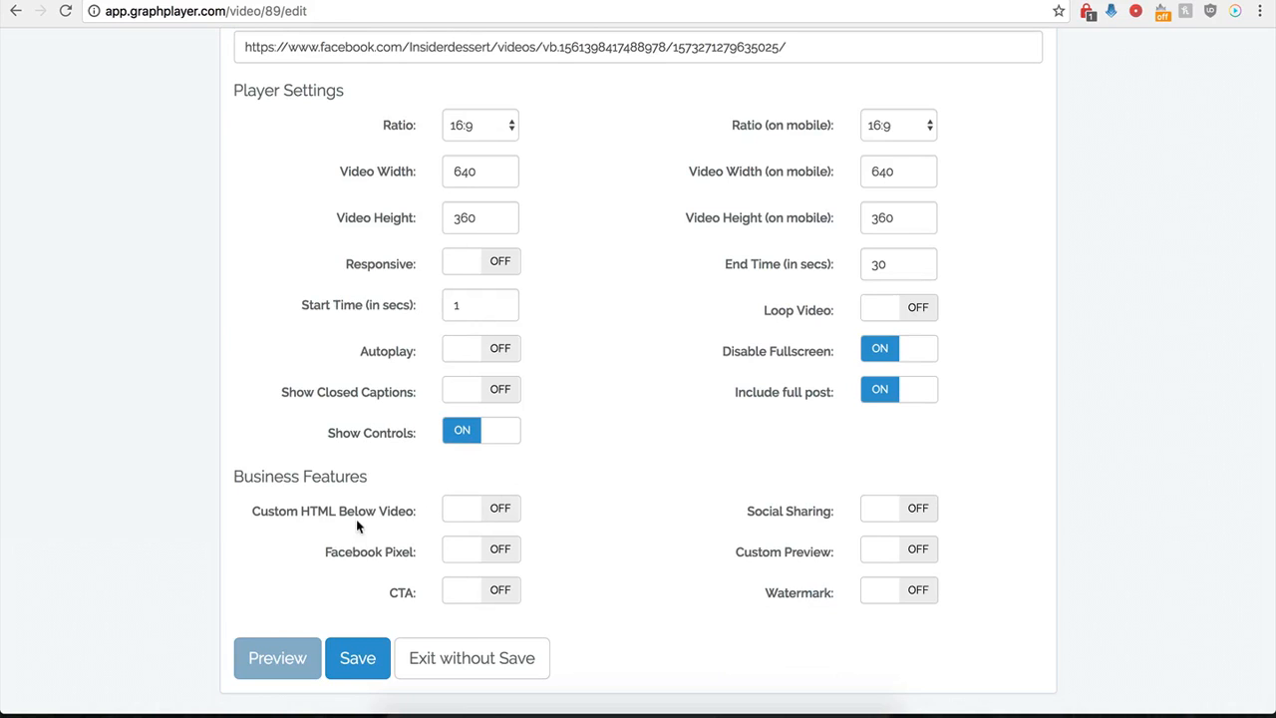
{"action": "left_click", "coordinate": [501, 508]}
{"action": "scroll", "coordinate": [544, 553], "scroll_direction": "down", "scroll_amount": 3}
{"action": "left_click", "coordinate": [470, 393]}
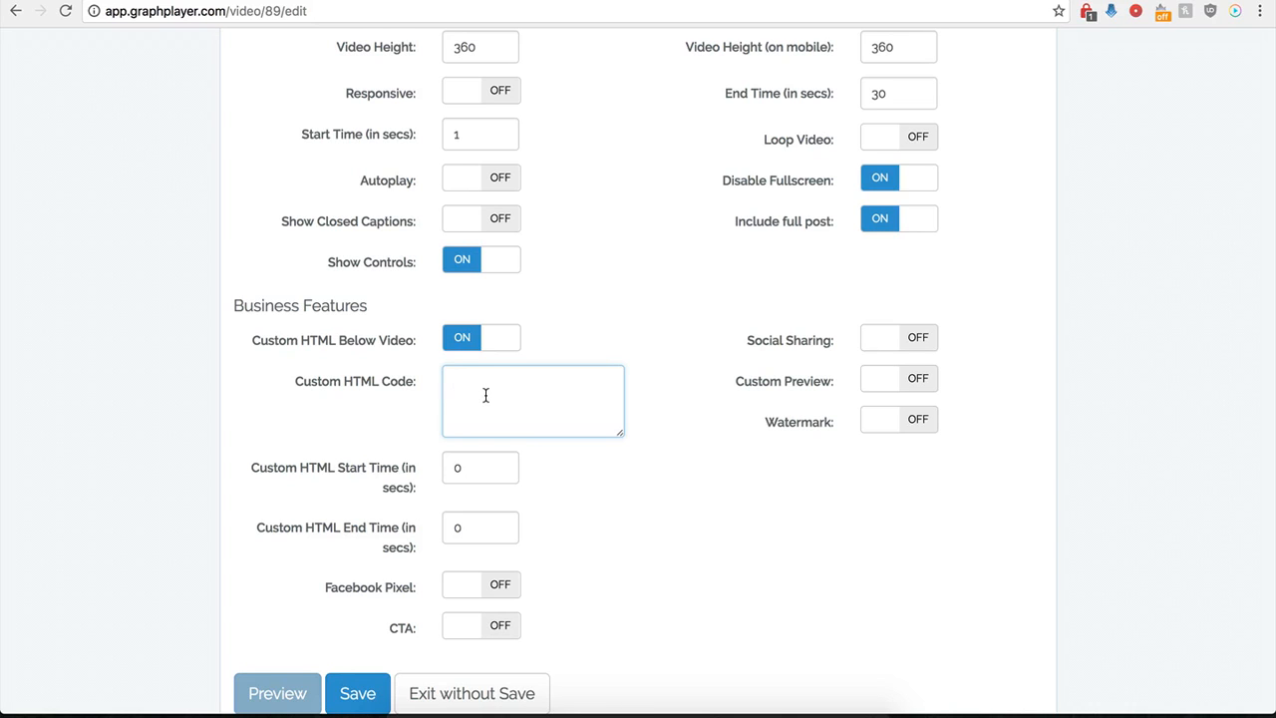
{"action": "left_click", "coordinate": [473, 473]}
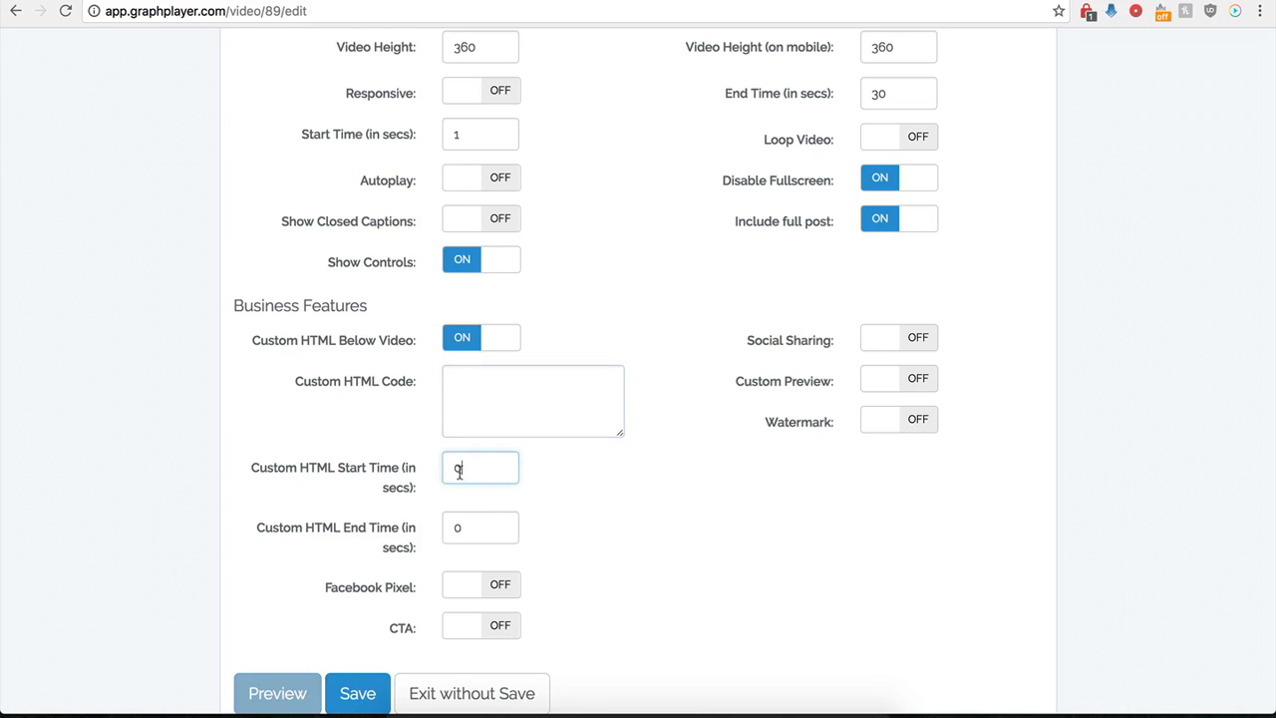
{"action": "double_click", "coordinate": [459, 468]}
{"action": "left_click", "coordinate": [481, 527]}
{"action": "left_click", "coordinate": [471, 478]}
{"action": "left_click", "coordinate": [495, 395]}
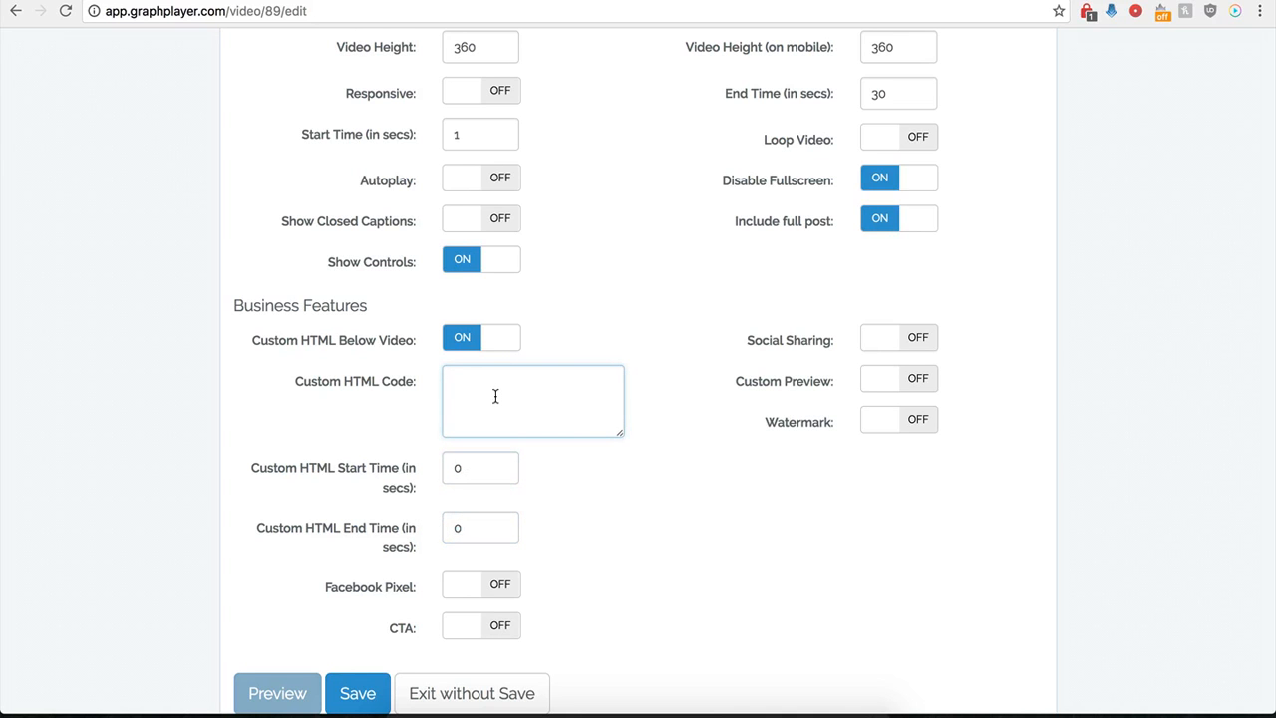
{"action": "scroll", "coordinate": [495, 395], "scroll_direction": "up", "scroll_amount": 3}
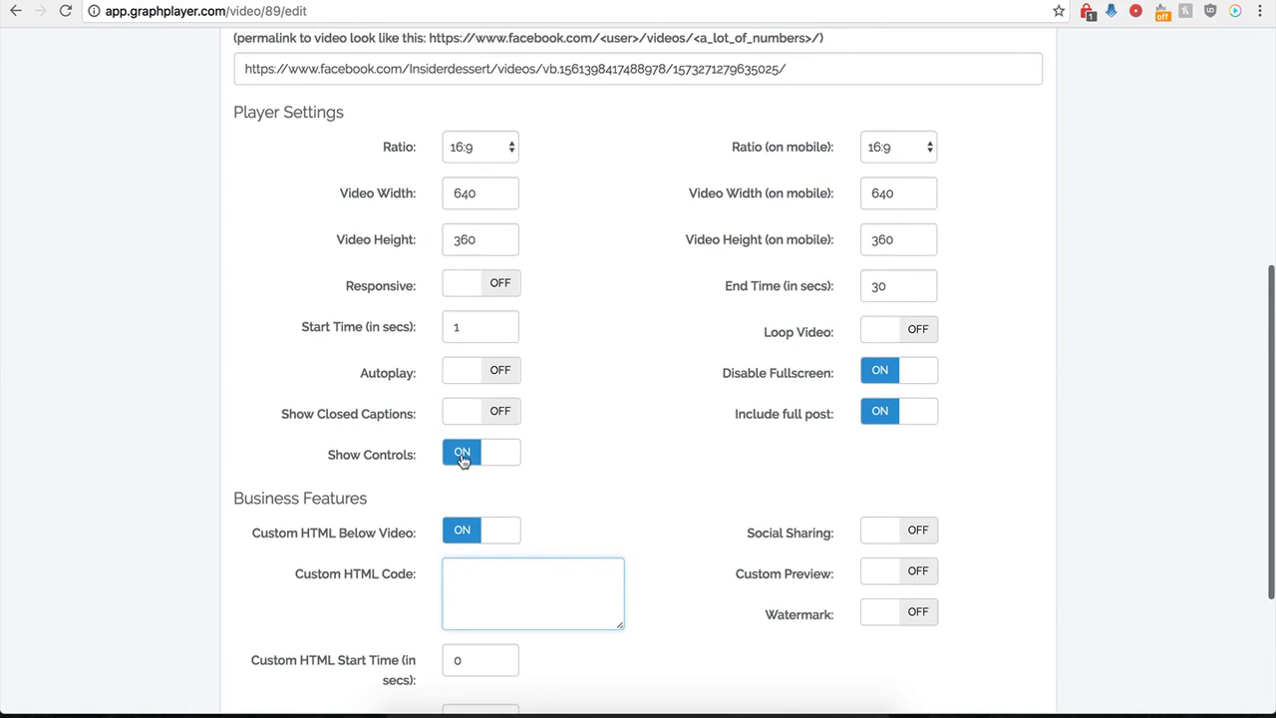
{"action": "scroll", "coordinate": [461, 458], "scroll_direction": "down", "scroll_amount": 3}
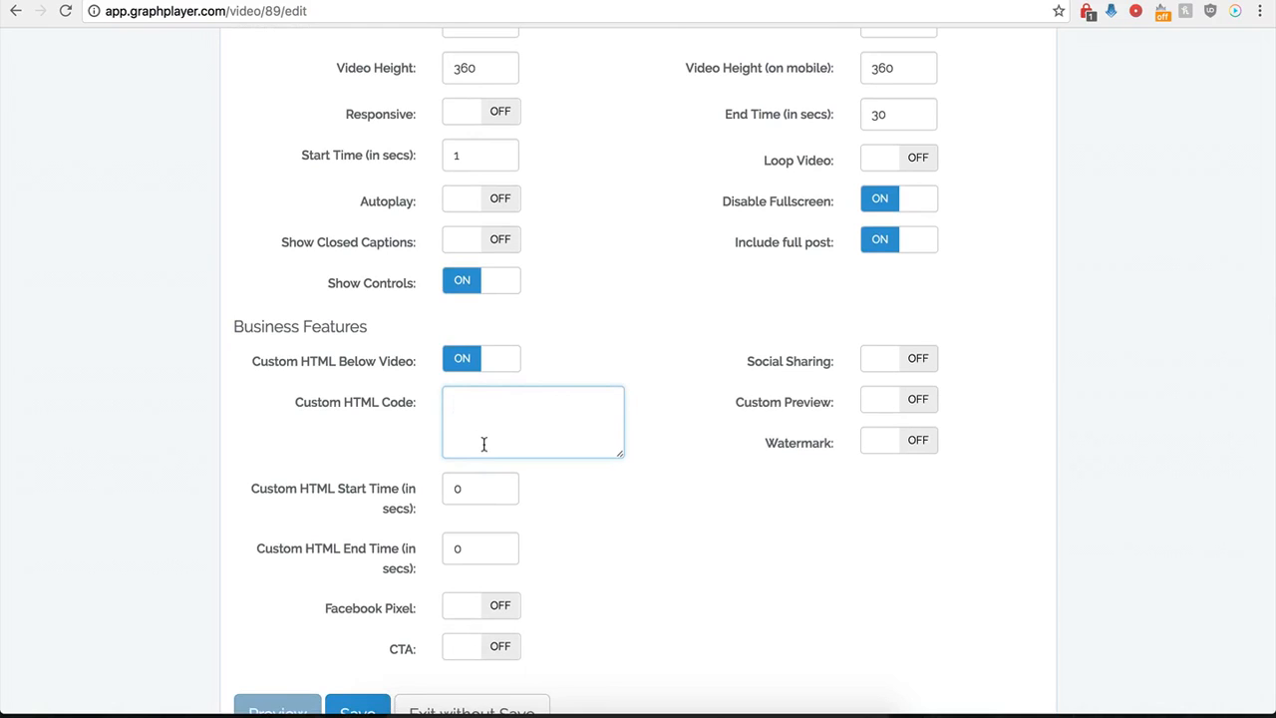
Step: Set the custom HTML start time to 120 seconds
{"action": "double_click", "coordinate": [446, 489]}
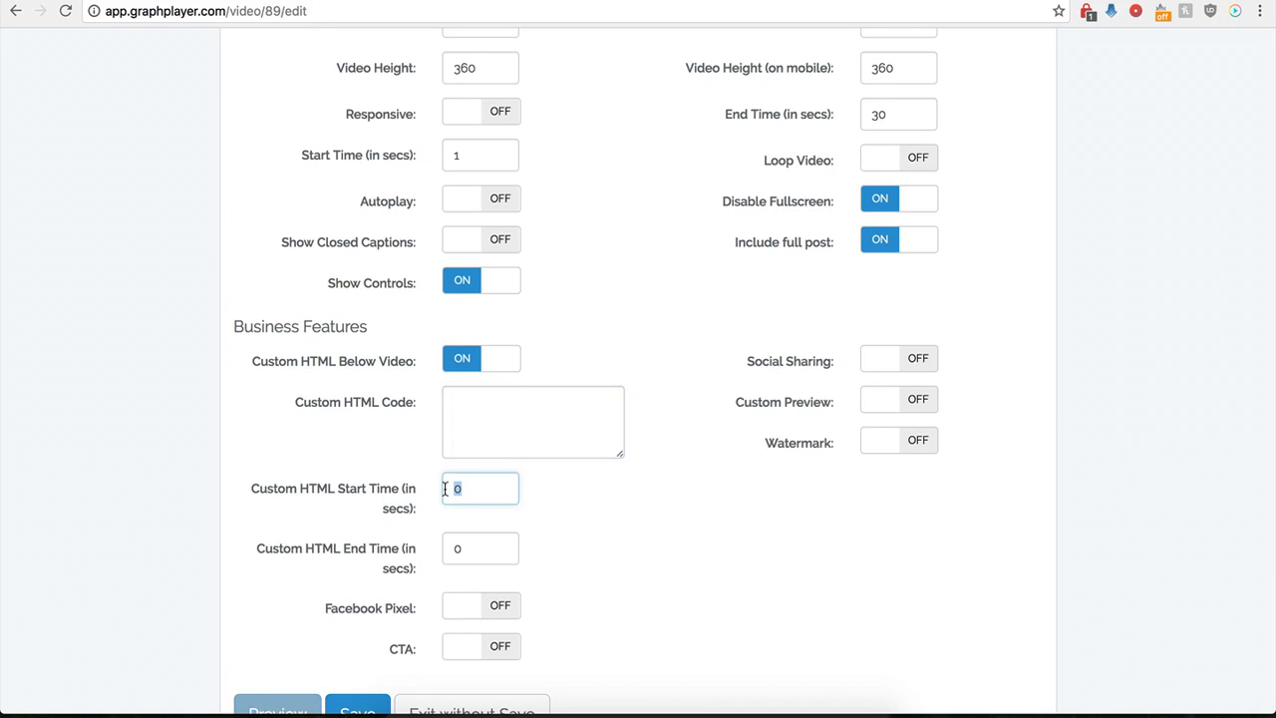
{"action": "type", "text": "12"}
{"action": "left_click", "coordinate": [474, 409]}
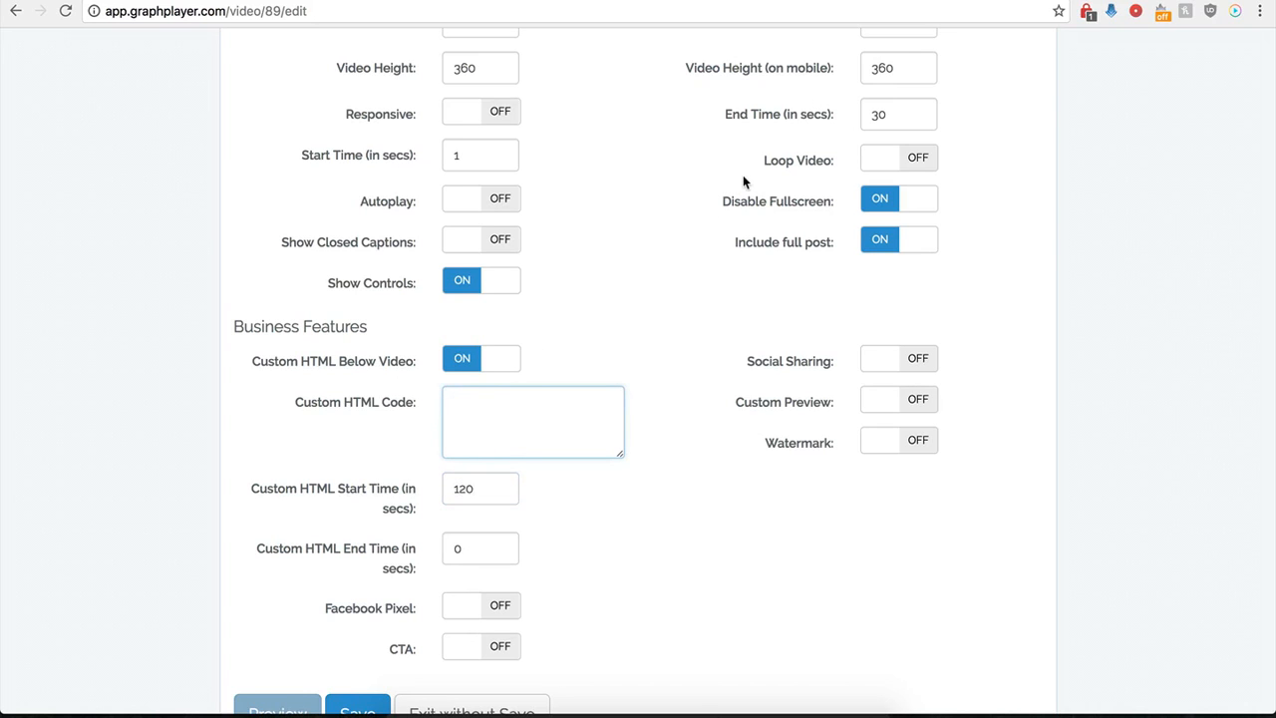
{"action": "scroll", "coordinate": [565, 414], "scroll_direction": "down", "scroll_amount": 1}
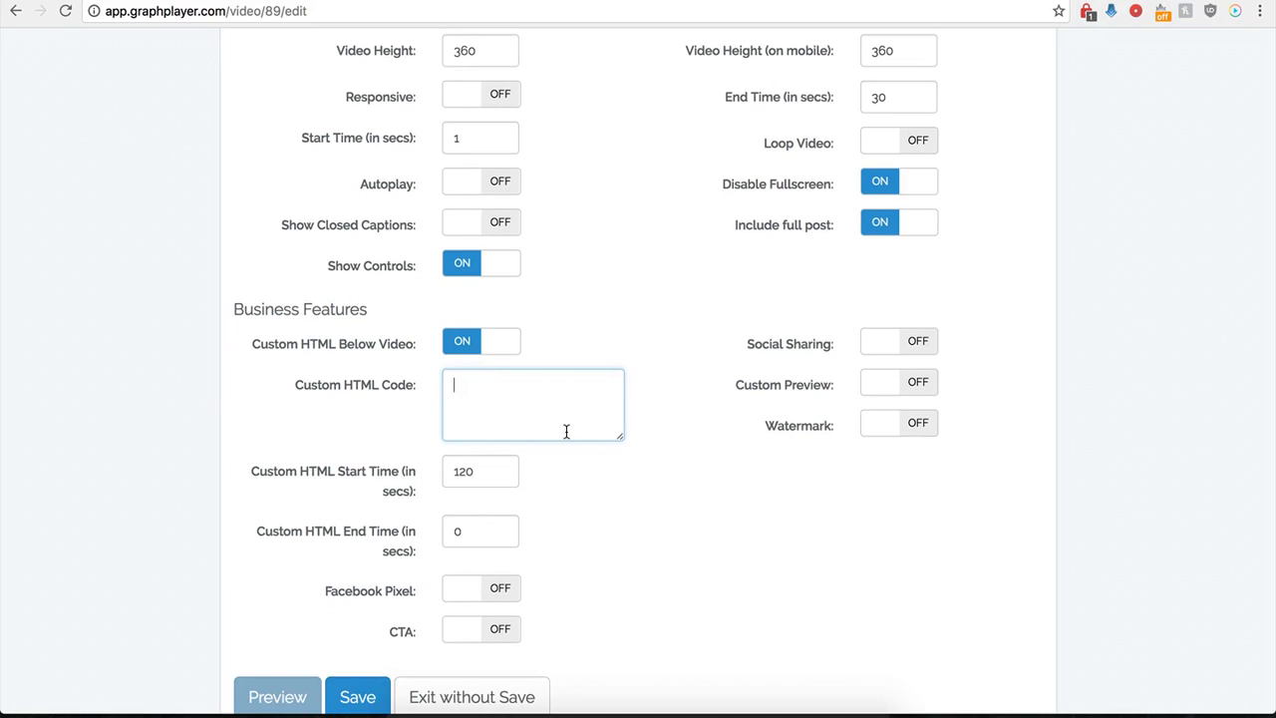
{"action": "type", "text": "<center><img src=\"http://kompozer-tutorial.com/BootGifts/Buttons/Buy%20Now%20Buttons/buy-now-button-16.png\"></center>"}
{"action": "left_click_drag", "start_coordinate": [620, 437], "coordinate": [663, 498]}
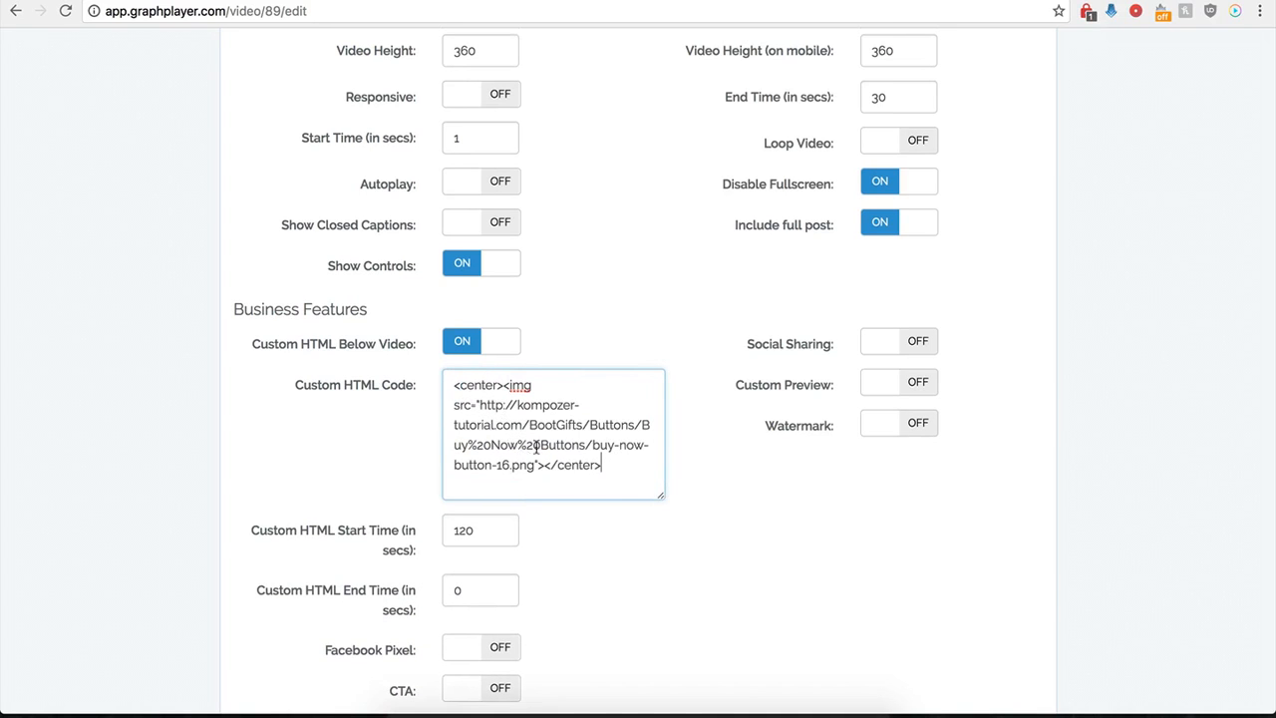
Step: Set the custom HTML start time to 0 seconds and save the player
{"action": "left_click", "coordinate": [485, 506]}
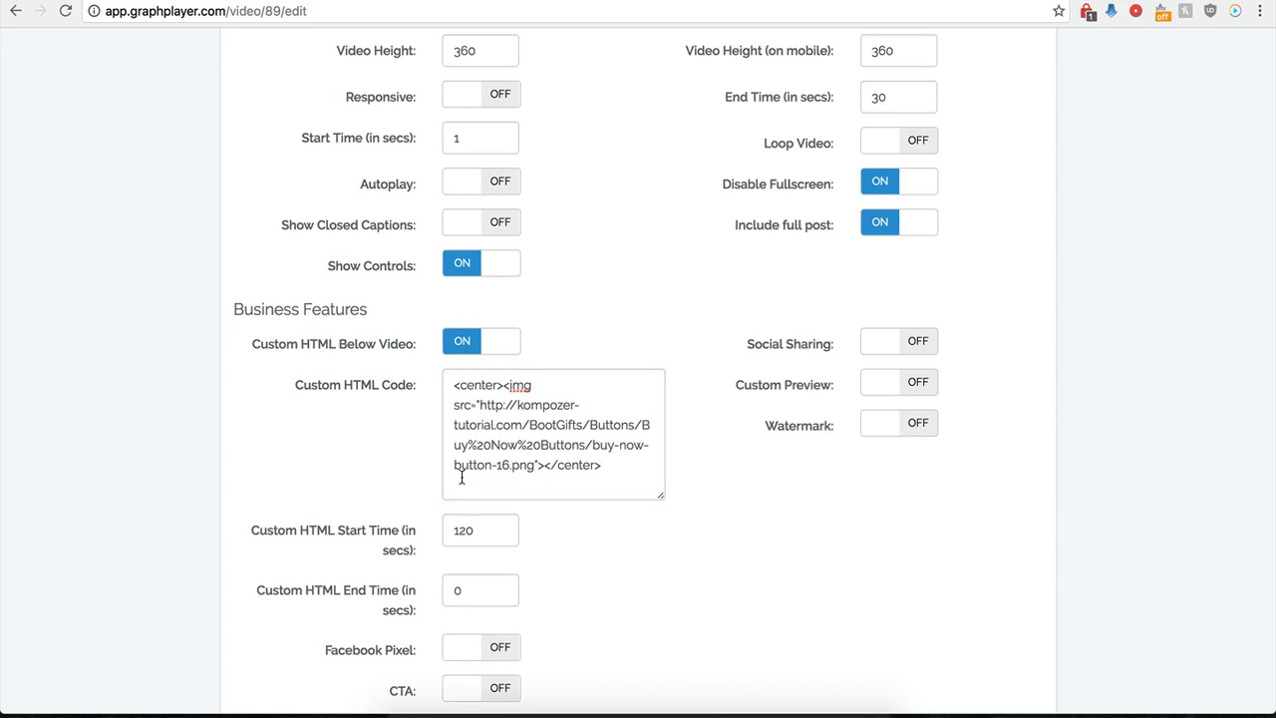
{"action": "left_click_drag", "start_coordinate": [474, 531], "coordinate": [444, 531]}
{"action": "type", "text": "0"}
{"action": "left_click", "coordinate": [595, 598]}
{"action": "left_click", "coordinate": [358, 657]}
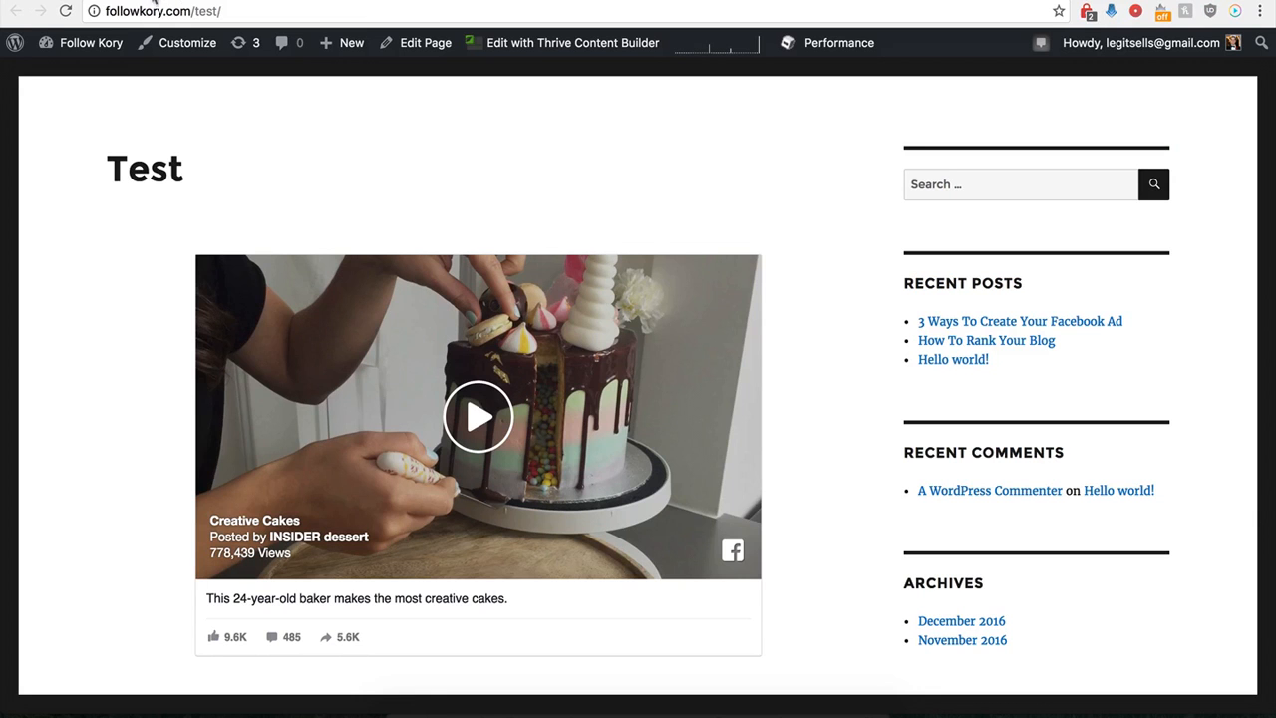
Step: Reload the published Test page and examine the custom HTML area below the embedded video
{"action": "left_click", "coordinate": [65, 11]}
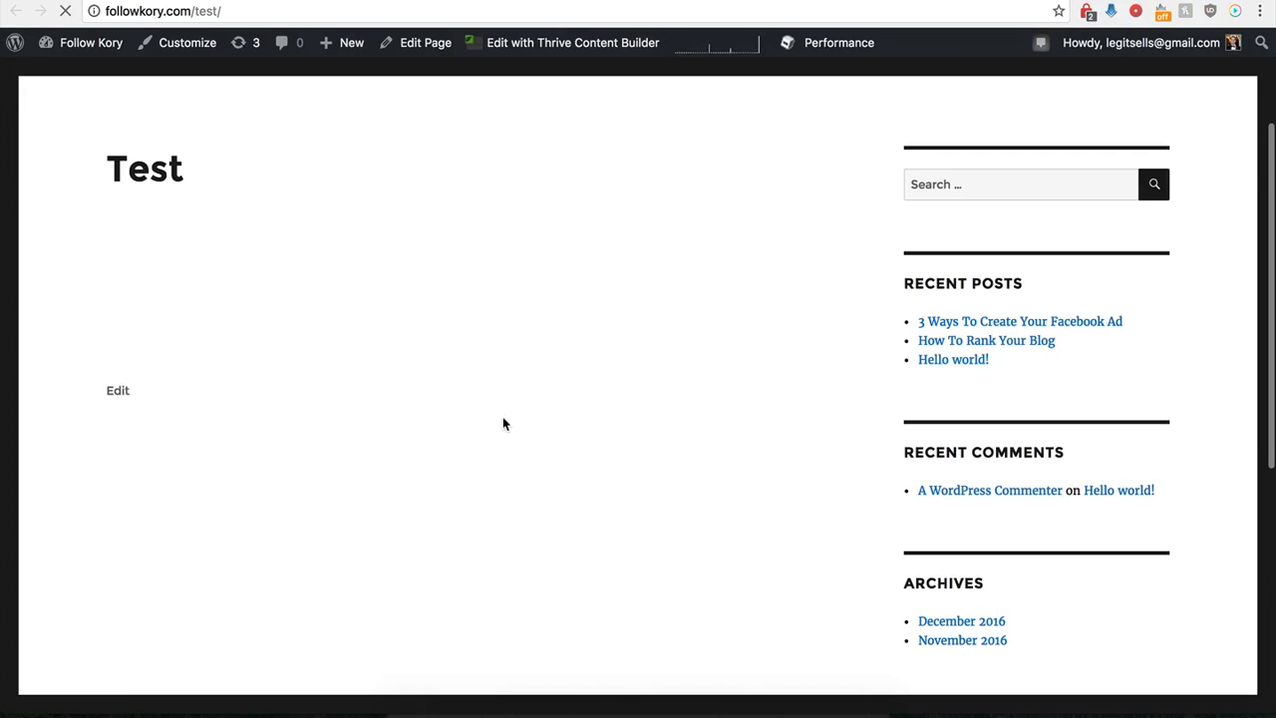
{"action": "scroll", "coordinate": [455, 448], "scroll_direction": "down", "scroll_amount": 2}
{"action": "scroll", "coordinate": [455, 448], "scroll_direction": "down", "scroll_amount": 5}
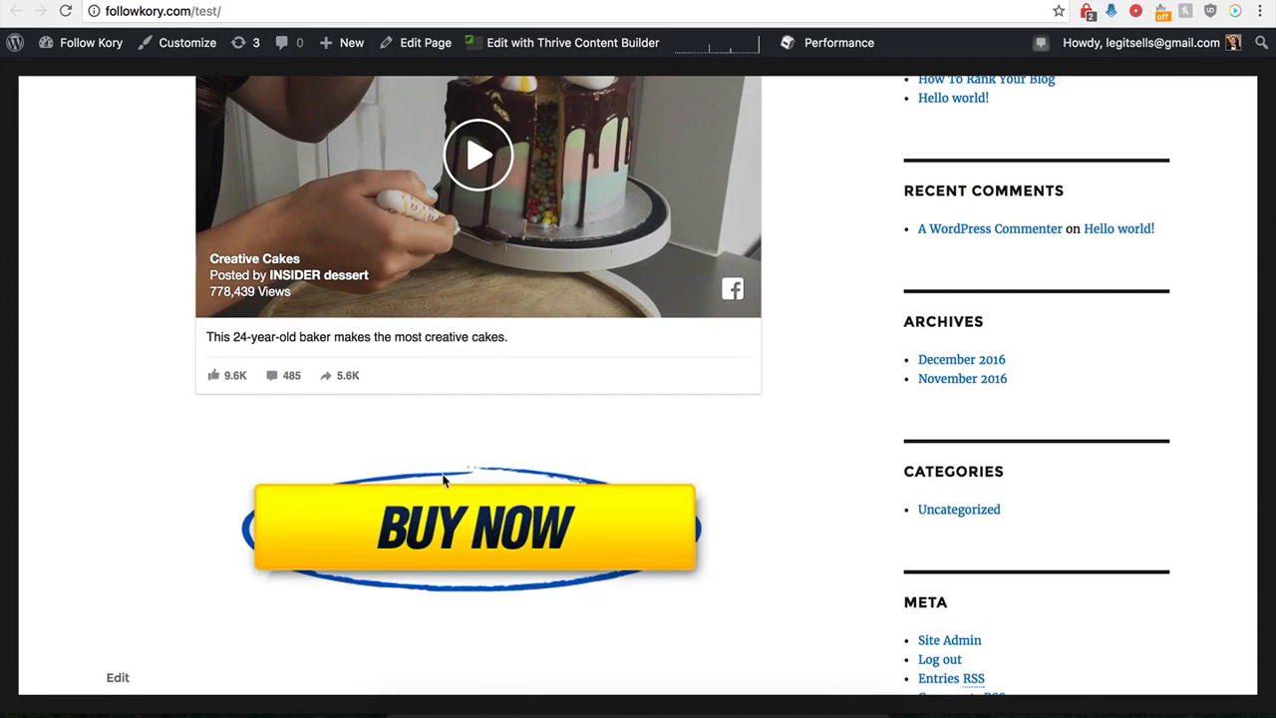
{"action": "scroll", "coordinate": [453, 464], "scroll_direction": "up", "scroll_amount": 2}
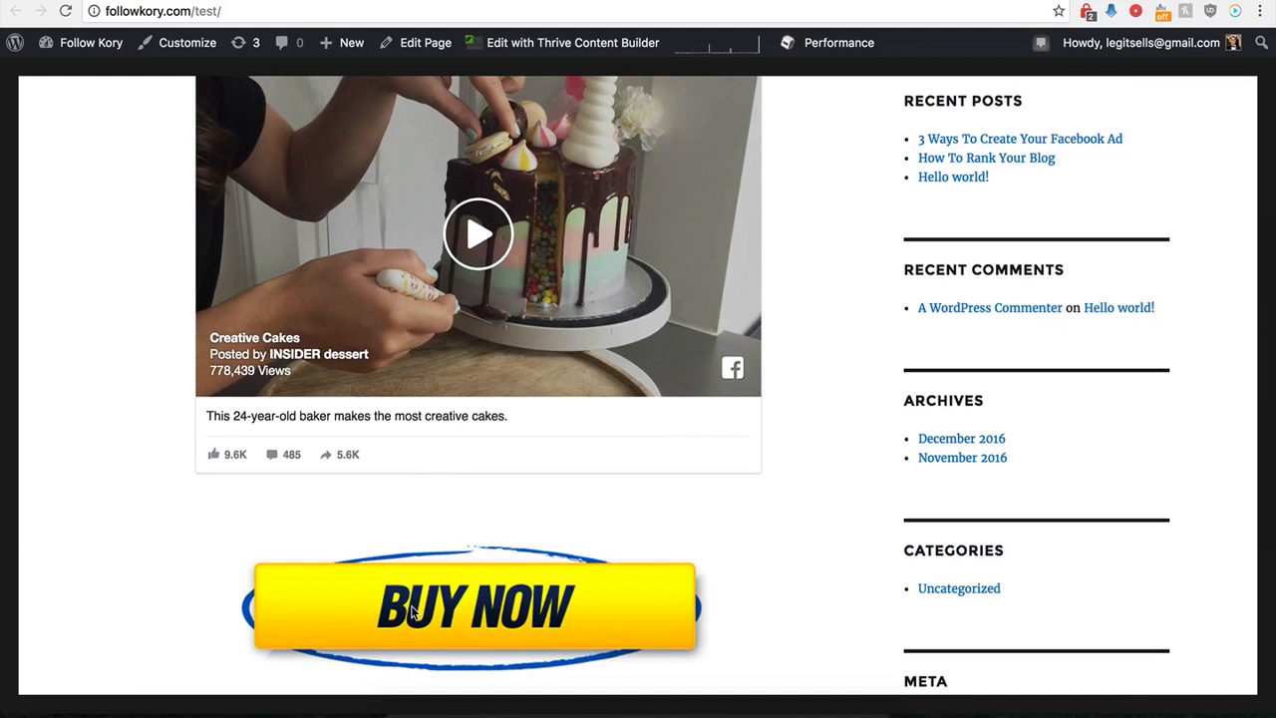
{"action": "scroll", "coordinate": [434, 561], "scroll_direction": "up", "scroll_amount": 2}
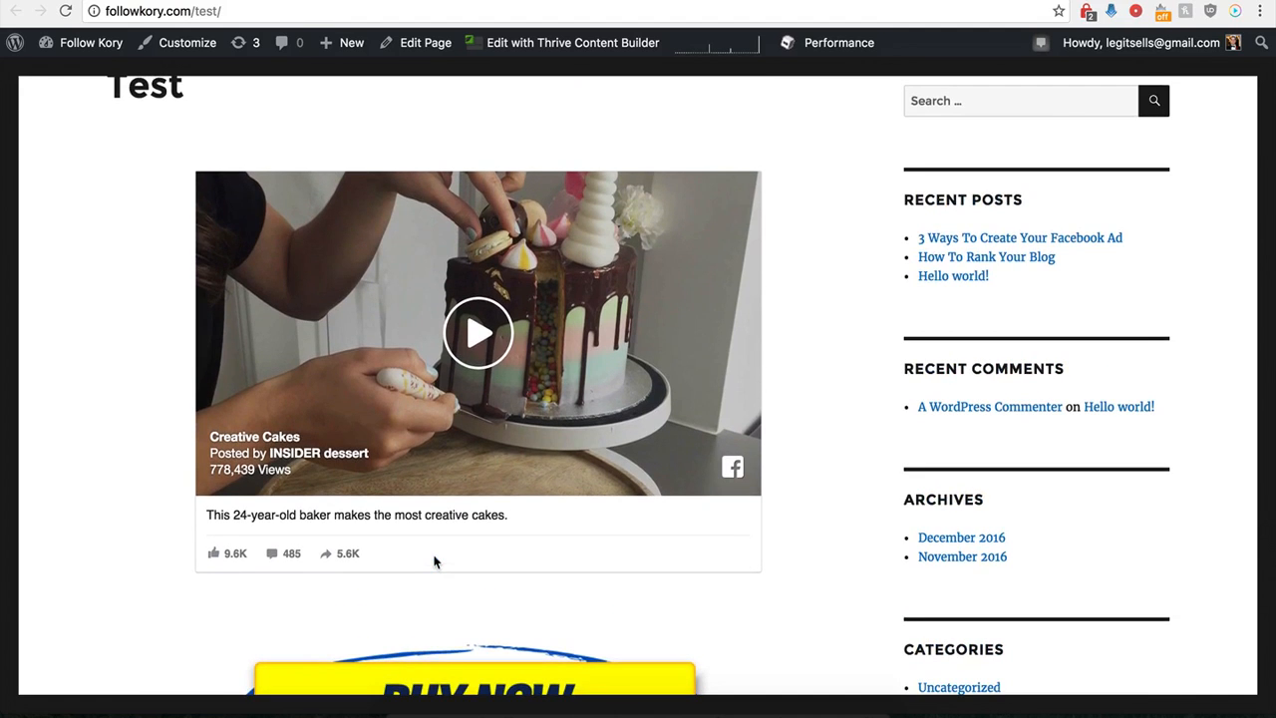
{"action": "scroll", "coordinate": [434, 562], "scroll_direction": "down", "scroll_amount": 1}
{"action": "scroll", "coordinate": [433, 561], "scroll_direction": "up", "scroll_amount": 3}
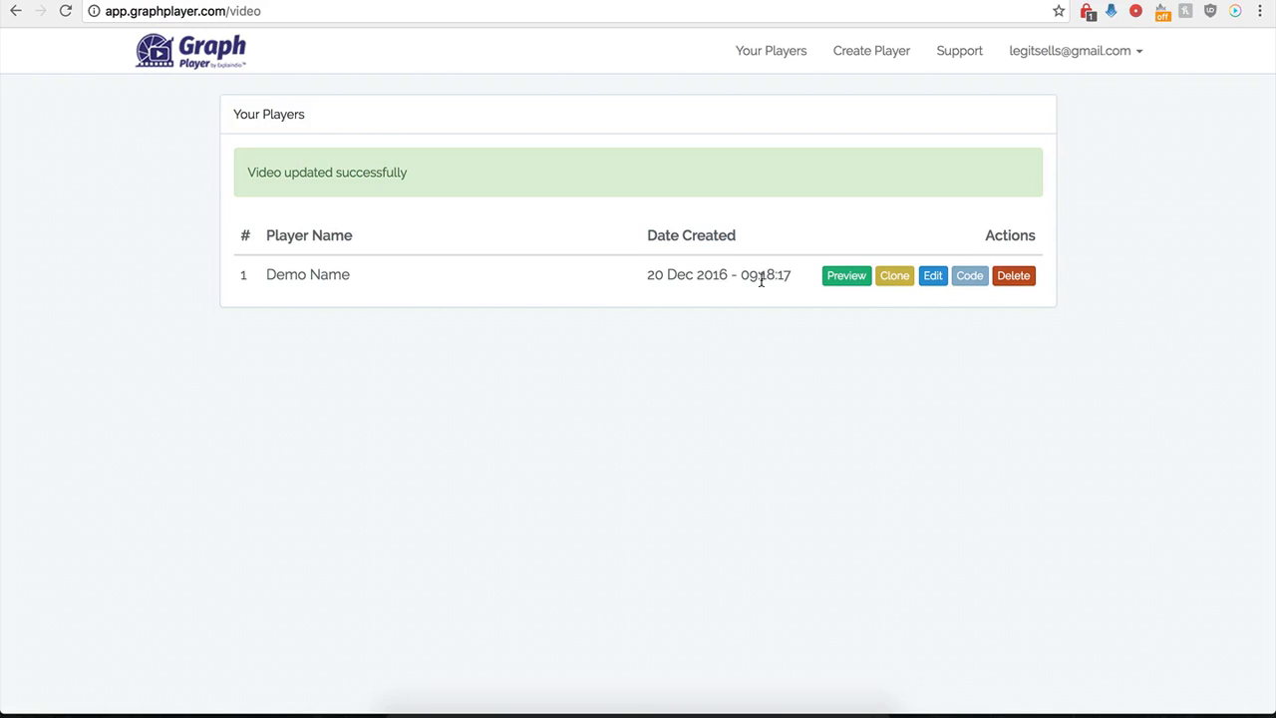
Step: Open the Demo Name player for editing and turn off Custom HTML Below Video in the business features
{"action": "left_click", "coordinate": [928, 279]}
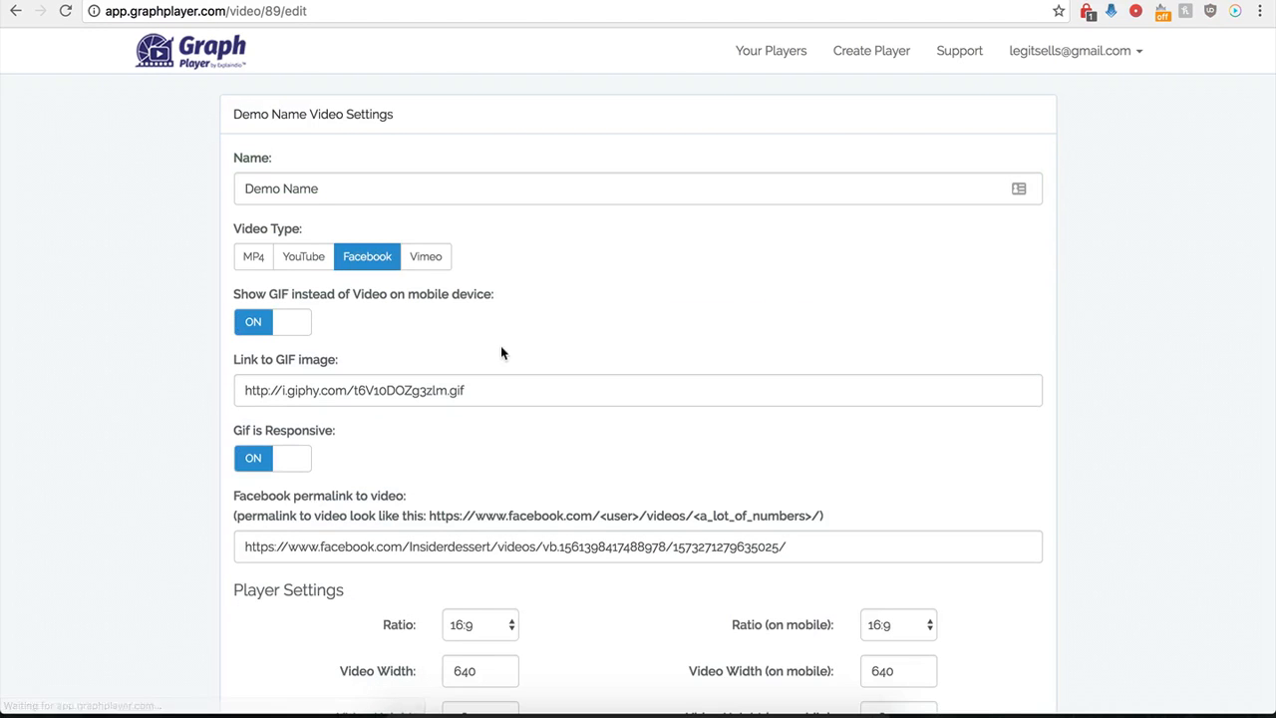
{"action": "scroll", "coordinate": [225, 536], "scroll_direction": "down", "scroll_amount": 6}
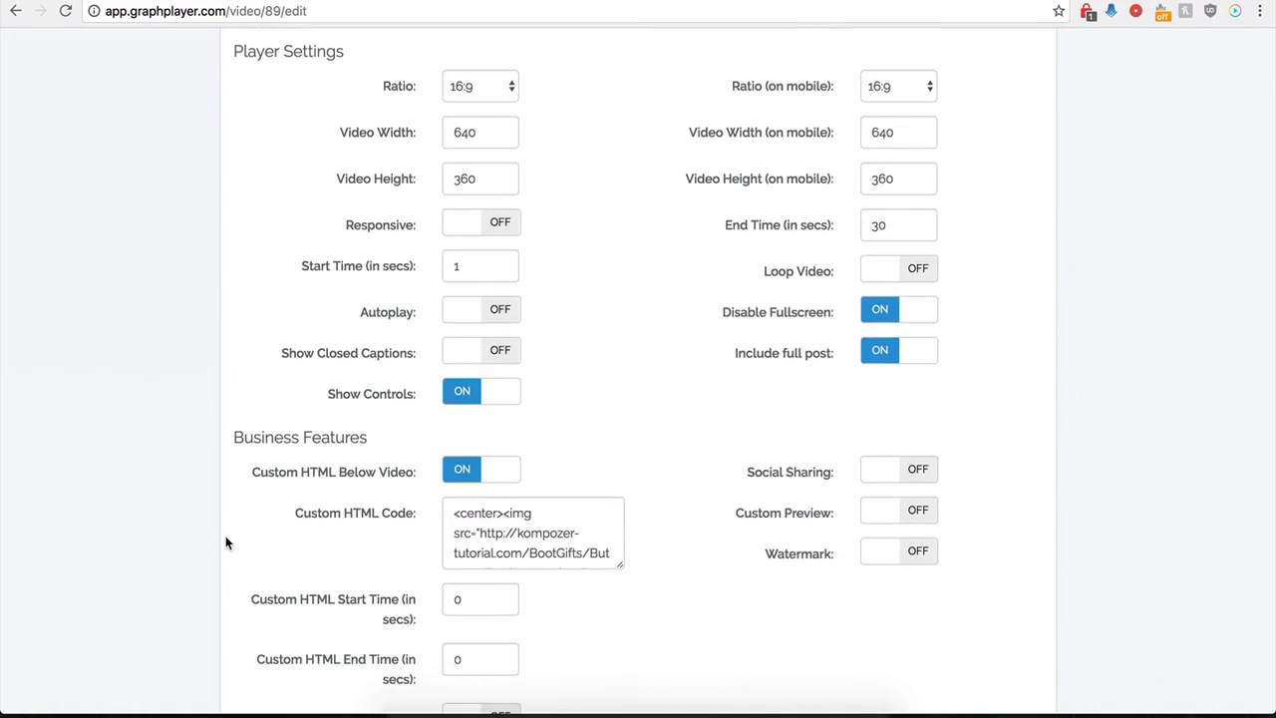
{"action": "scroll", "coordinate": [227, 526], "scroll_direction": "down", "scroll_amount": 1}
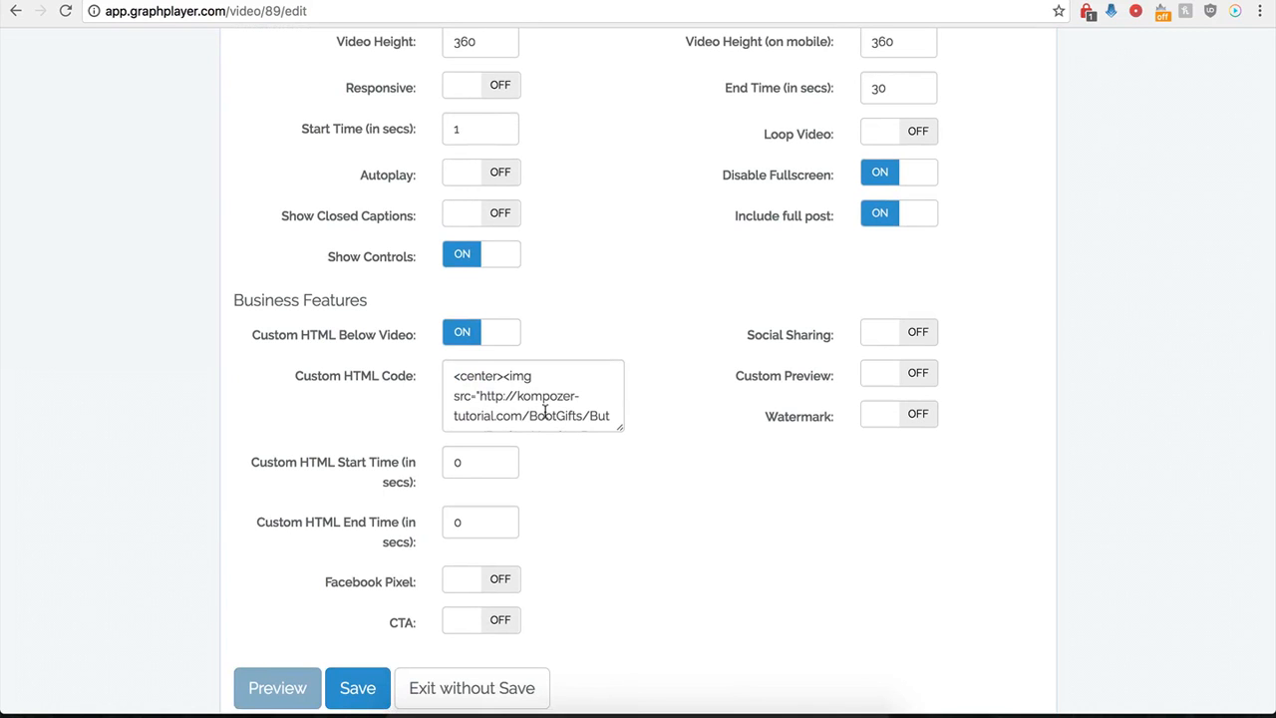
{"action": "left_click", "coordinate": [461, 331]}
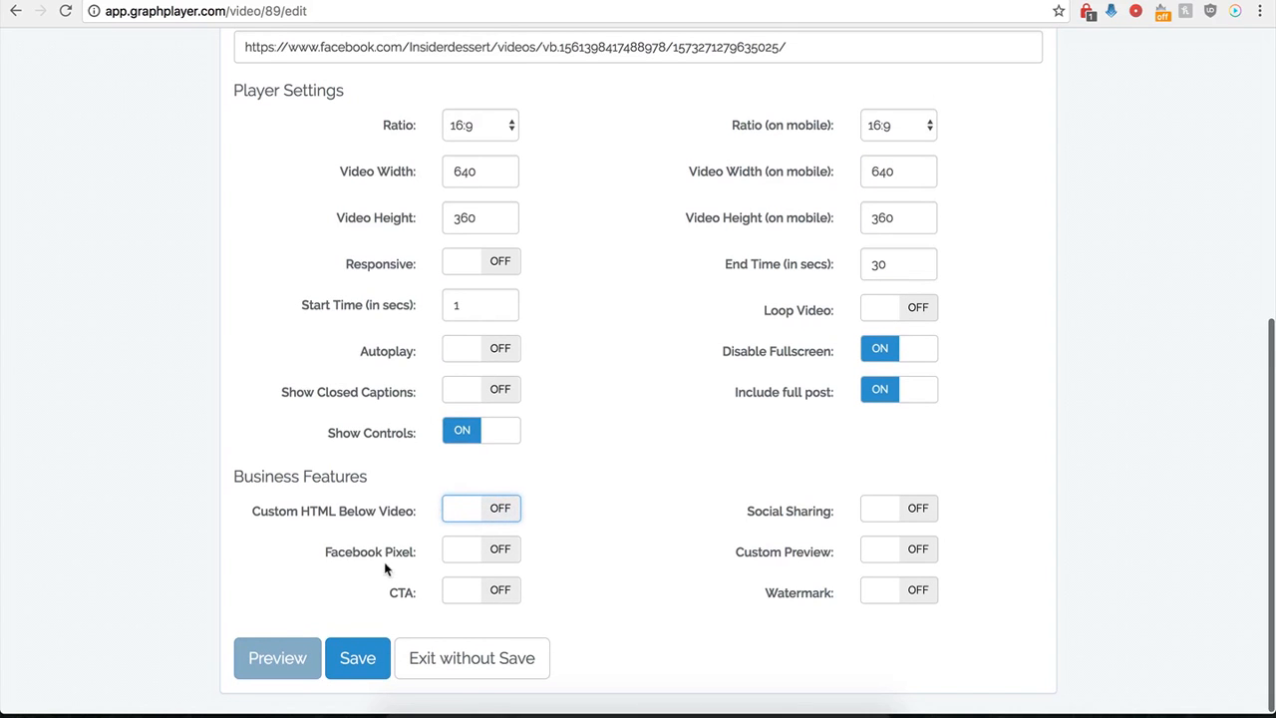
Step: Turn on Facebook Pixel to inspect its code, start time and end time settings, and switch it off again
{"action": "left_click", "coordinate": [501, 557]}
{"action": "scroll", "coordinate": [406, 586], "scroll_direction": "down", "scroll_amount": 2}
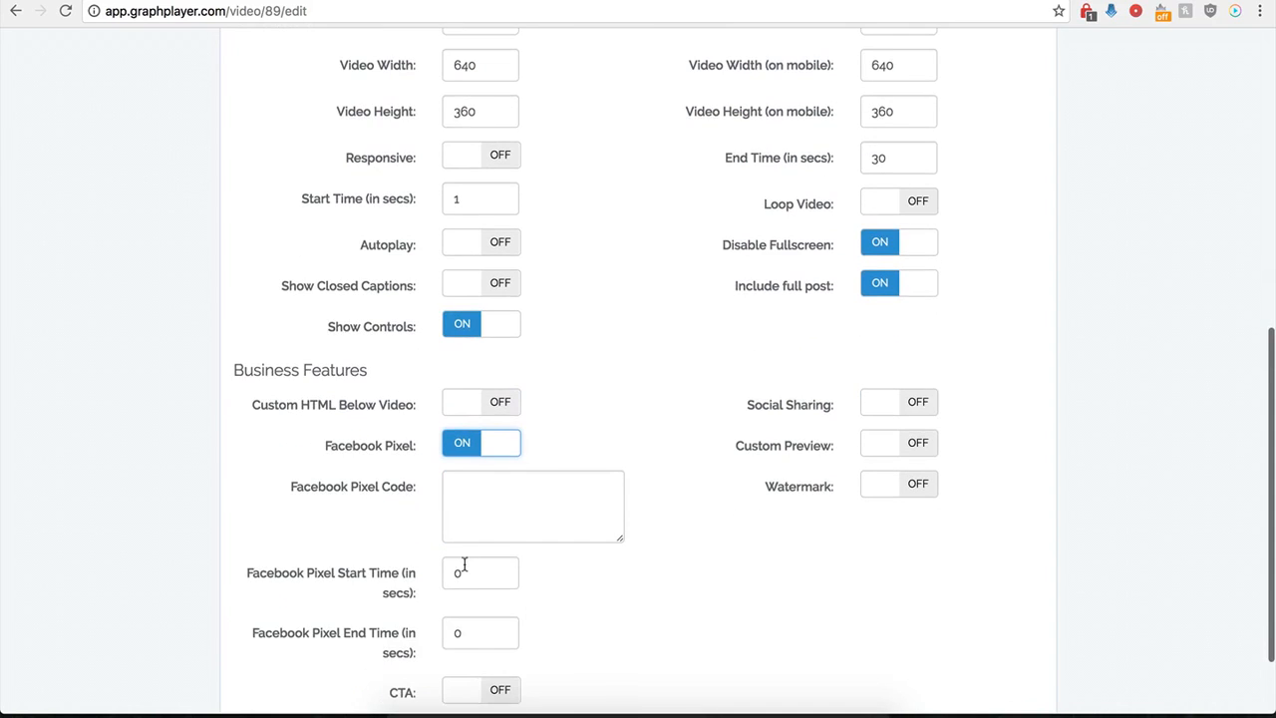
{"action": "scroll", "coordinate": [474, 519], "scroll_direction": "down", "scroll_amount": 1}
{"action": "left_click", "coordinate": [495, 461]}
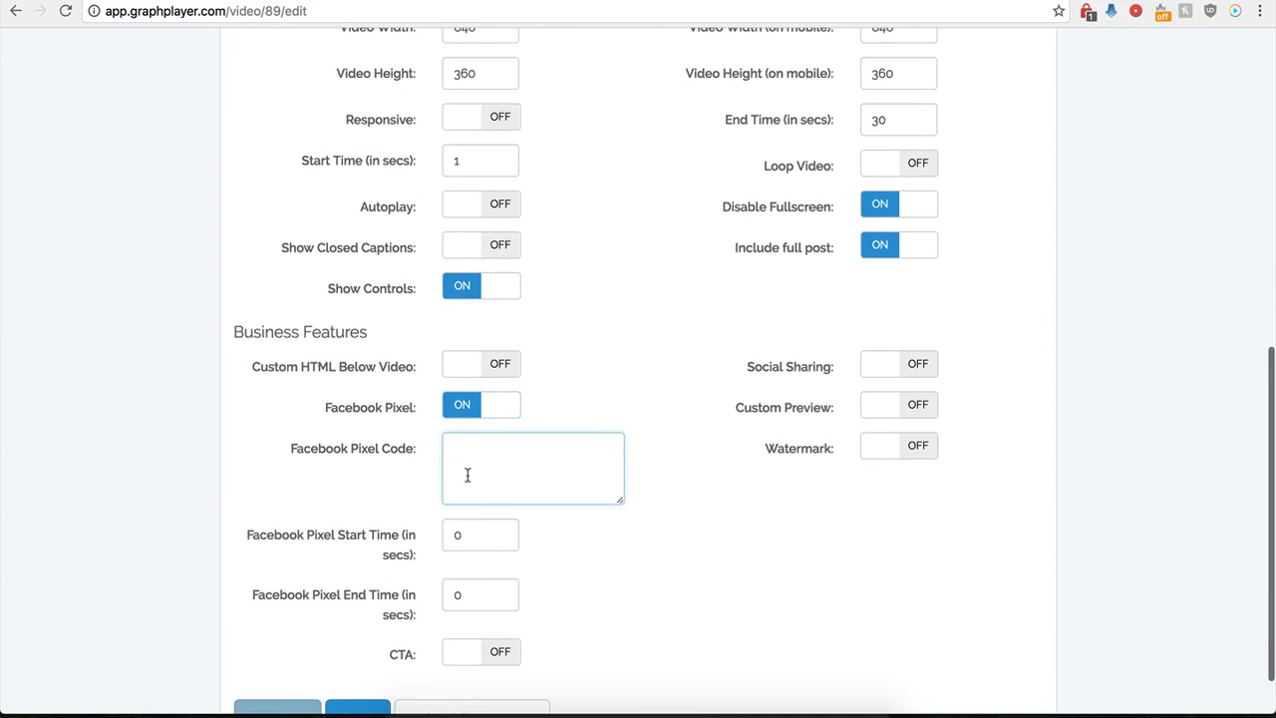
{"action": "left_click", "coordinate": [460, 408]}
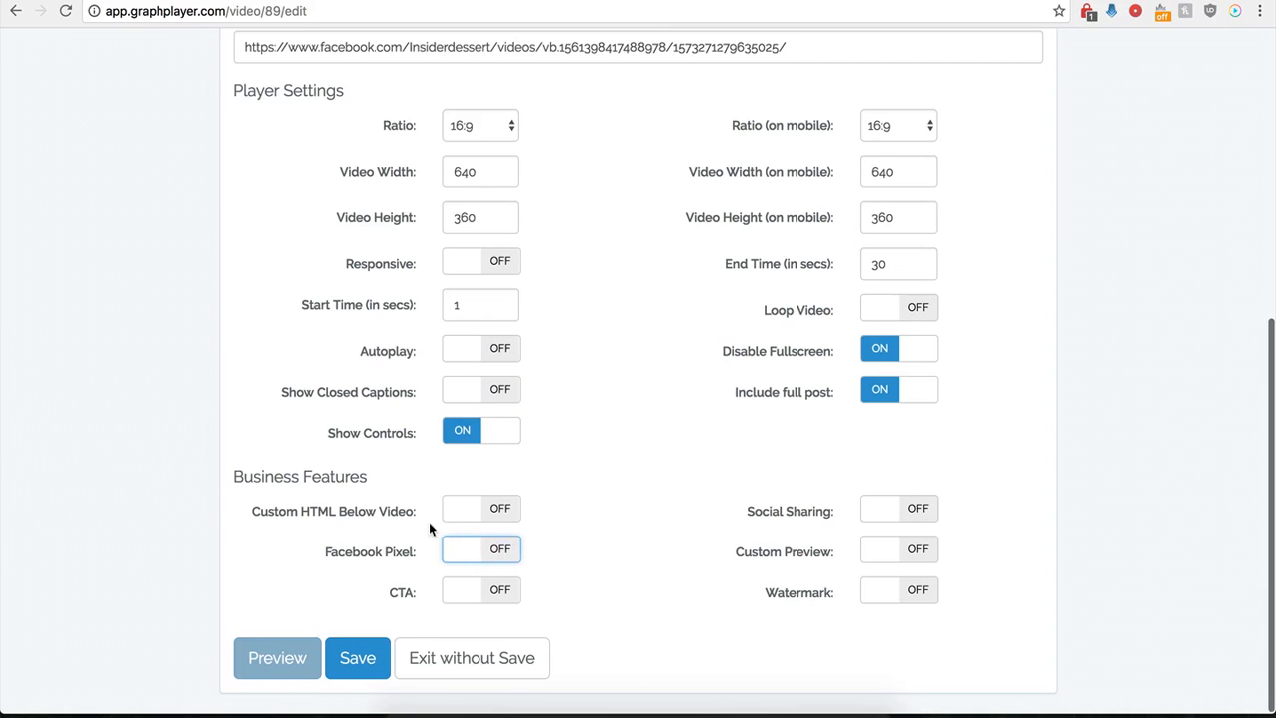
Step: Turn on the CTA business feature and paste the kompozer-tutorial.com Buy Now button address as the CTA image URL
{"action": "left_click", "coordinate": [502, 593]}
{"action": "scroll", "coordinate": [575, 626], "scroll_direction": "down", "scroll_amount": 5}
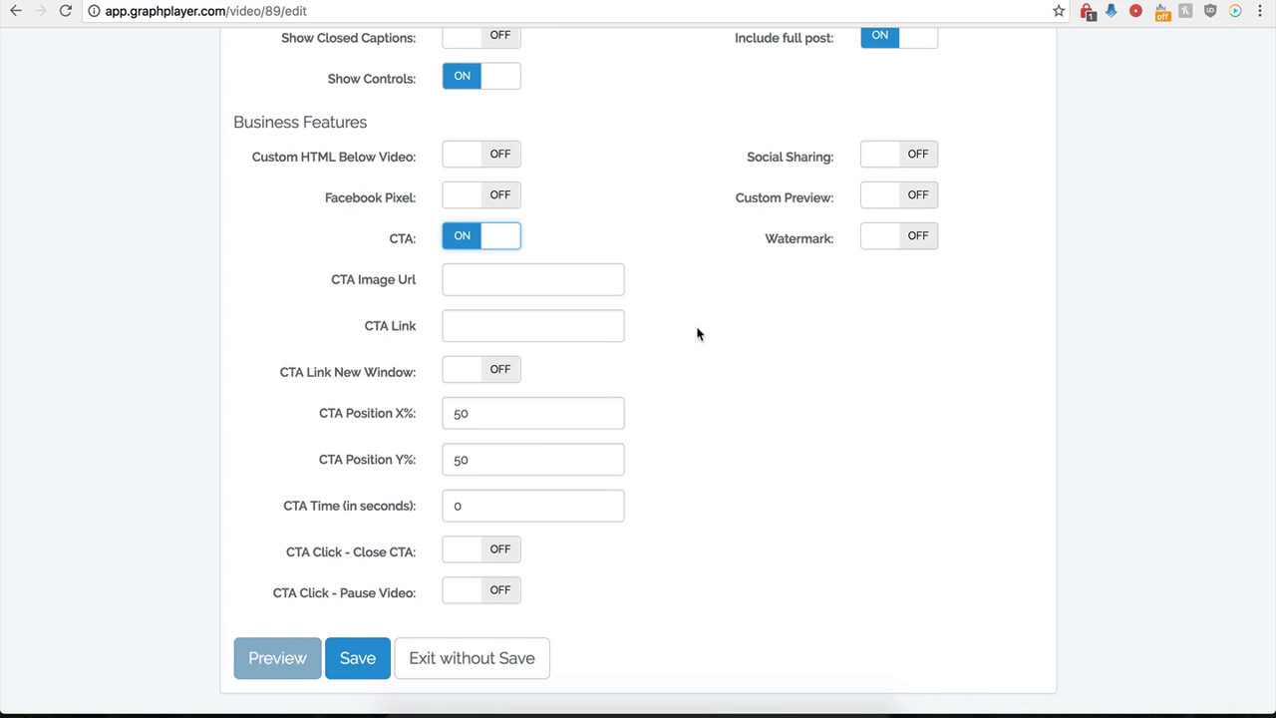
{"action": "left_click", "coordinate": [540, 279]}
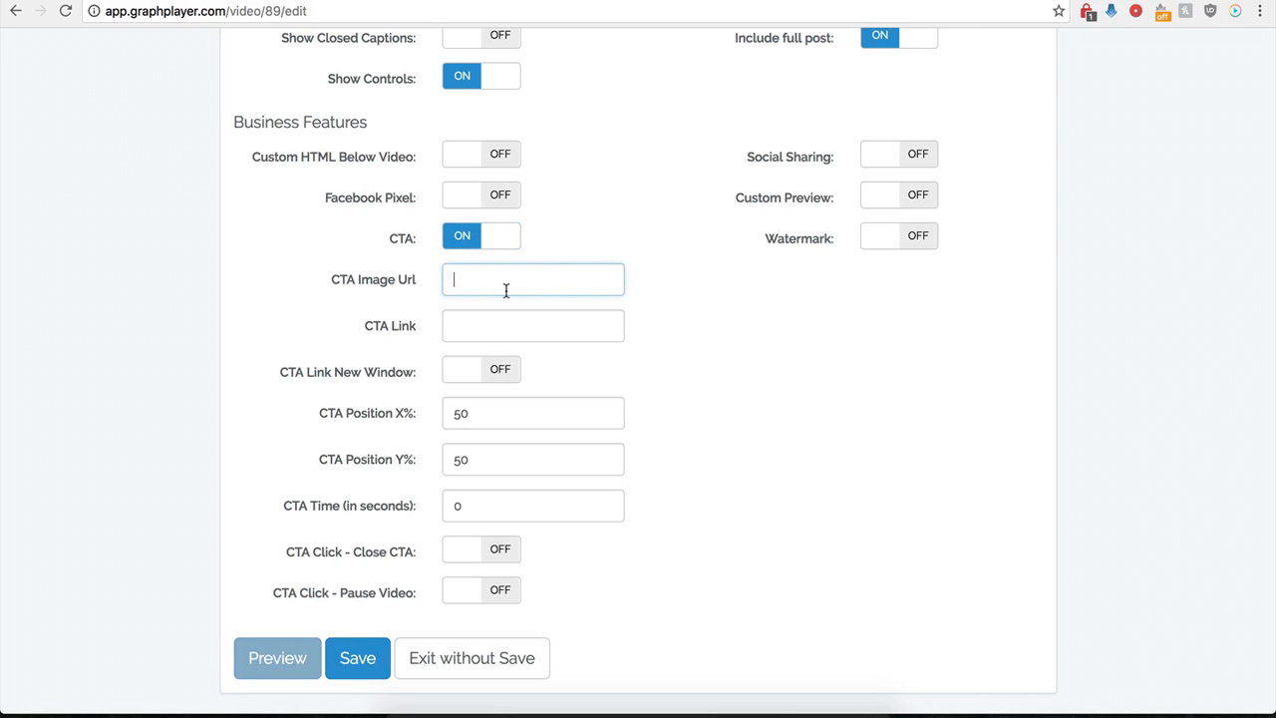
{"action": "key", "text": "super+v"}
{"action": "left_click", "coordinate": [466, 330]}
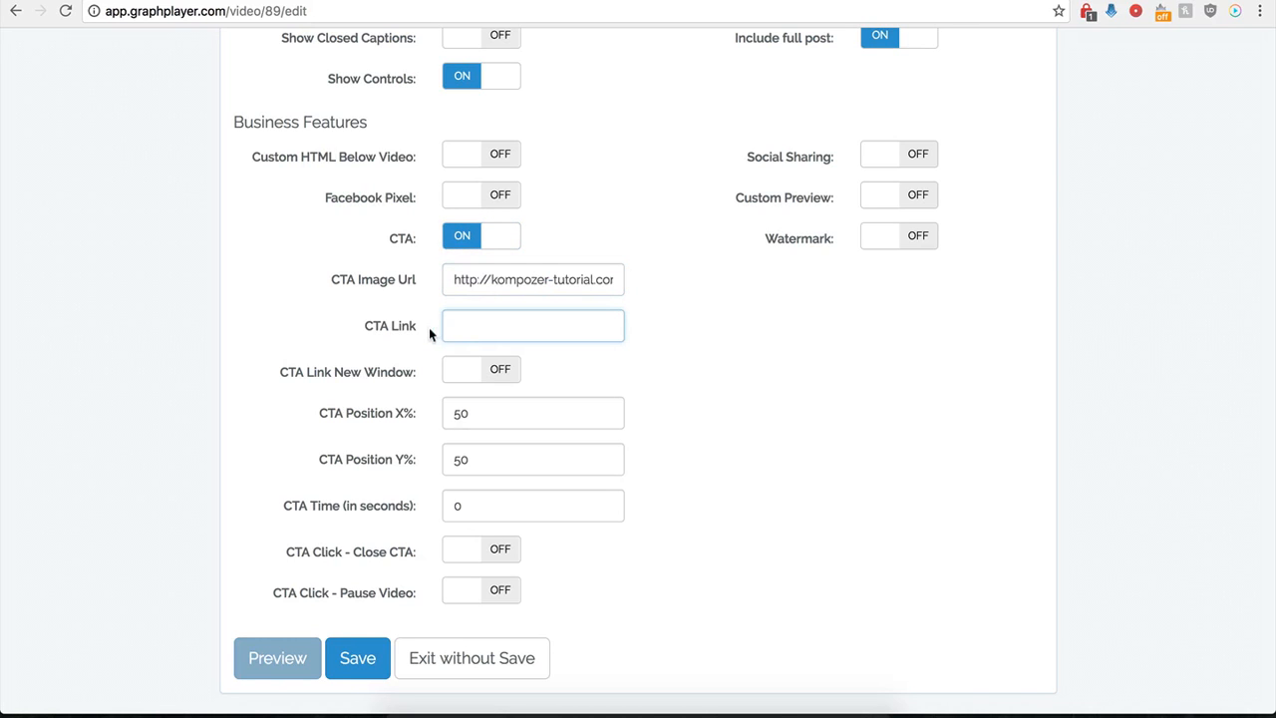
{"action": "left_click", "coordinate": [473, 328]}
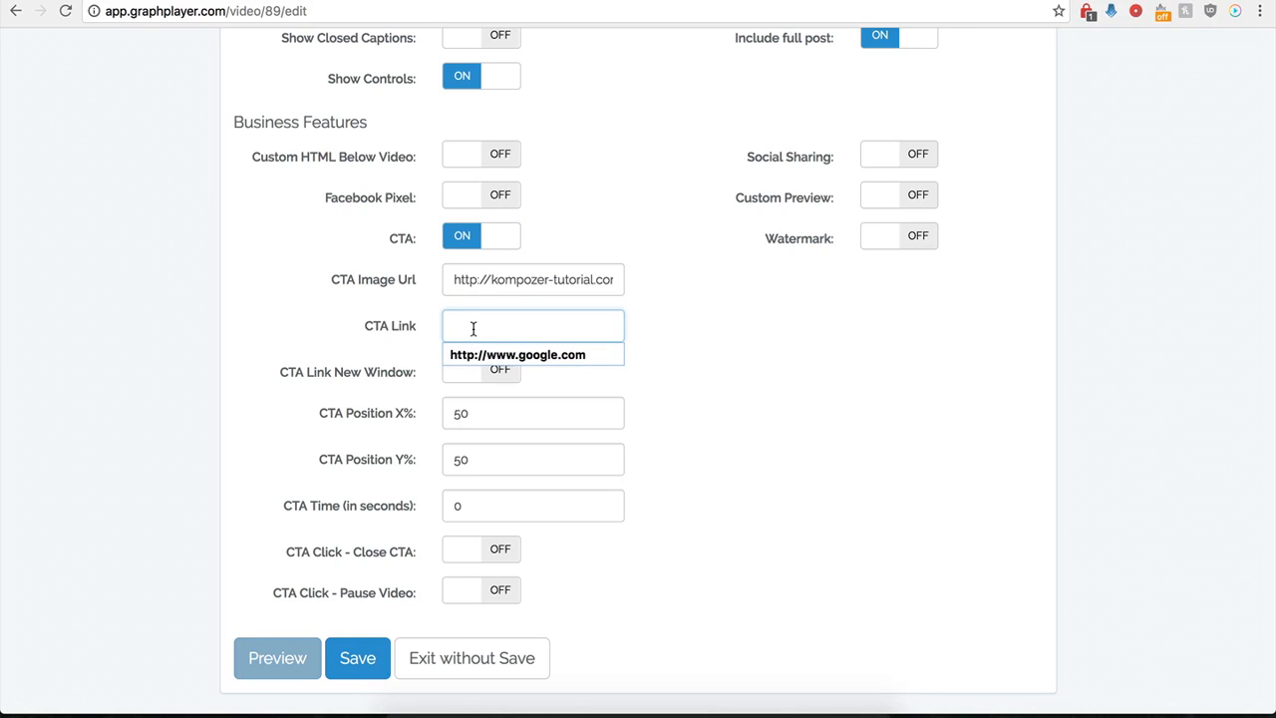
{"action": "left_click", "coordinate": [485, 356]}
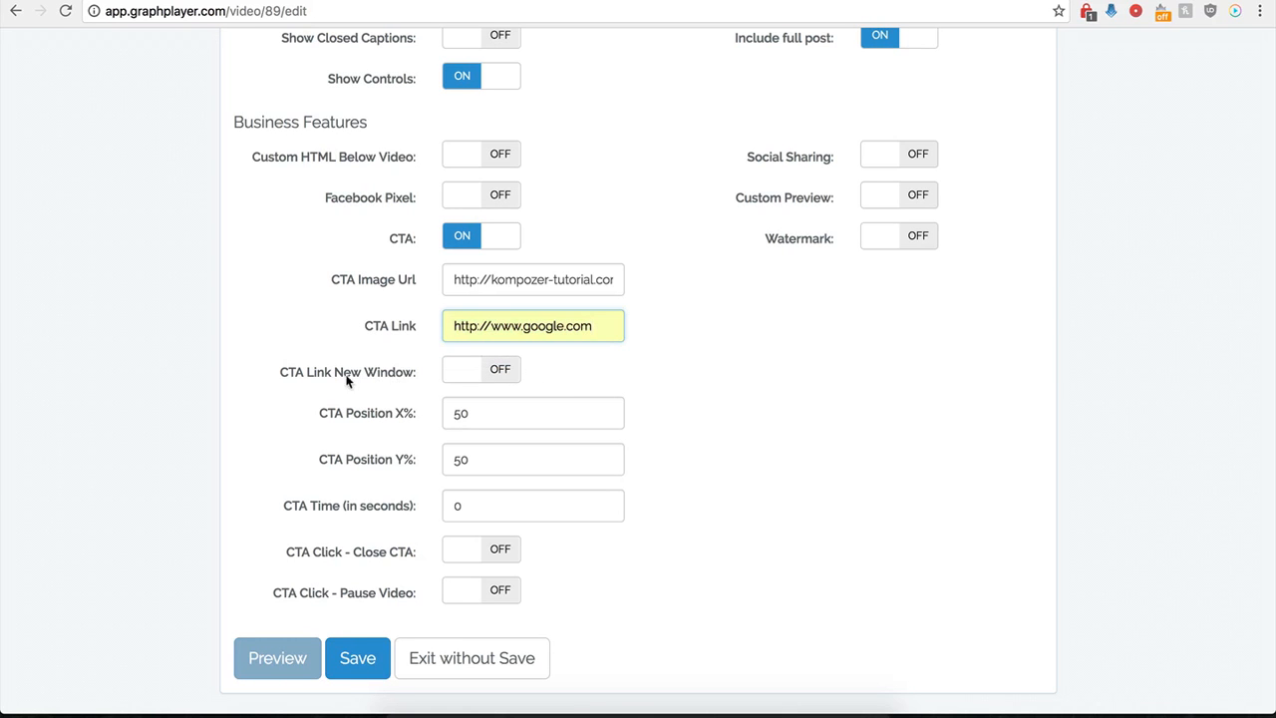
{"action": "left_click", "coordinate": [492, 369]}
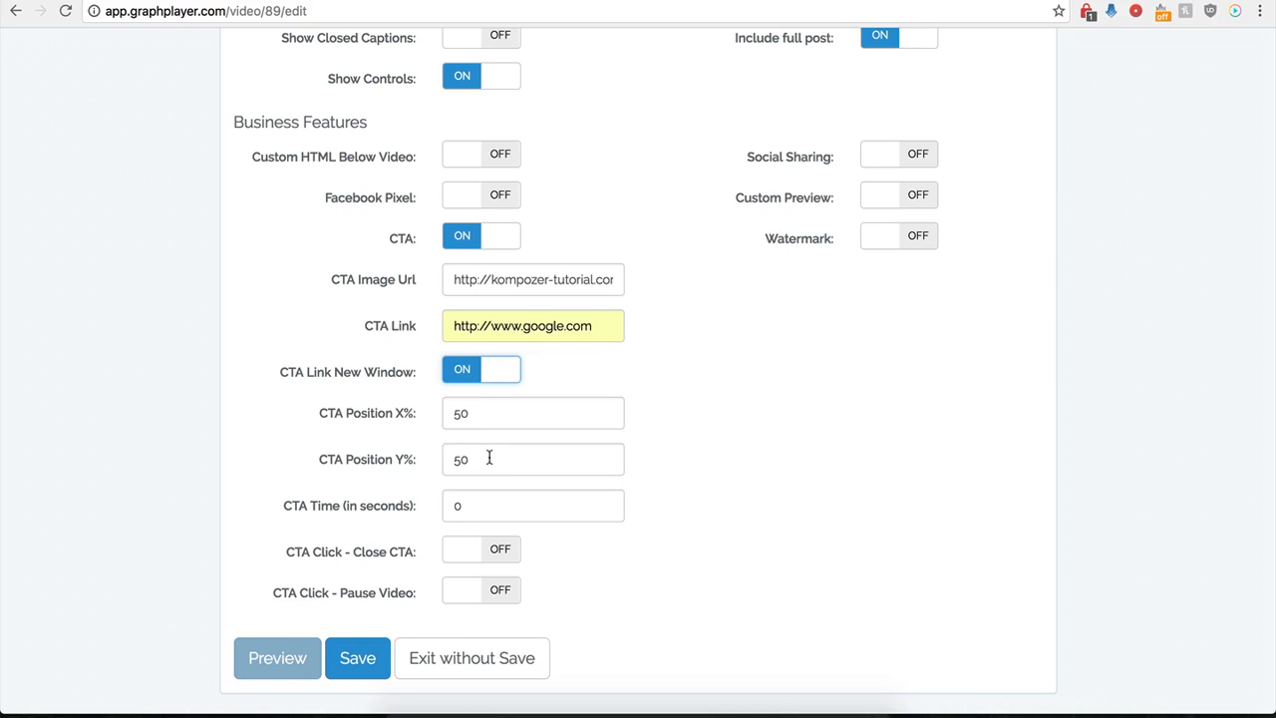
Step: Try a CTA time of 120 seconds, and set it back to 0 seconds
{"action": "left_click", "coordinate": [466, 506]}
{"action": "left_click_drag", "start_coordinate": [464, 506], "coordinate": [446, 510]}
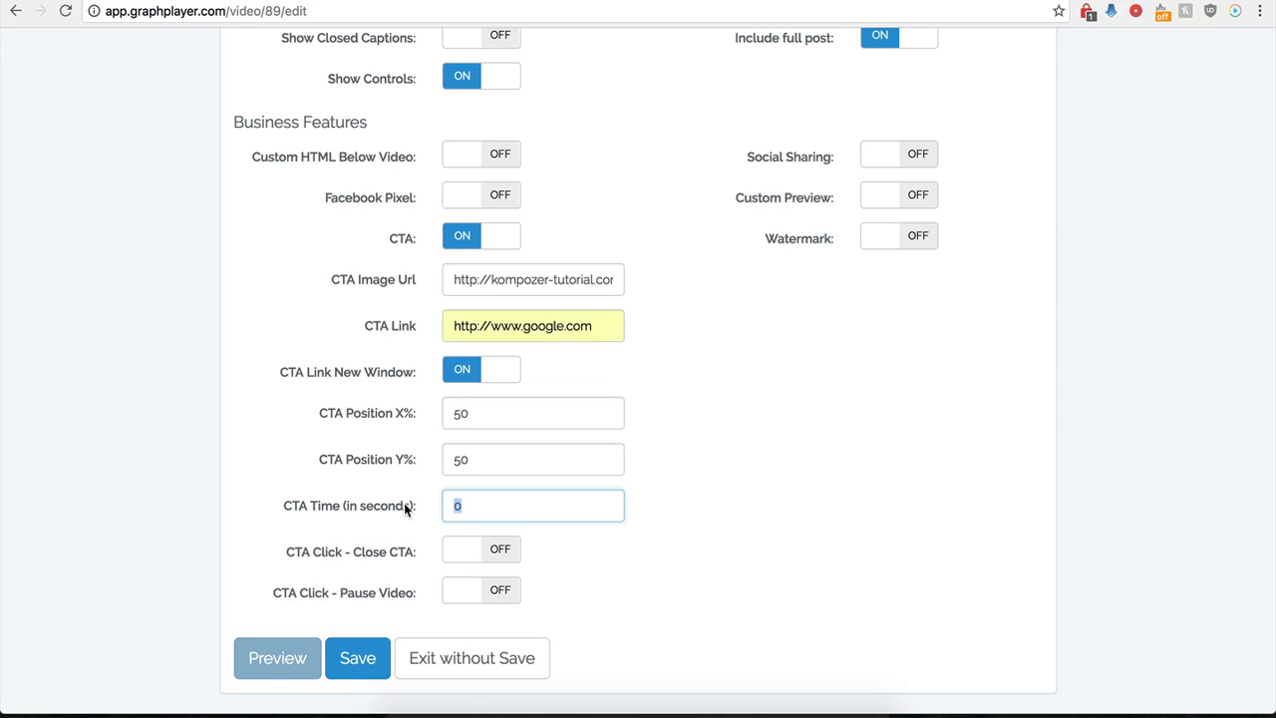
{"action": "type", "text": "120"}
{"action": "key", "text": "BackSpace"}
{"action": "key", "text": "BackSpace"}
{"action": "key", "text": "BackSpace"}
{"action": "type", "text": "0"}
{"action": "left_click", "coordinate": [532, 588]}
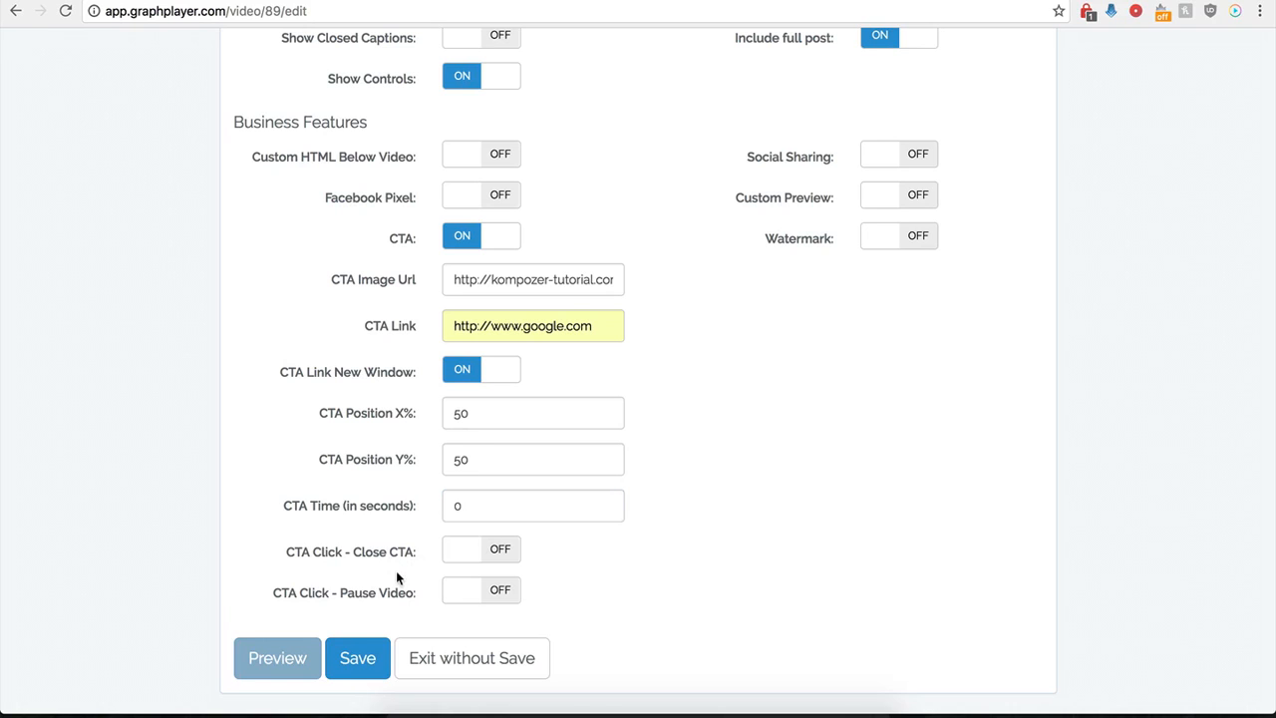
Step: Turn on closing the CTA when it is clicked and save the player
{"action": "left_click", "coordinate": [500, 551]}
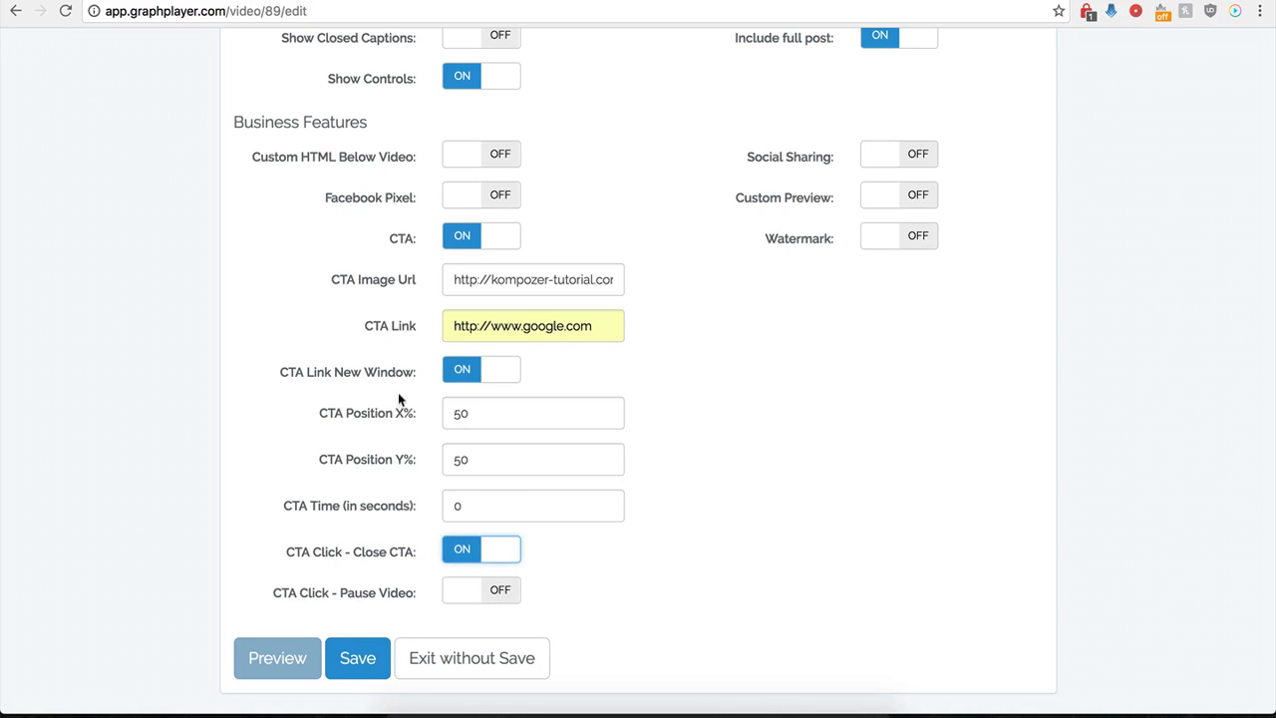
{"action": "left_click", "coordinate": [340, 679]}
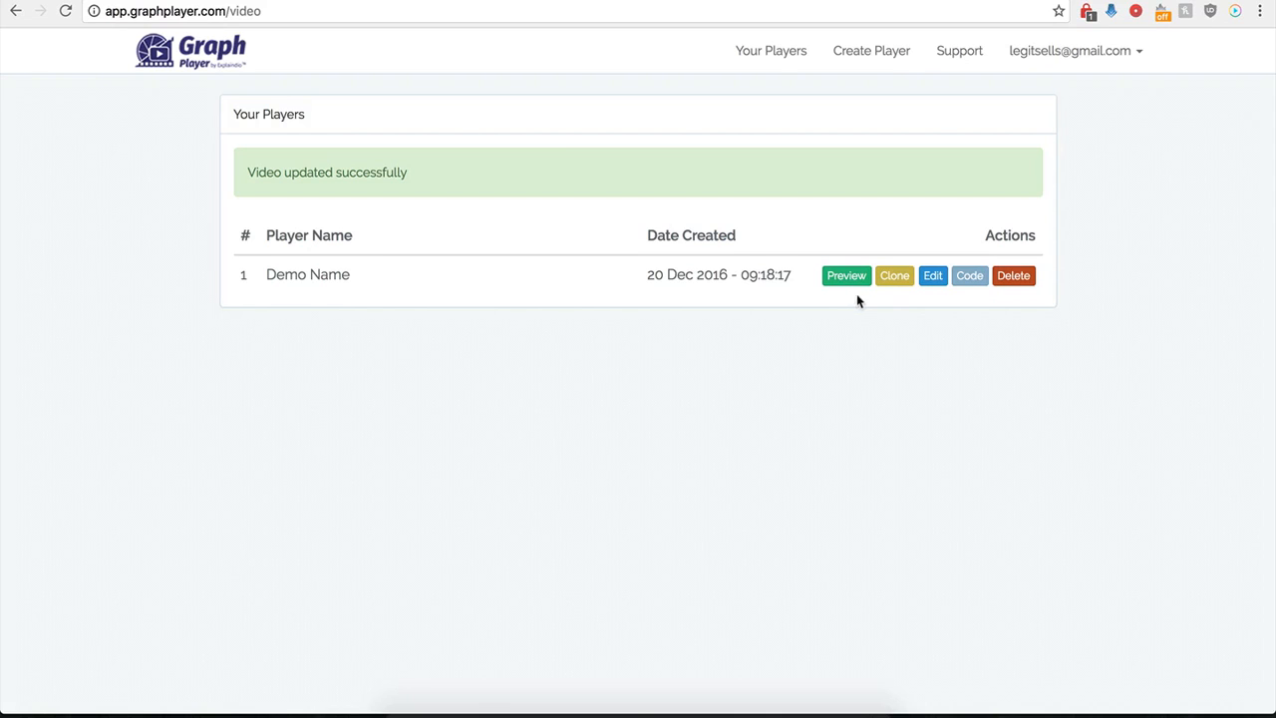
Step: Reopen the Demo Name player for editing, set the CTA's X position to 0%, and save the player
{"action": "left_click", "coordinate": [930, 277]}
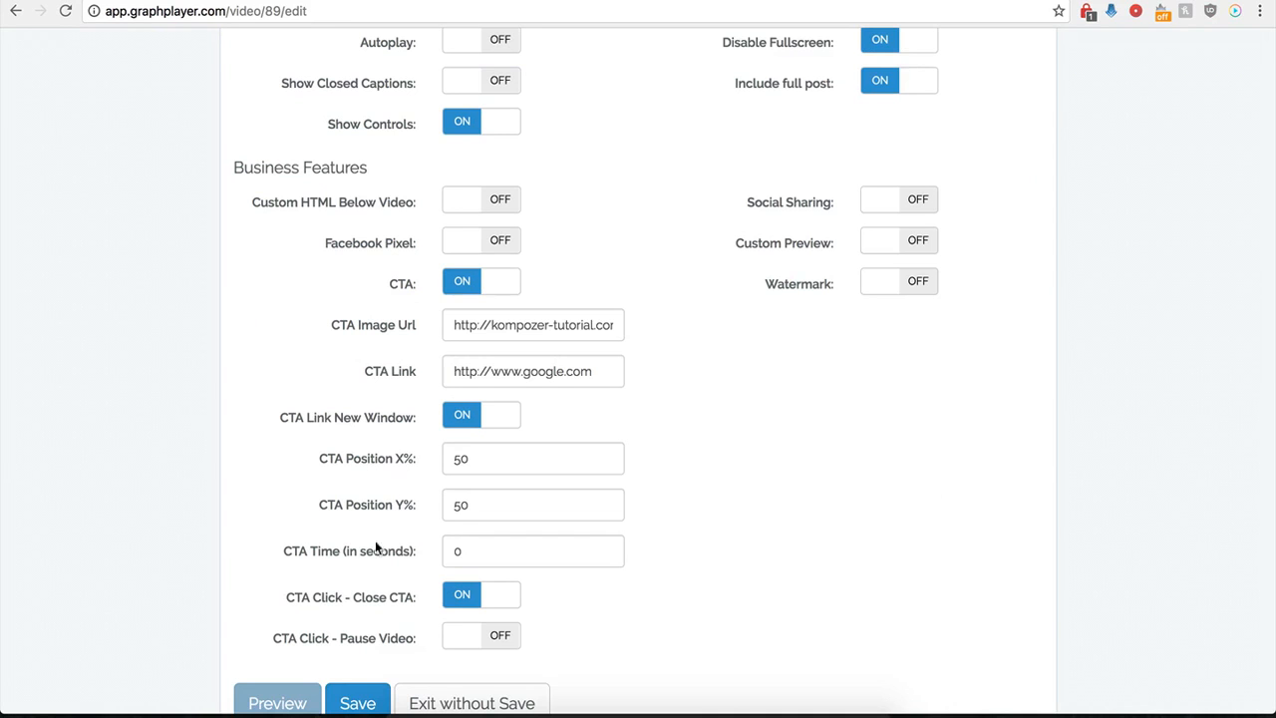
{"action": "scroll", "coordinate": [407, 515], "scroll_direction": "down", "scroll_amount": 1}
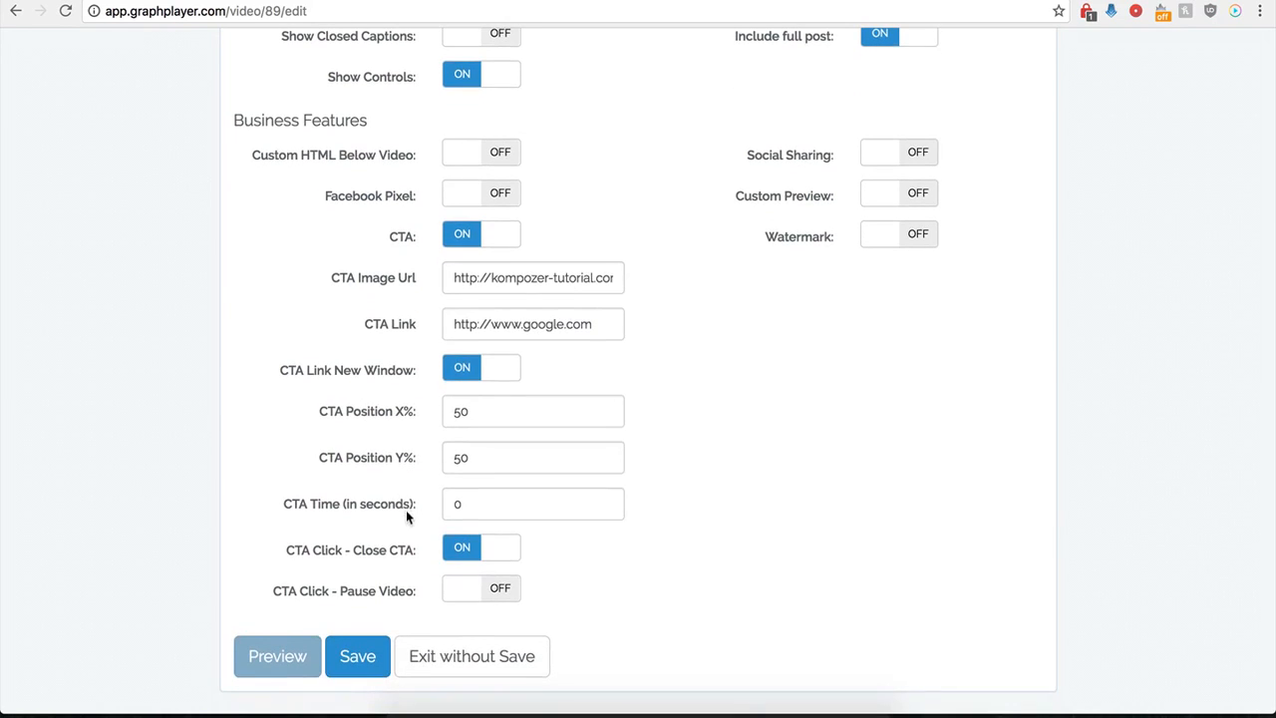
{"action": "left_click", "coordinate": [481, 422]}
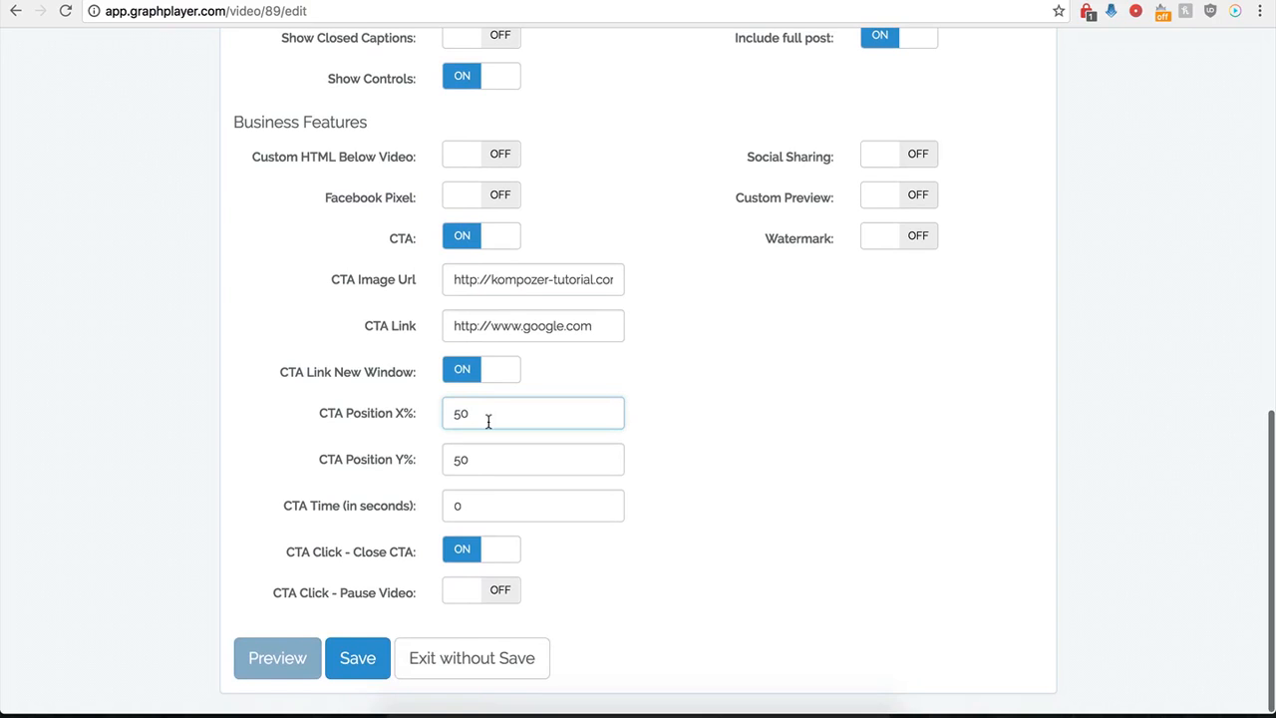
{"action": "key", "text": "BackSpace"}
{"action": "key", "text": "BackSpace"}
{"action": "type", "text": "0"}
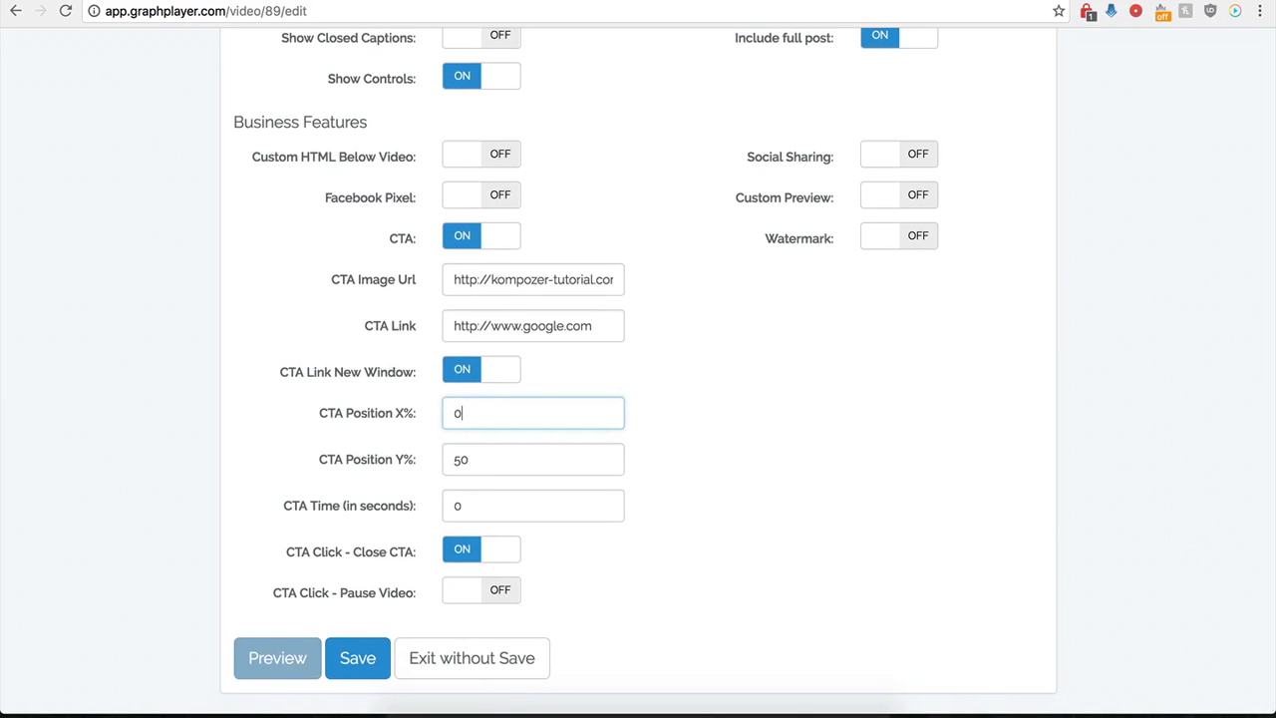
{"action": "left_click", "coordinate": [356, 662]}
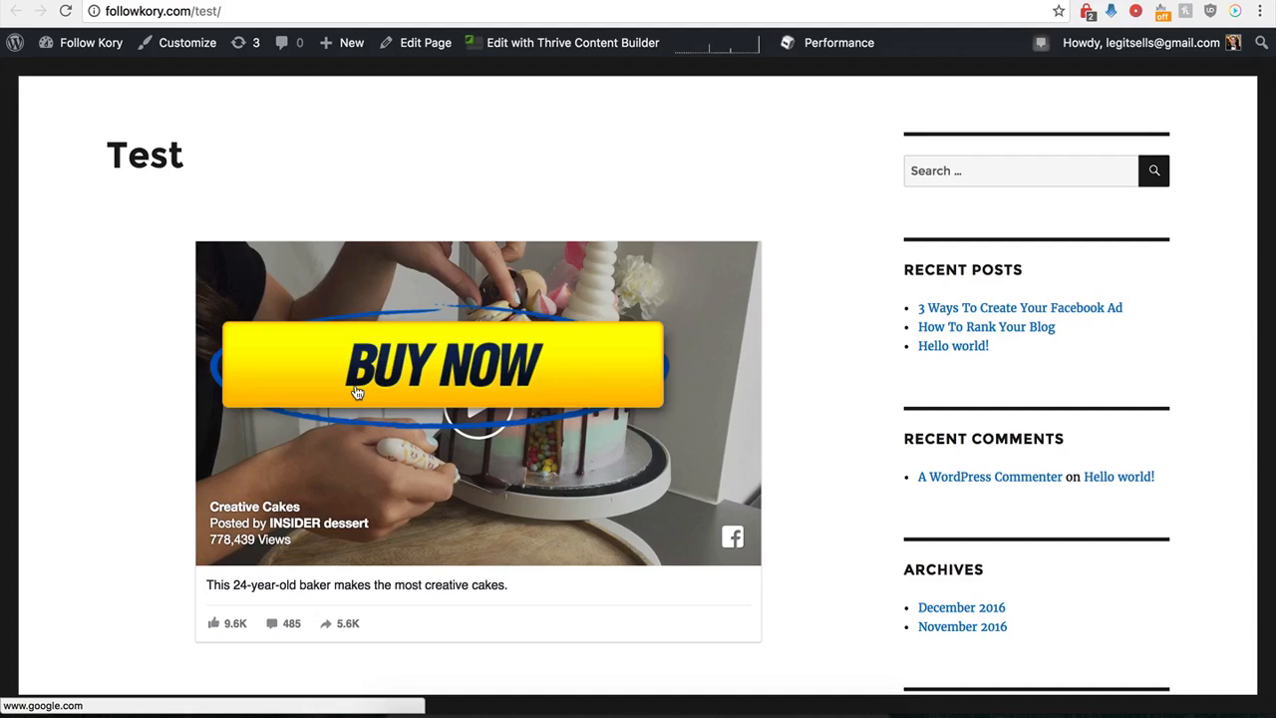
Step: Test the Buy Now CTA shown over the embedded video on the published Test page
{"action": "left_click", "coordinate": [454, 369]}
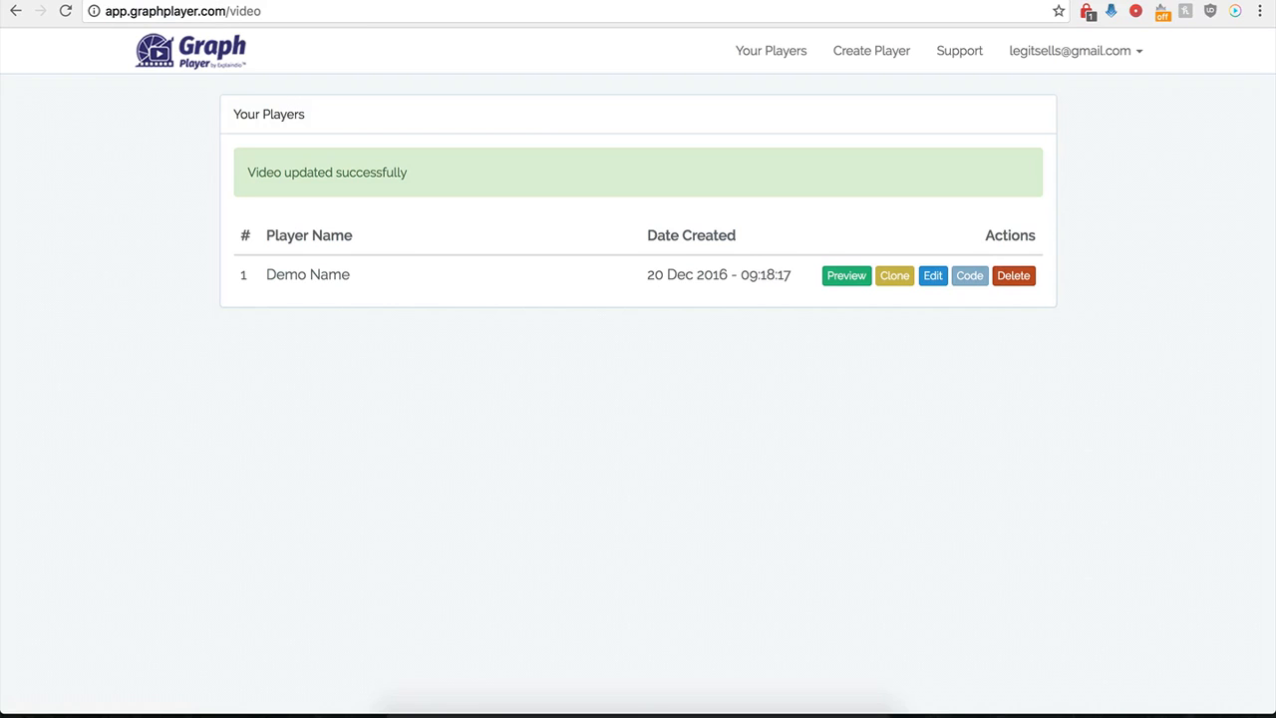
Step: Reopen the Demo Name player for editing and turn off the CTA business feature
{"action": "left_click", "coordinate": [933, 275]}
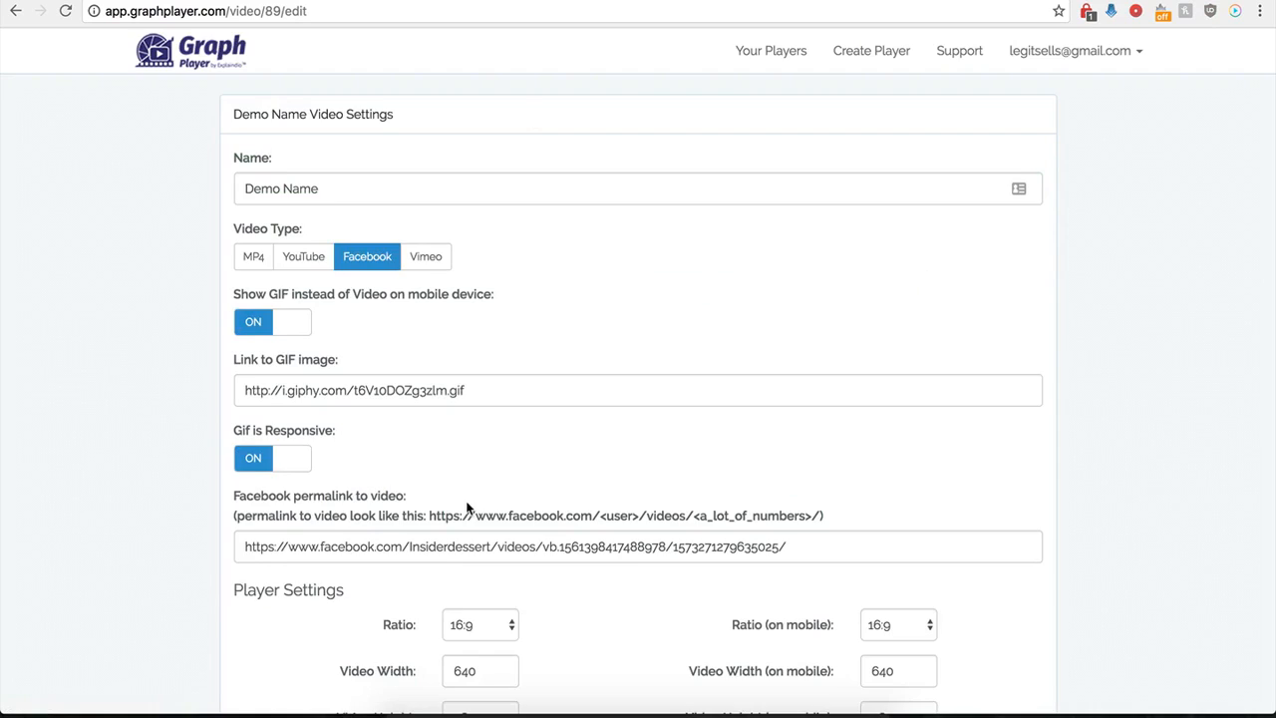
{"action": "scroll", "coordinate": [469, 458], "scroll_direction": "down", "scroll_amount": 10}
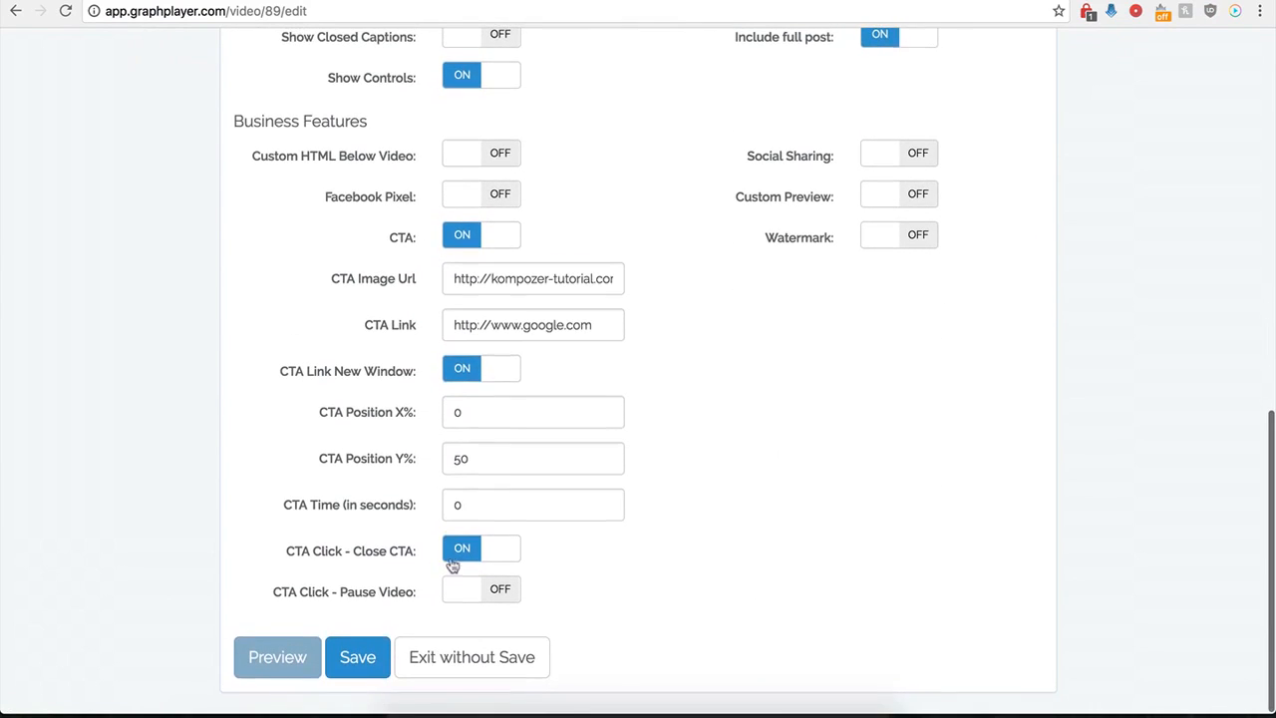
{"action": "left_click", "coordinate": [462, 236]}
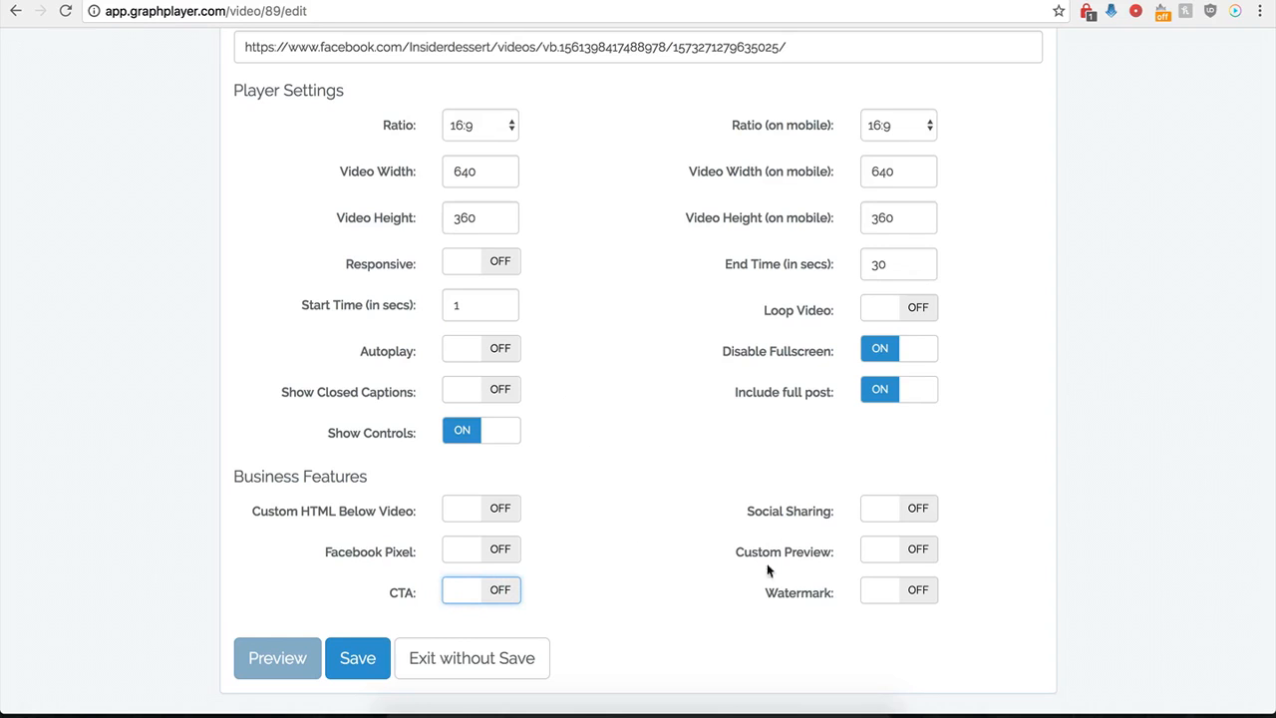
{"action": "left_click", "coordinate": [902, 511]}
{"action": "scroll", "coordinate": [706, 556], "scroll_direction": "down", "scroll_amount": 1}
{"action": "scroll", "coordinate": [707, 553], "scroll_direction": "down", "scroll_amount": 4}
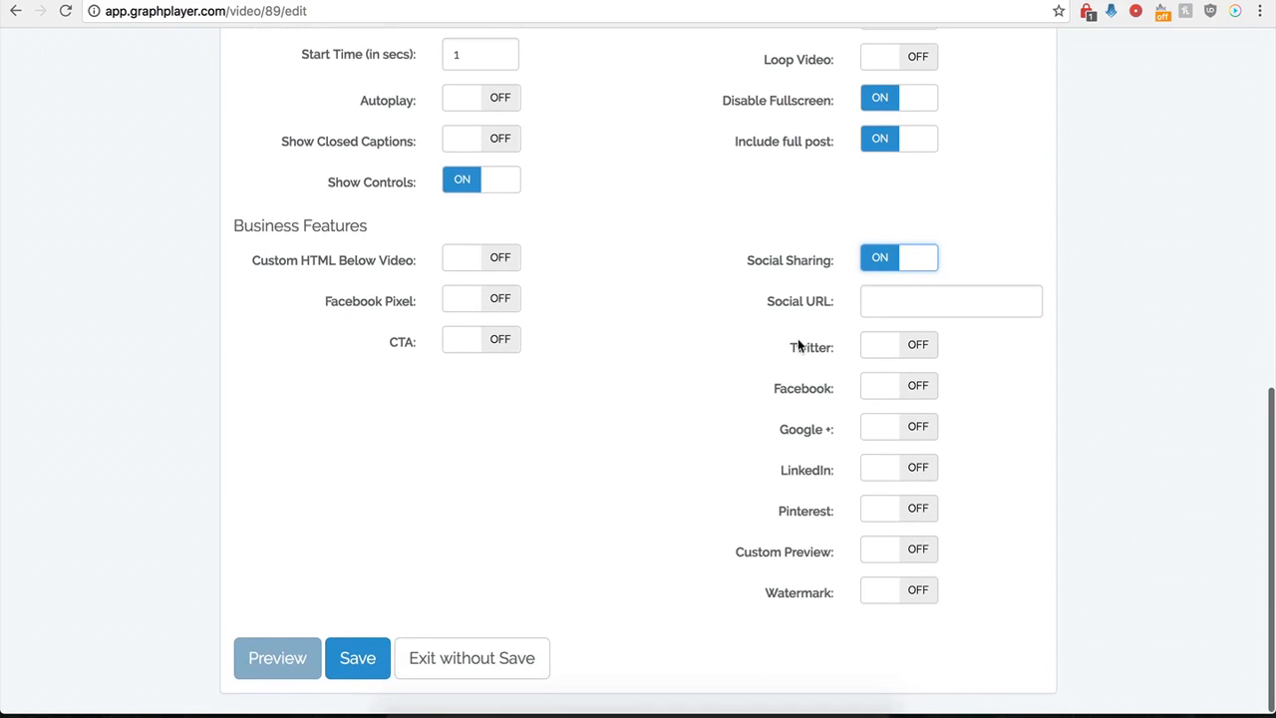
{"action": "left_click", "coordinate": [878, 300]}
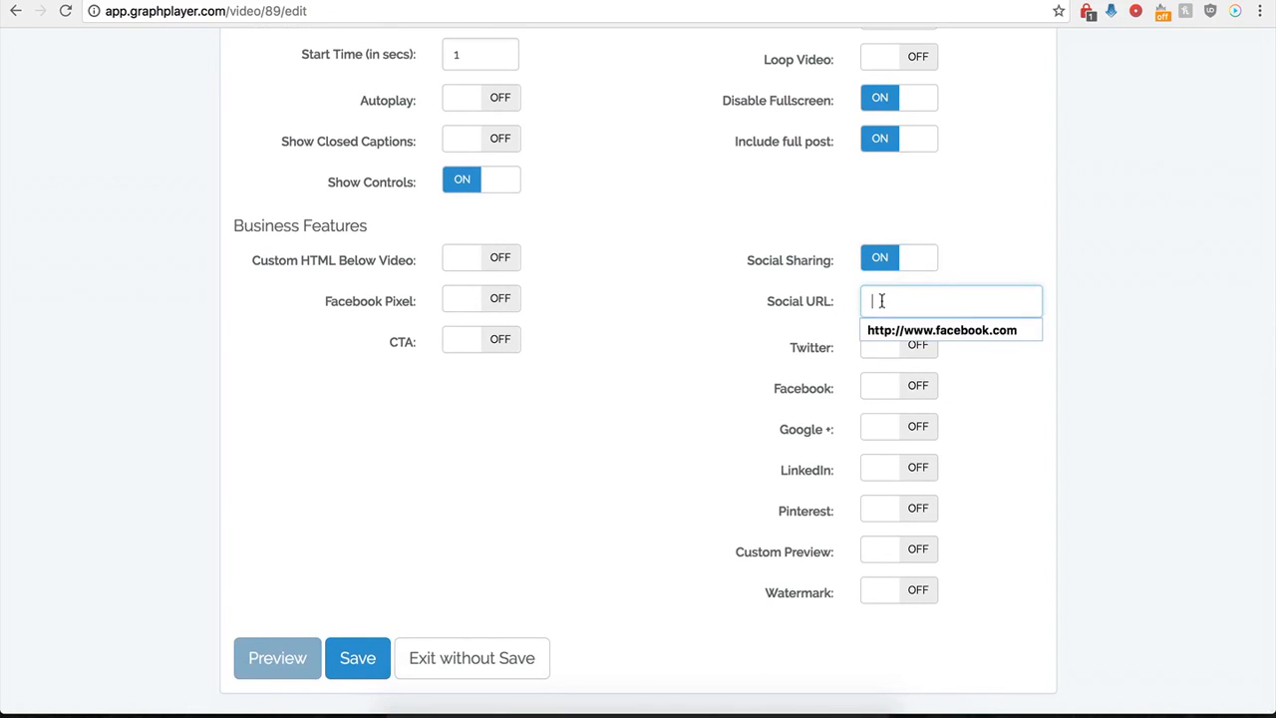
{"action": "left_click", "coordinate": [877, 329]}
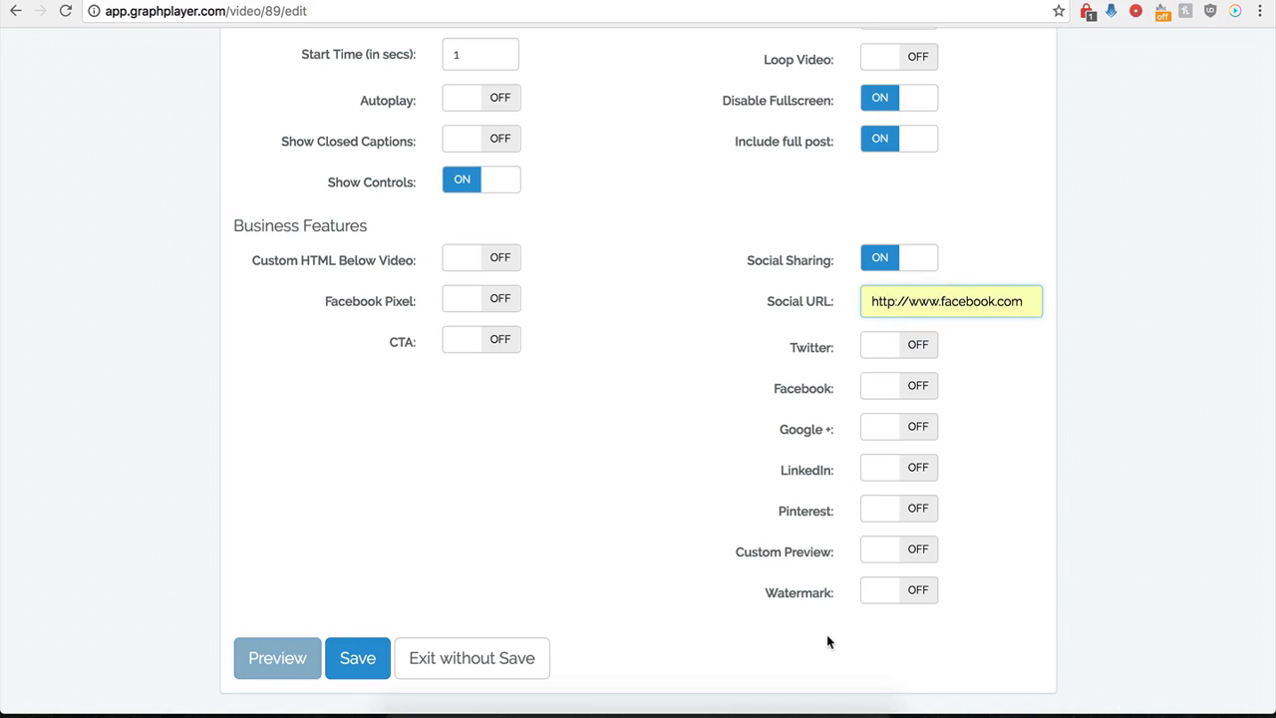
Step: Turn on Twitter sharing with the handle "testing" and the text "twitter"
{"action": "left_click", "coordinate": [911, 345]}
{"action": "left_click", "coordinate": [893, 419]}
{"action": "left_click", "coordinate": [891, 441]}
{"action": "left_click", "coordinate": [894, 458]}
{"action": "scroll", "coordinate": [812, 448], "scroll_direction": "down", "scroll_amount": 1}
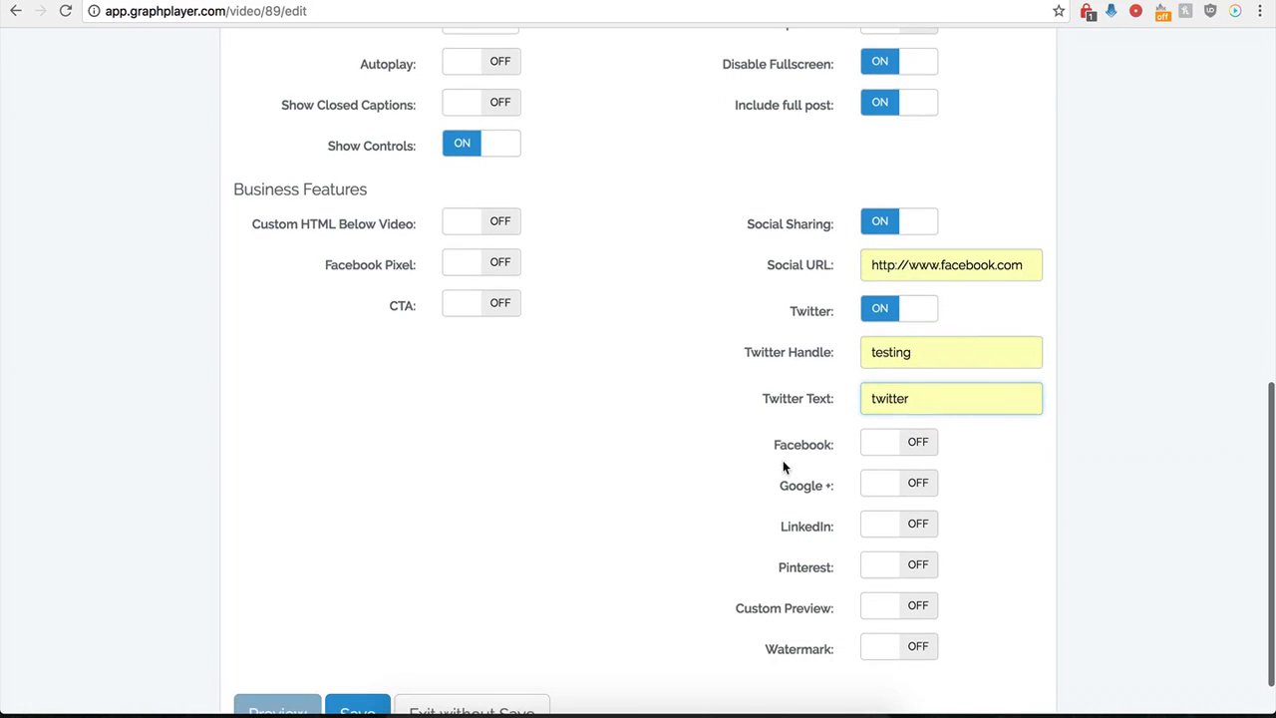
Step: Turn on Facebook, Google + and LinkedIn sharing and save the player
{"action": "left_click", "coordinate": [918, 451]}
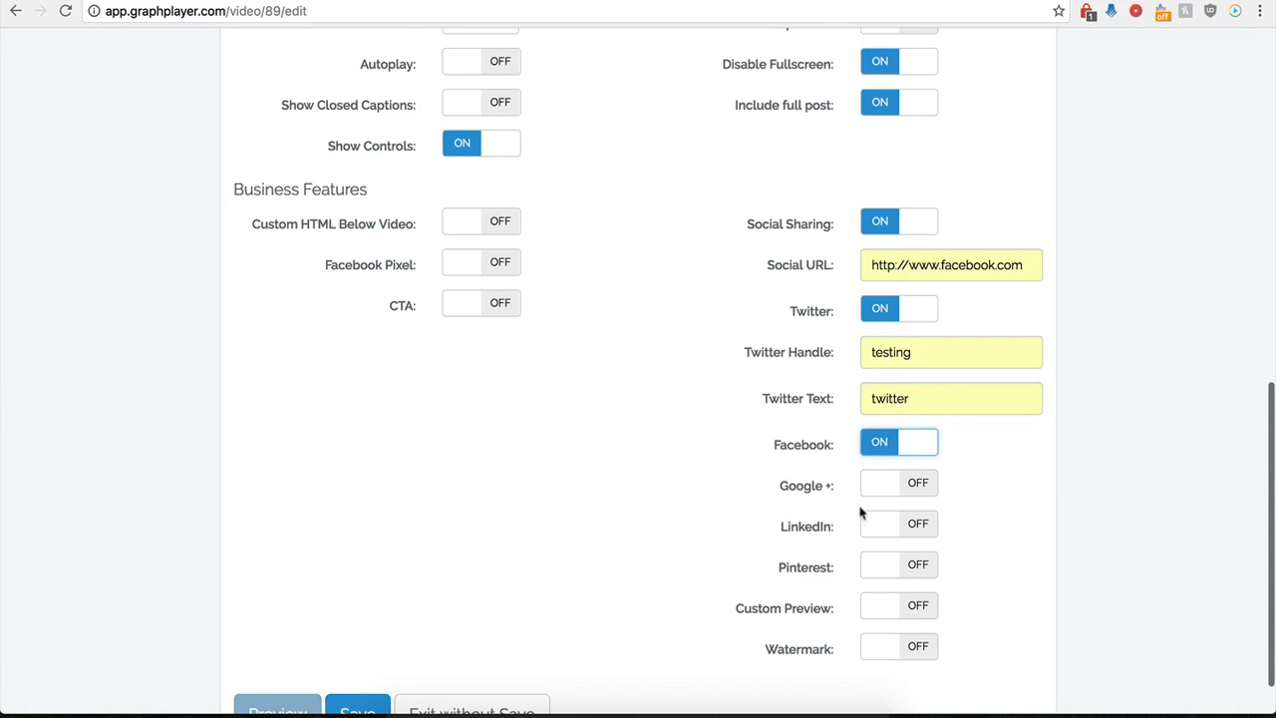
{"action": "left_click", "coordinate": [913, 484]}
{"action": "left_click", "coordinate": [913, 526]}
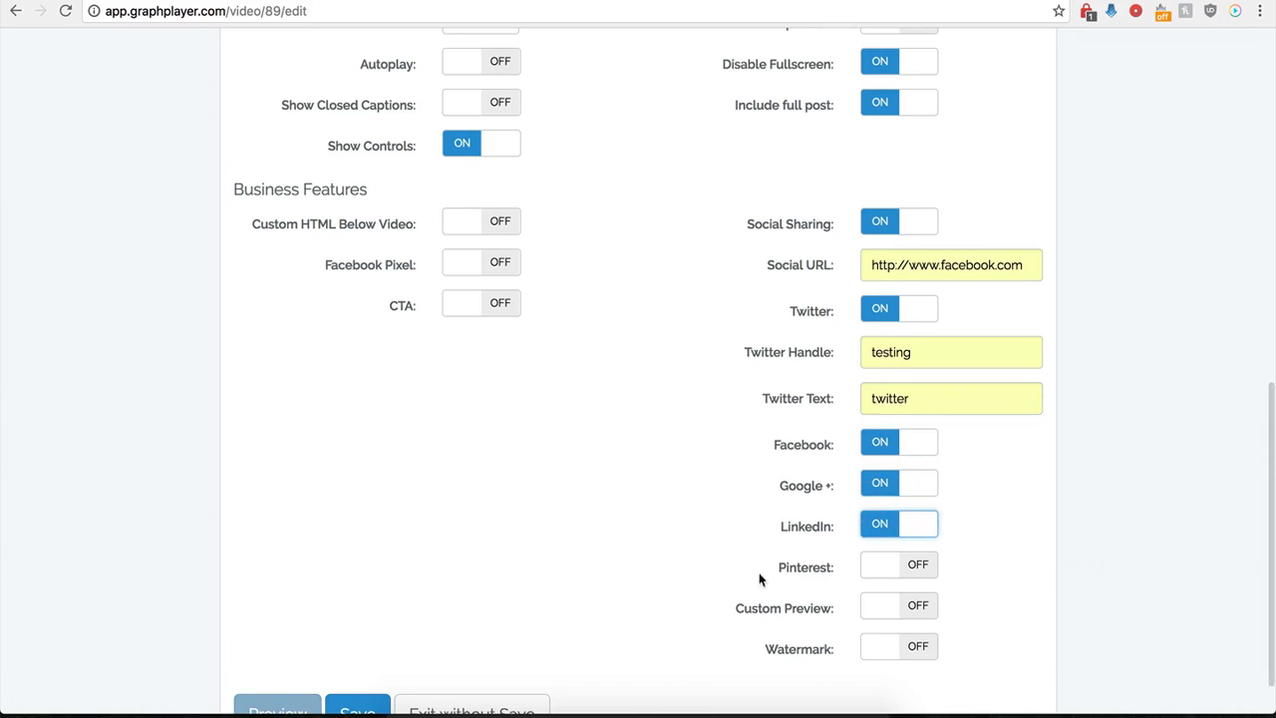
{"action": "scroll", "coordinate": [859, 507], "scroll_direction": "down", "scroll_amount": 2}
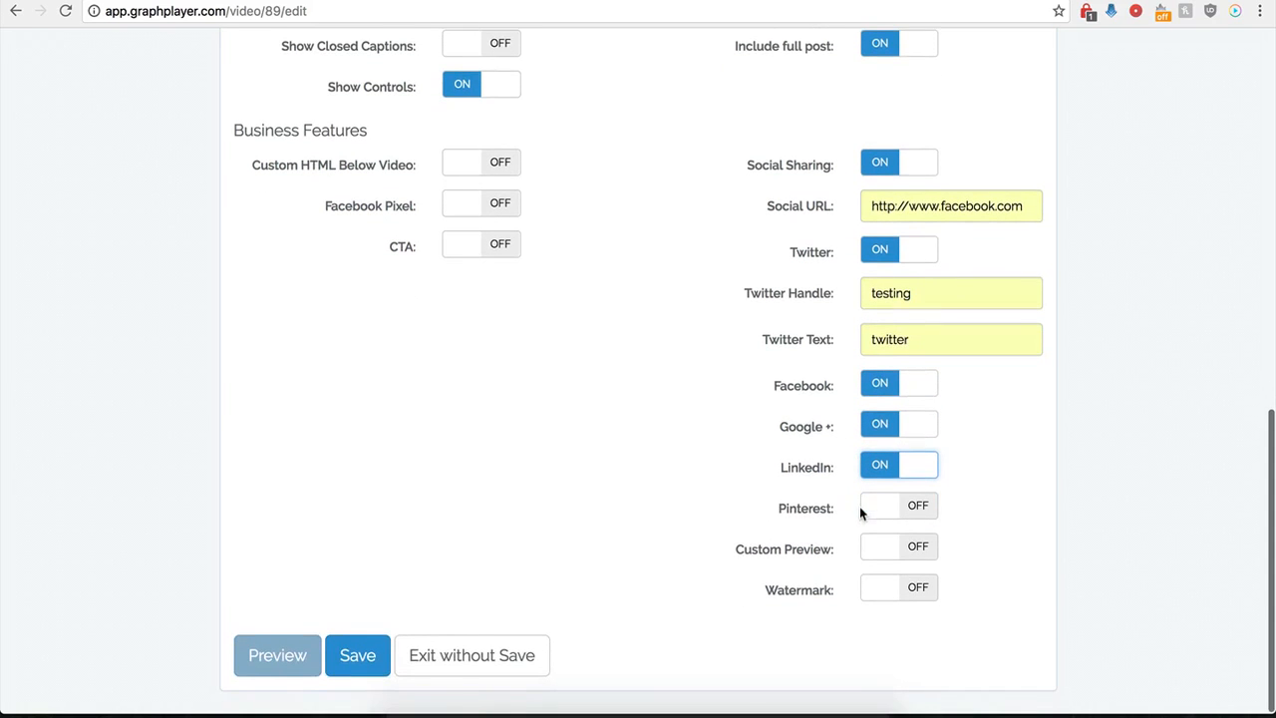
{"action": "left_click", "coordinate": [364, 665]}
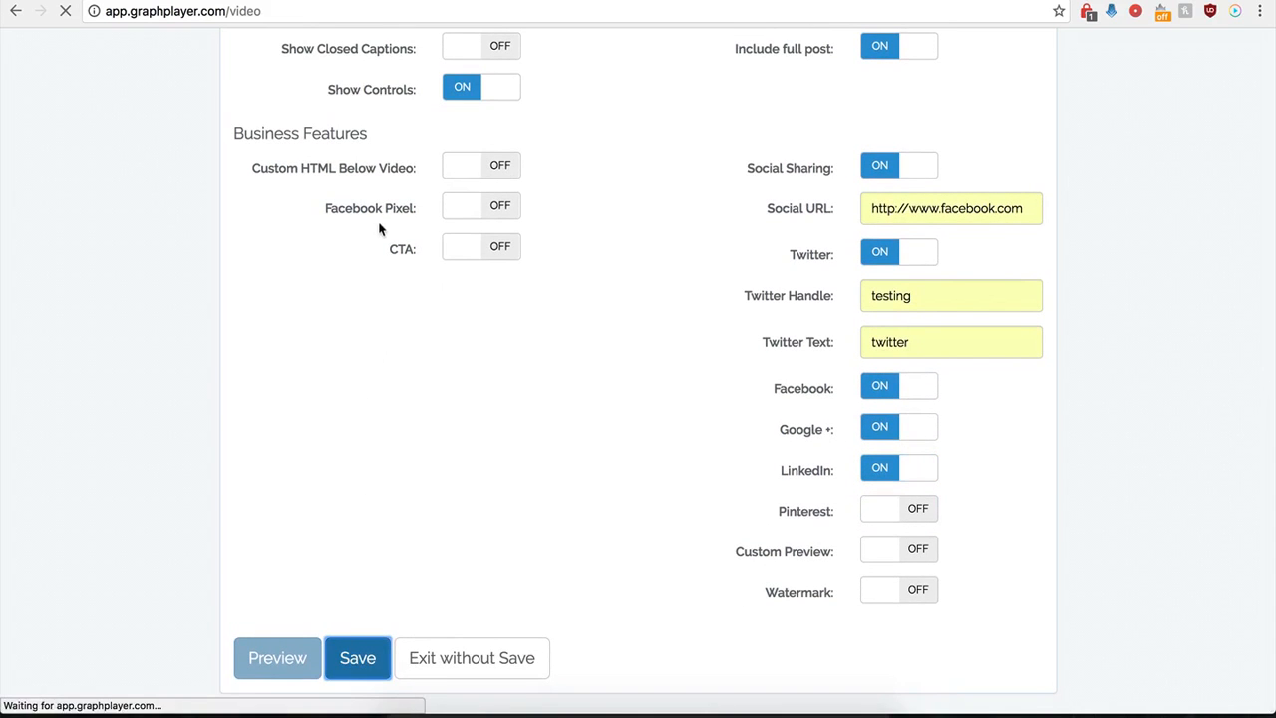
Step: Switch to the WordPress Test page and reload it to check the social sharing buttons below the video
{"action": "left_click", "coordinate": [139, 1]}
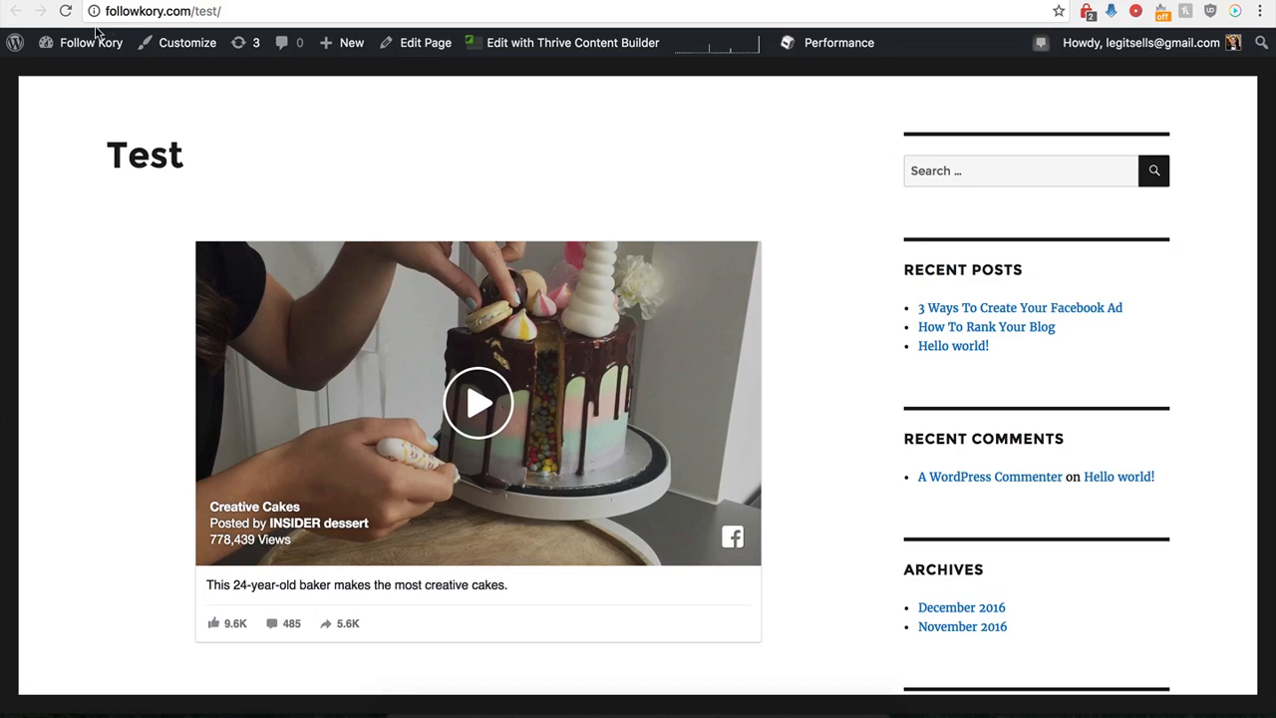
{"action": "left_click", "coordinate": [66, 12]}
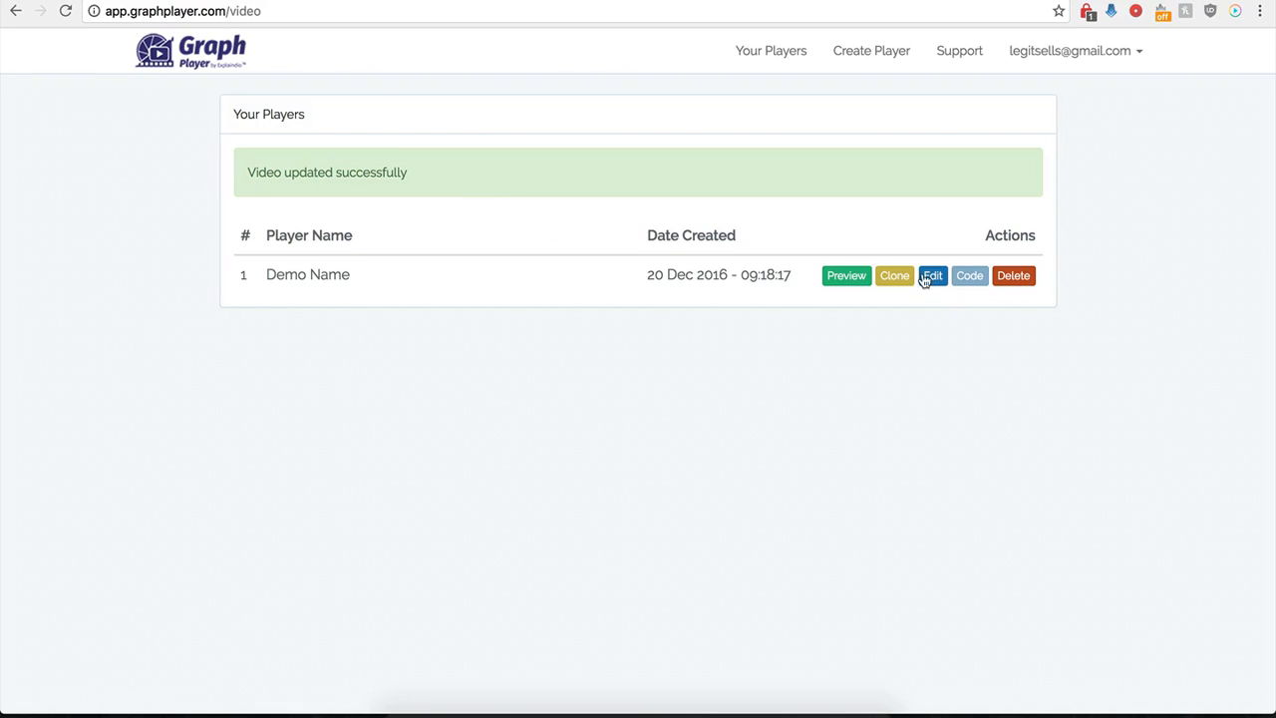
Step: Reopen the Demo Name player for editing and turn off the Social Sharing business feature
{"action": "left_click", "coordinate": [927, 281]}
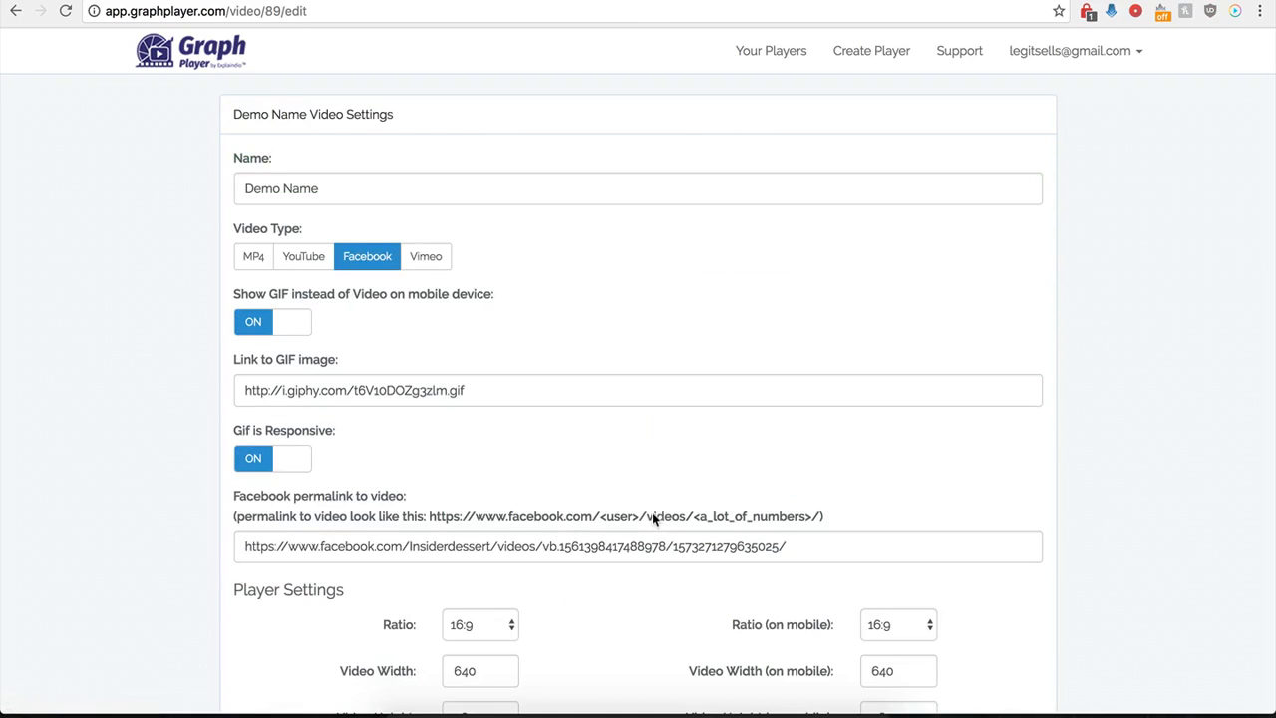
{"action": "scroll", "coordinate": [717, 570], "scroll_direction": "down", "scroll_amount": 10}
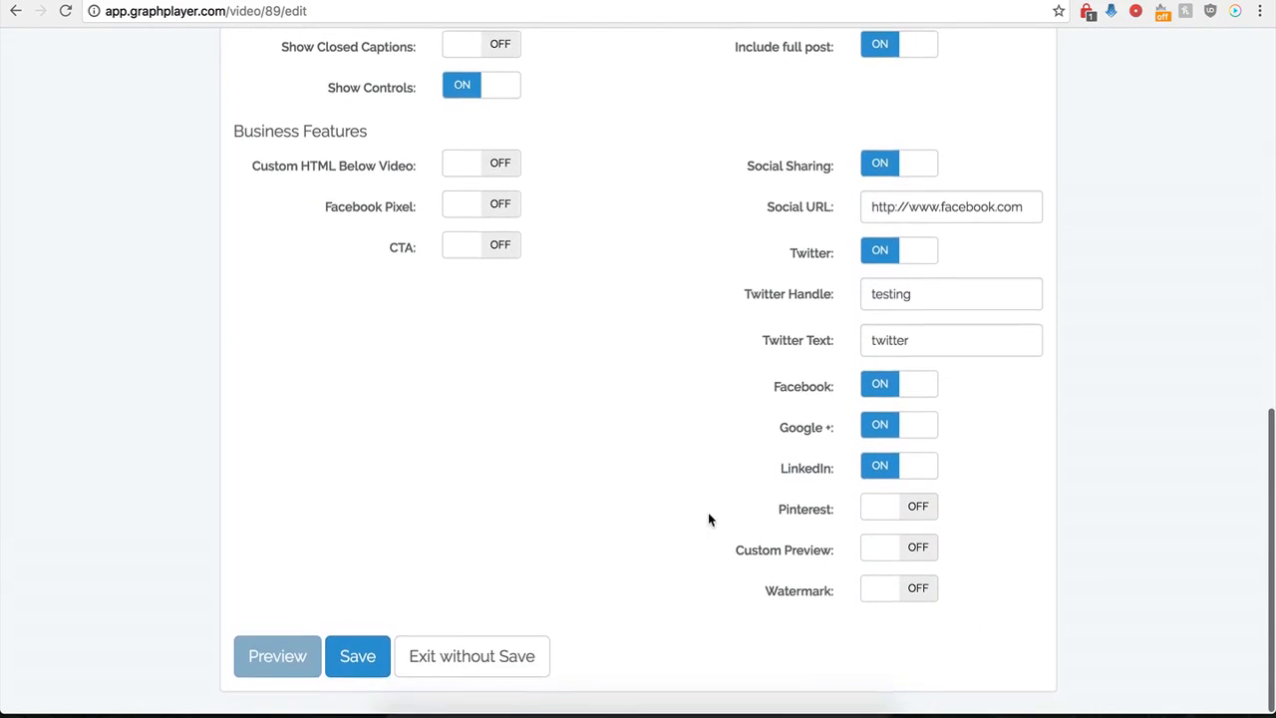
{"action": "left_click", "coordinate": [877, 170]}
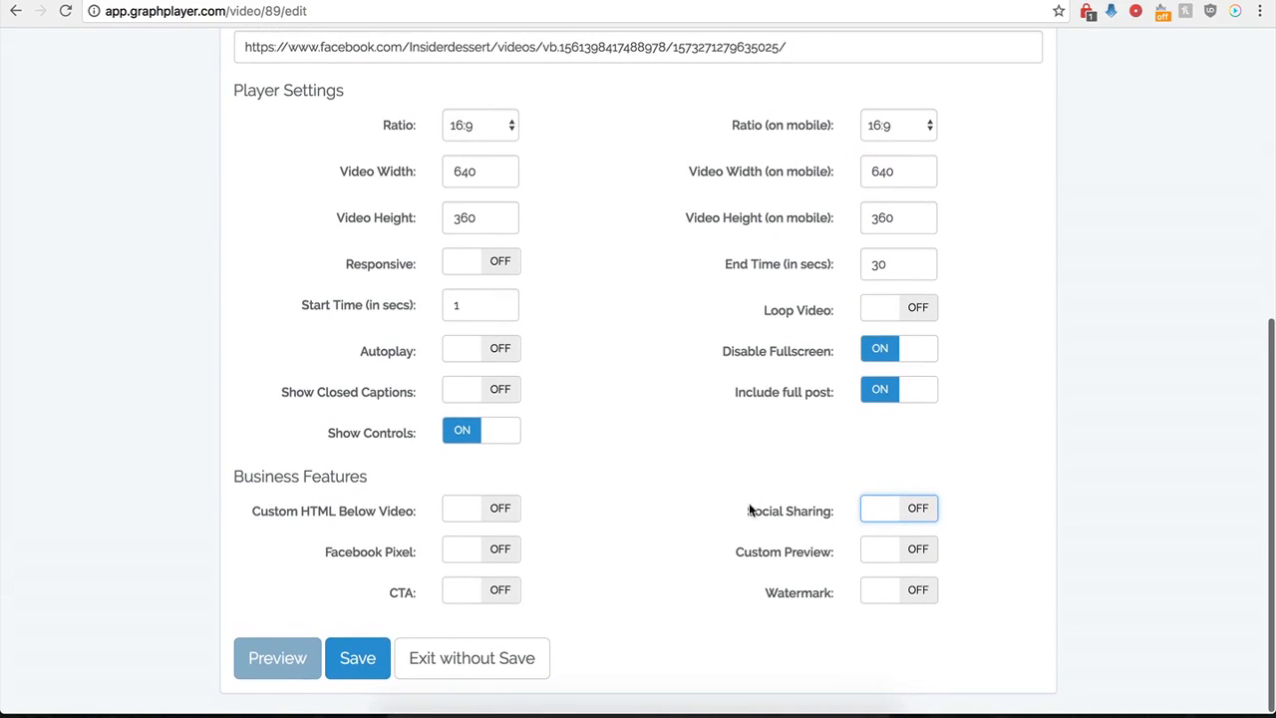
Step: Turn on Custom Preview, paste the hdwpro.com image address as the Preview Image URL and save the player
{"action": "left_click", "coordinate": [916, 551]}
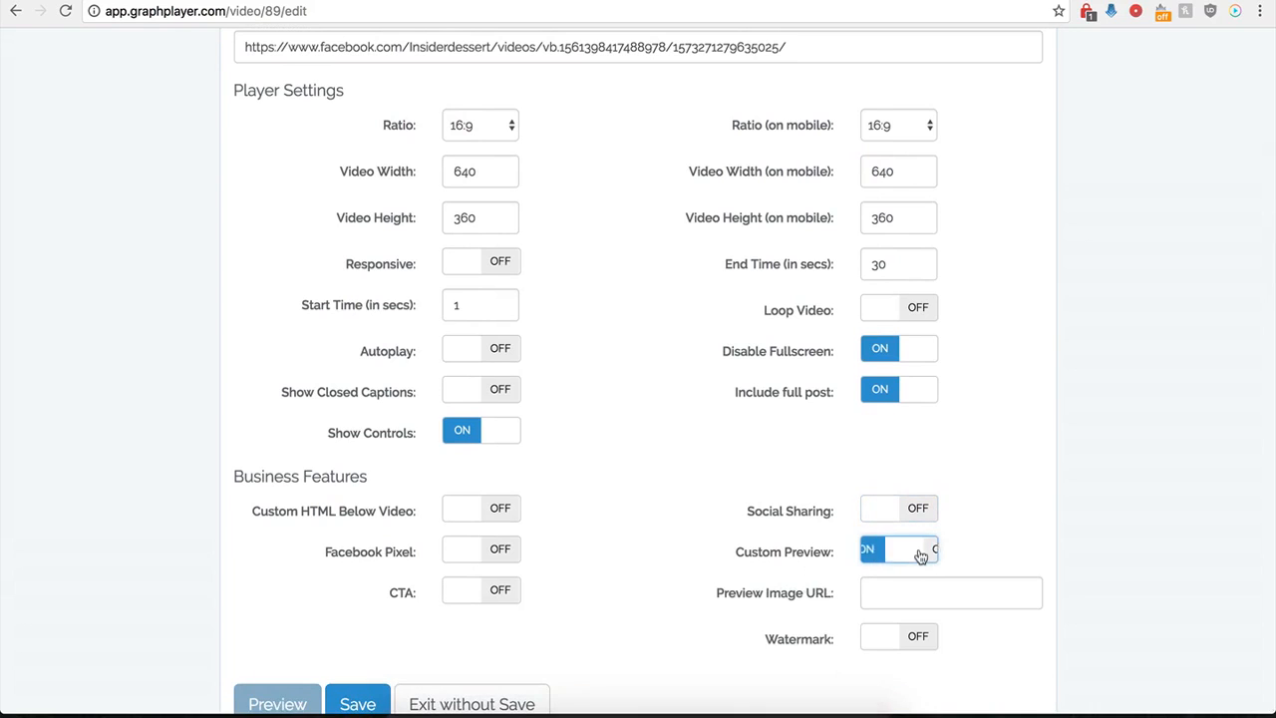
{"action": "left_click", "coordinate": [885, 596]}
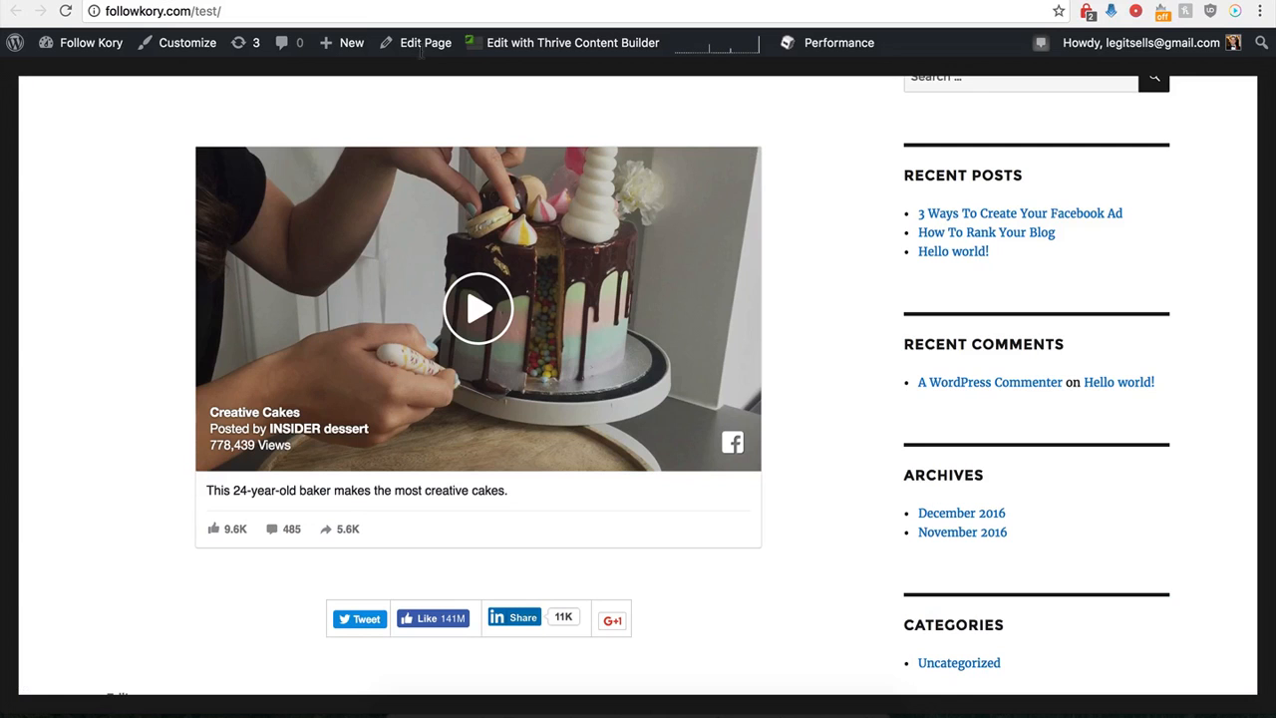
{"action": "scroll", "coordinate": [241, 369], "scroll_direction": "up", "scroll_amount": 1}
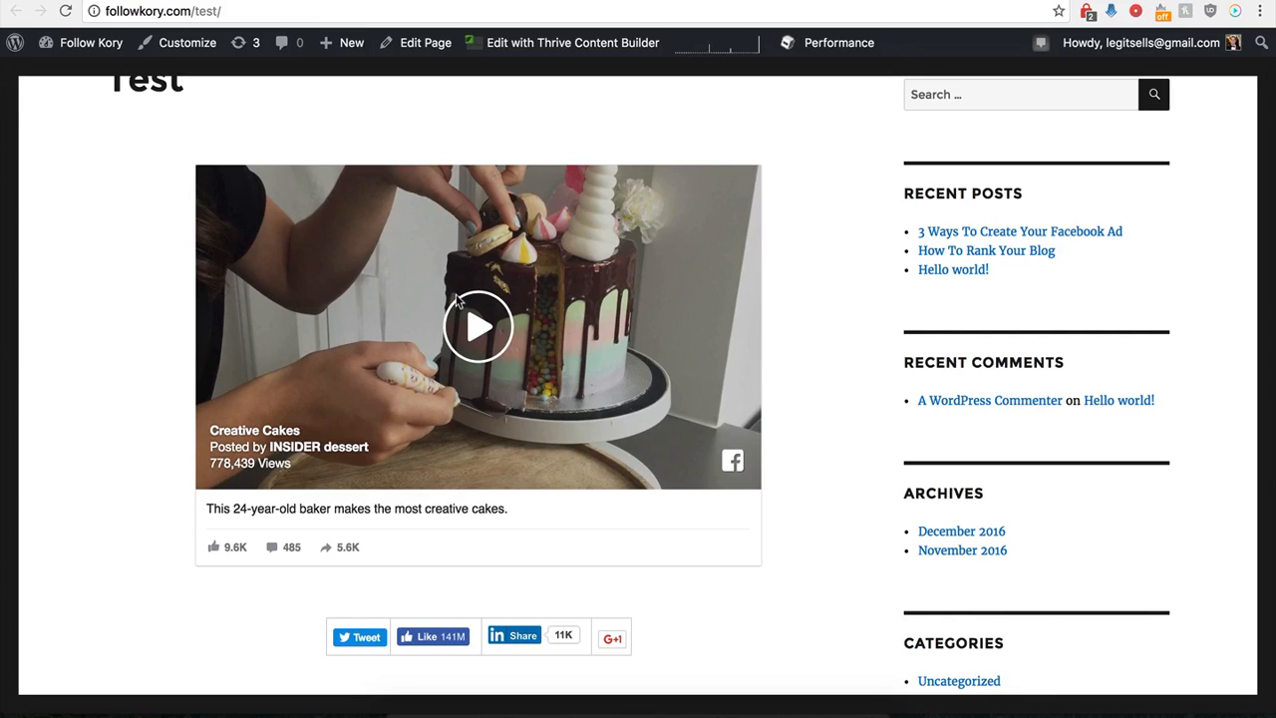
{"action": "scroll", "coordinate": [377, 278], "scroll_direction": "up", "scroll_amount": 1}
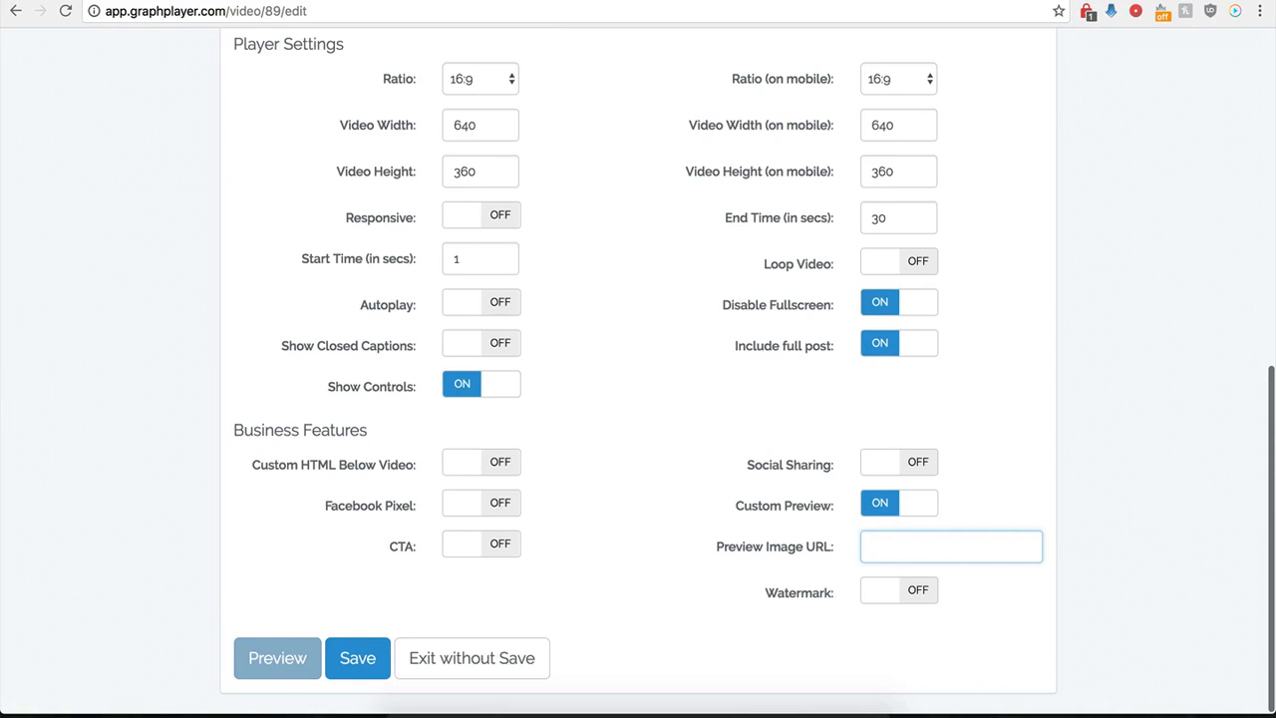
{"action": "left_click", "coordinate": [889, 545]}
{"action": "key", "text": "ctrl+v"}
{"action": "left_click", "coordinate": [755, 543]}
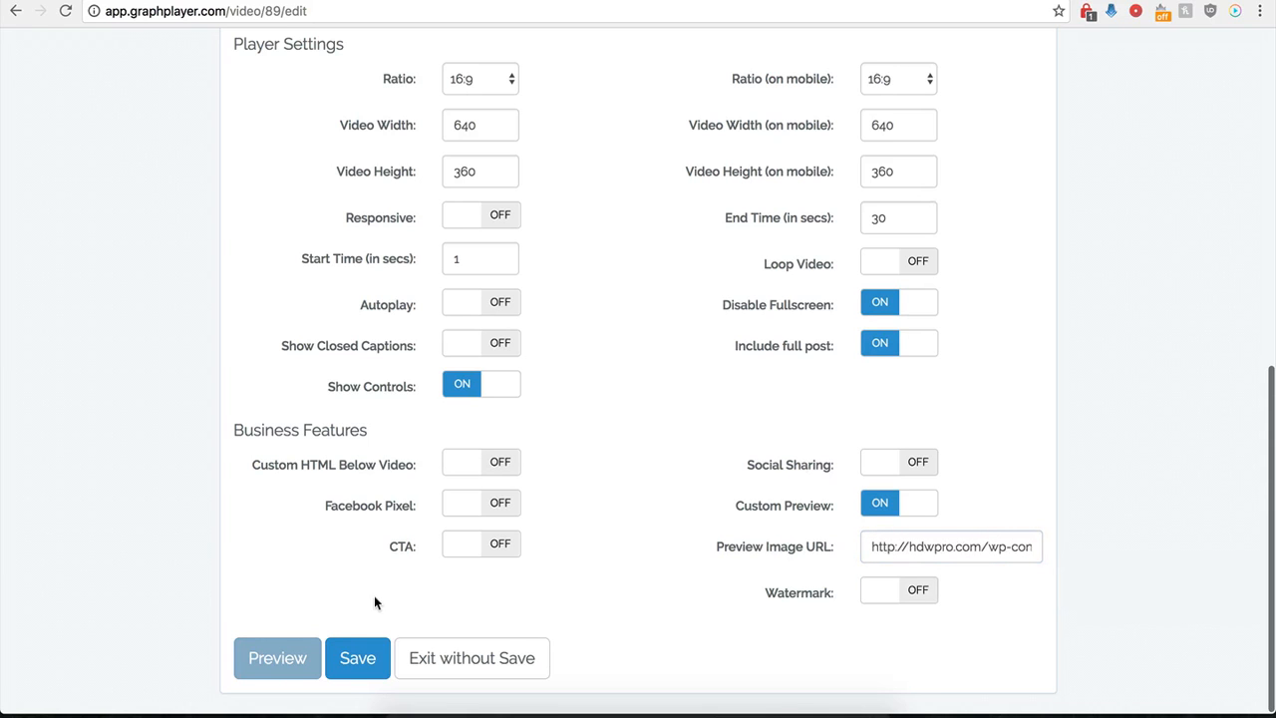
{"action": "left_click", "coordinate": [358, 657]}
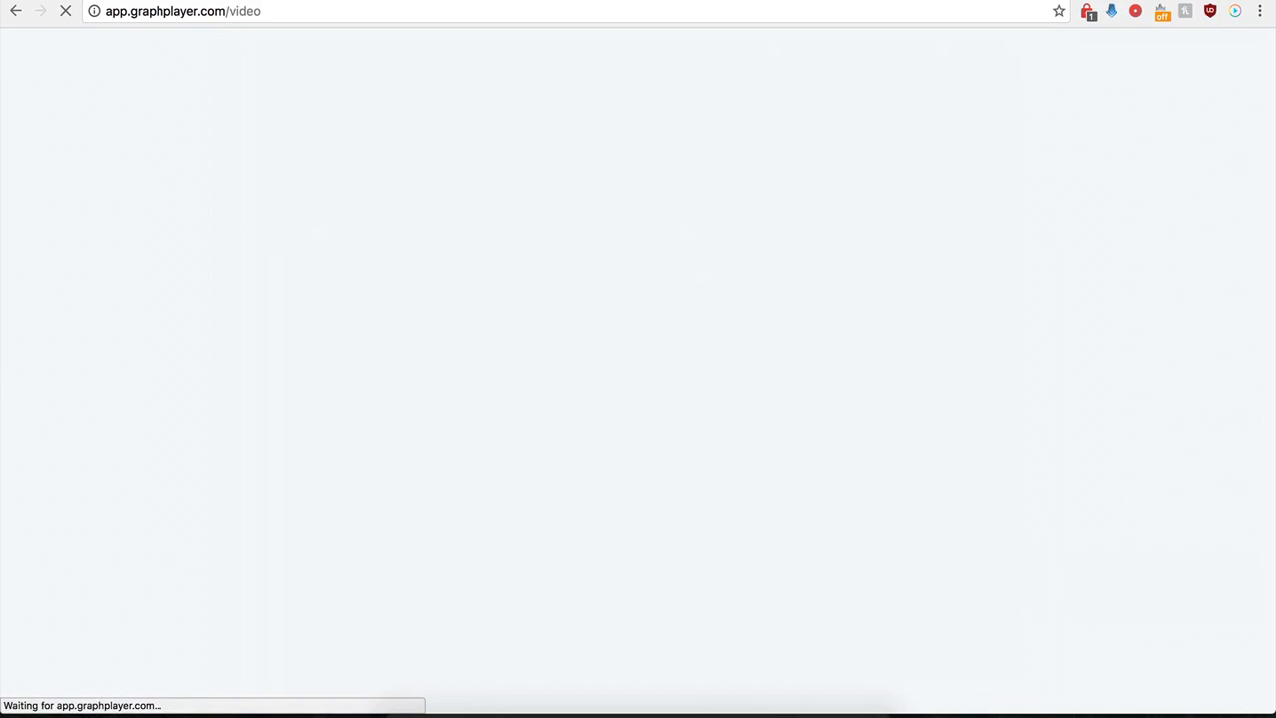
Step: Switch to the WordPress Test page and reload it to check the player's custom preview image
{"action": "left_click", "coordinate": [236, 2]}
{"action": "left_click", "coordinate": [67, 13]}
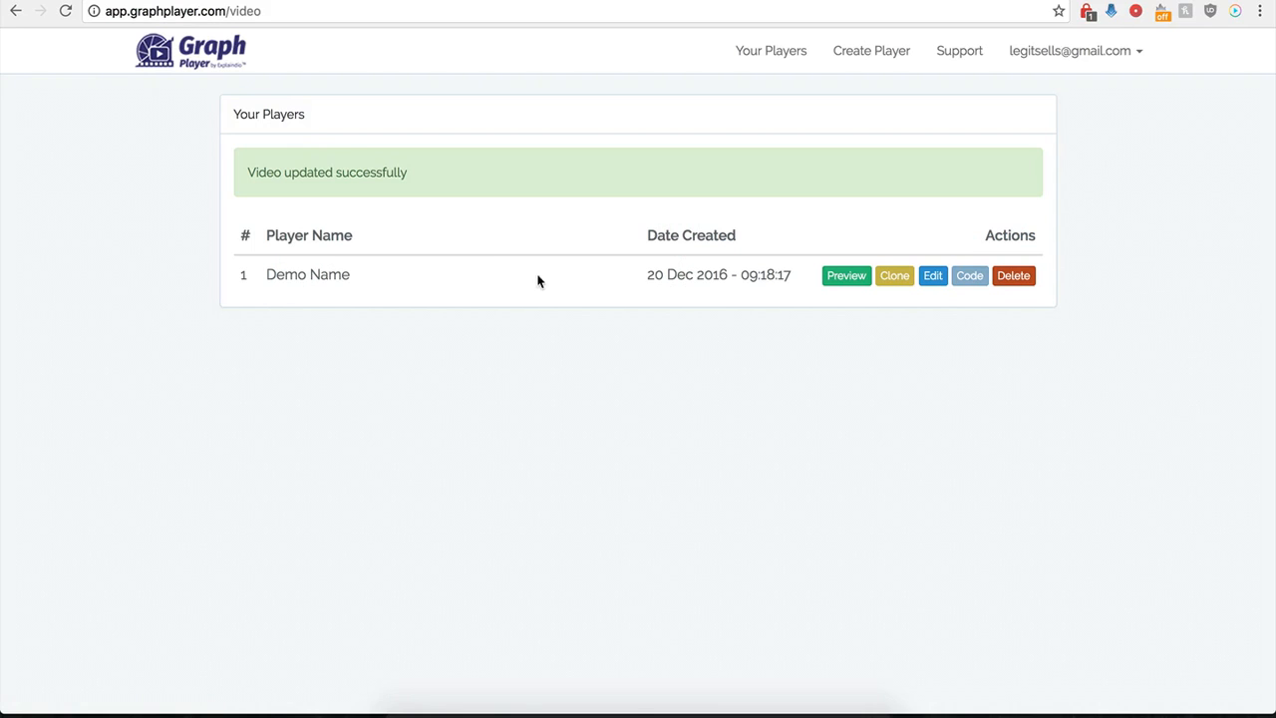
Step: Reopen the Demo Name player for editing and turn off the Custom Preview business feature
{"action": "left_click", "coordinate": [933, 276]}
{"action": "scroll", "coordinate": [761, 494], "scroll_direction": "down", "scroll_amount": 5}
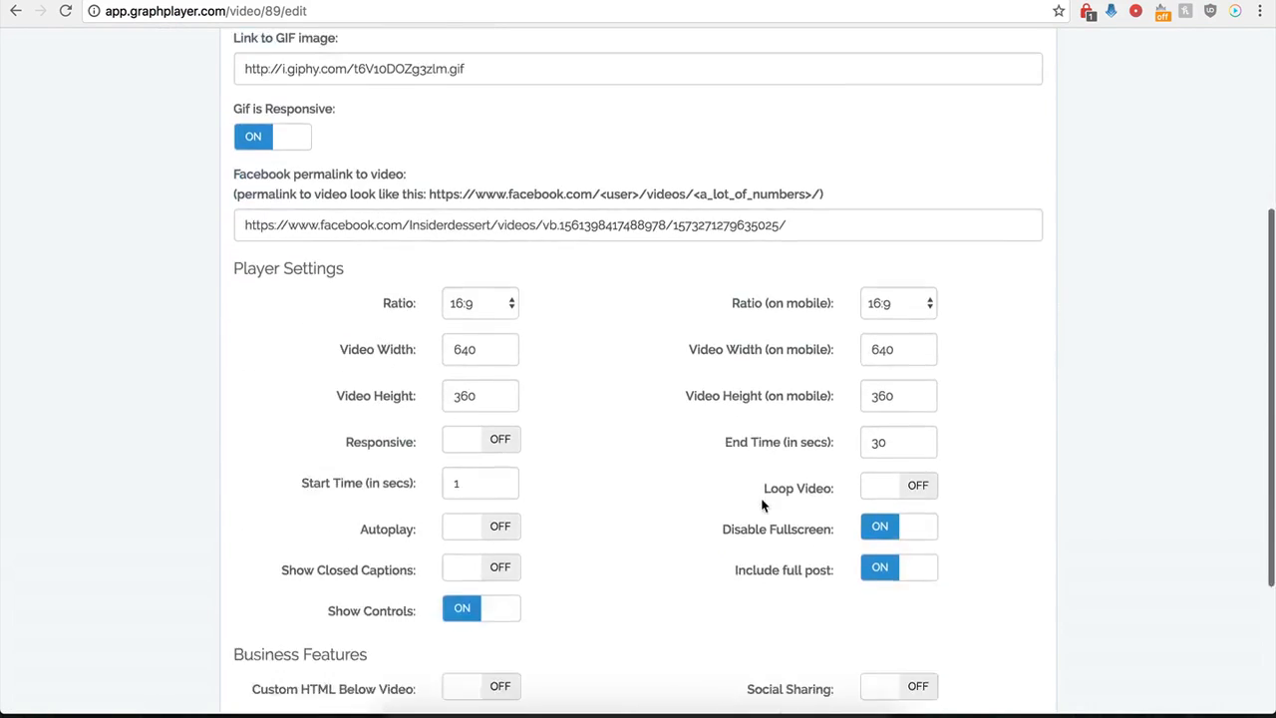
{"action": "left_click", "coordinate": [867, 506]}
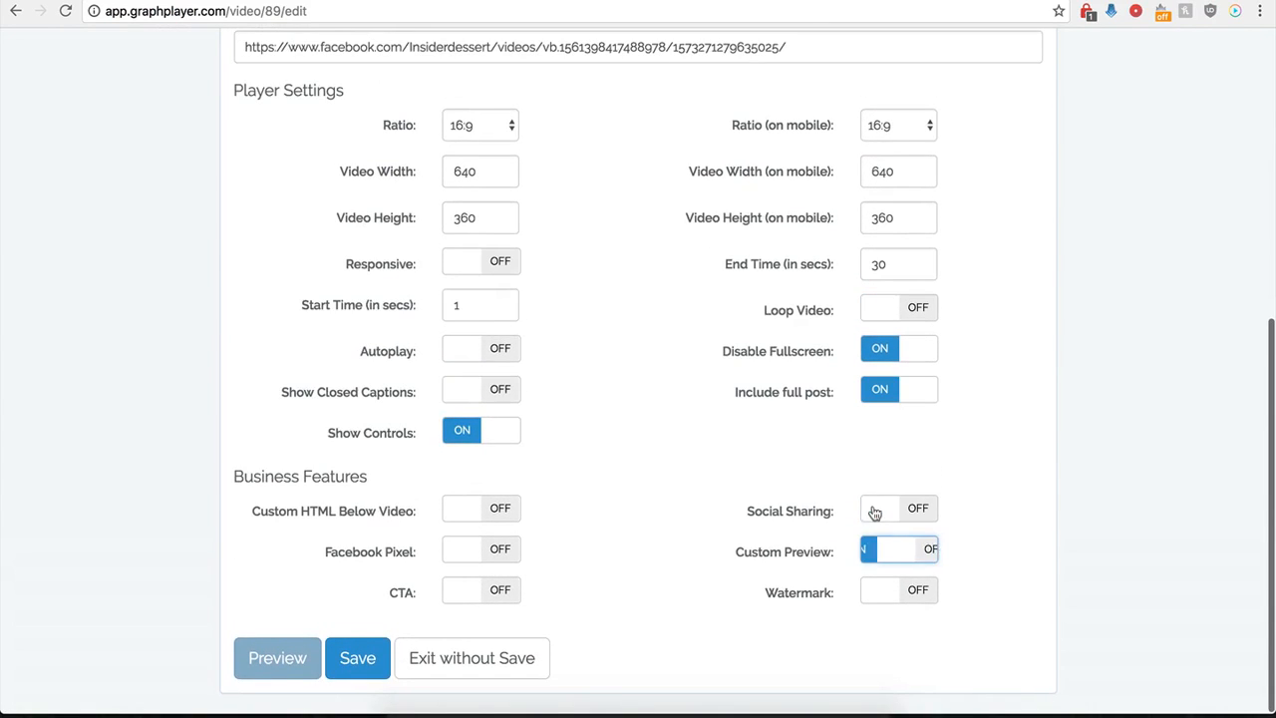
Step: Turn on the Watermark business feature and examine its image URL, link, click action, position, opacity and scale options
{"action": "left_click", "coordinate": [923, 591]}
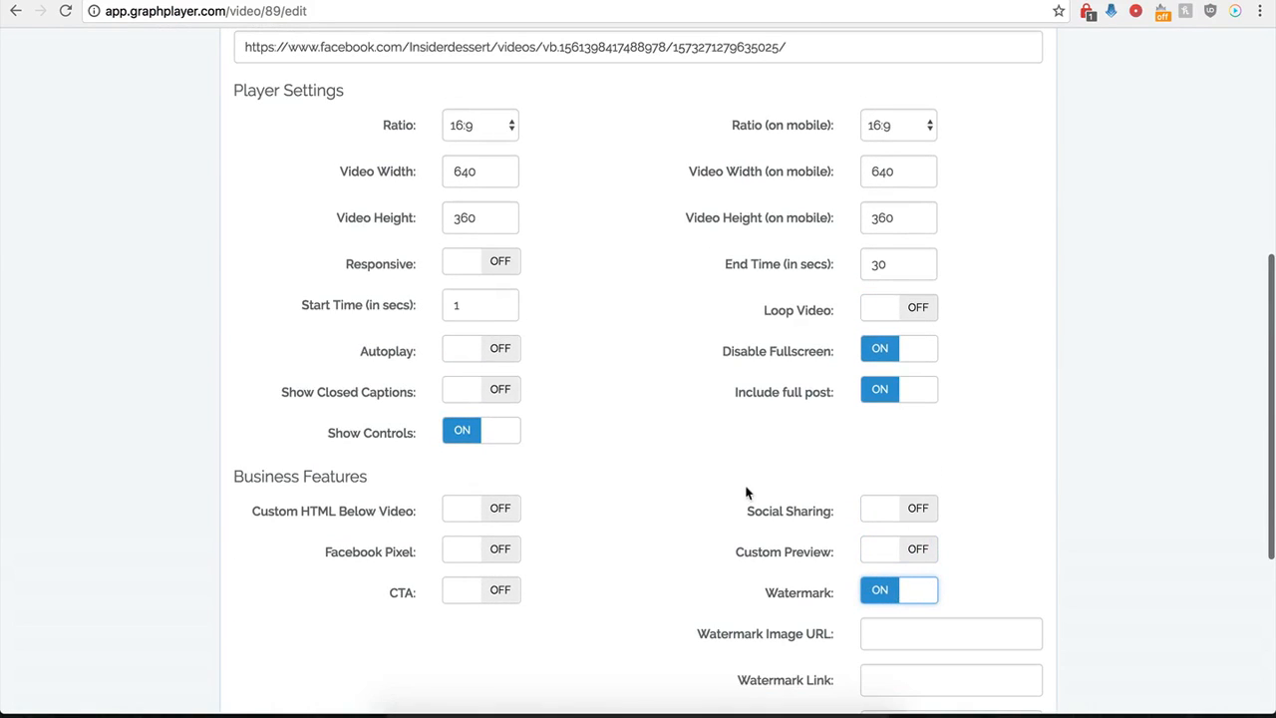
{"action": "scroll", "coordinate": [754, 625], "scroll_direction": "down", "scroll_amount": 1}
{"action": "scroll", "coordinate": [778, 628], "scroll_direction": "down", "scroll_amount": 3}
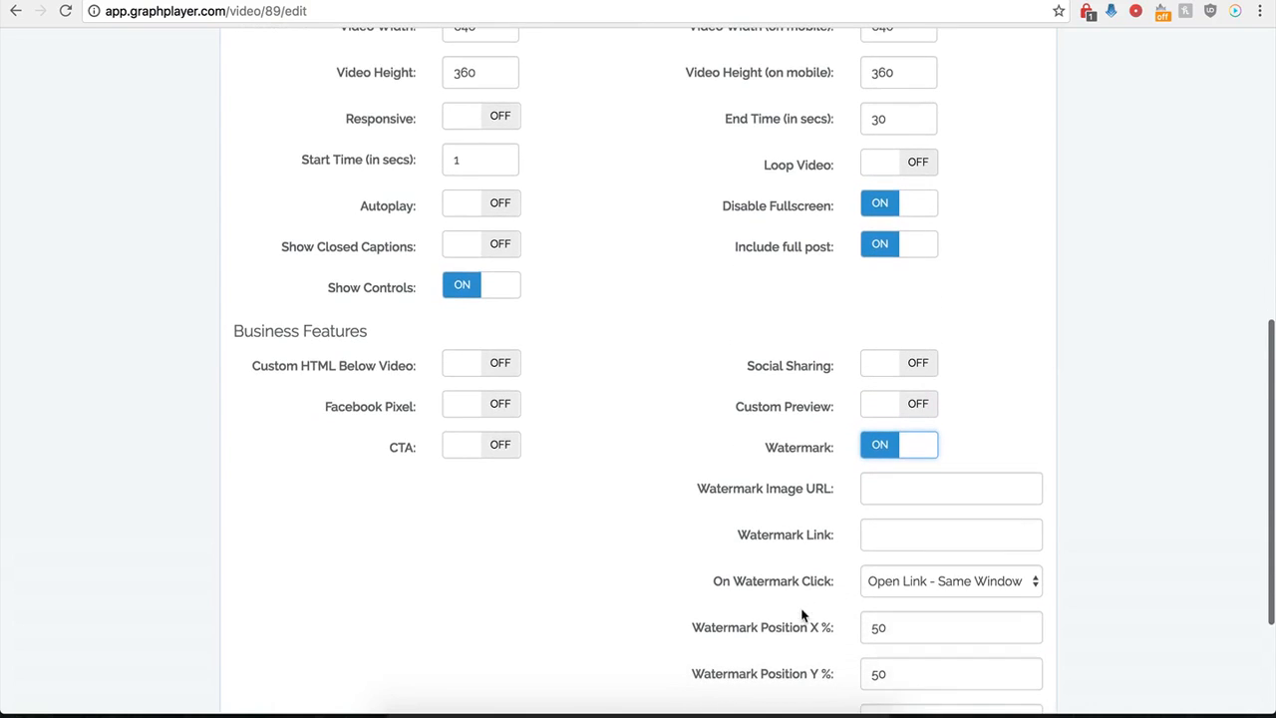
{"action": "left_click", "coordinate": [885, 491]}
{"action": "scroll", "coordinate": [772, 513], "scroll_direction": "down", "scroll_amount": 4}
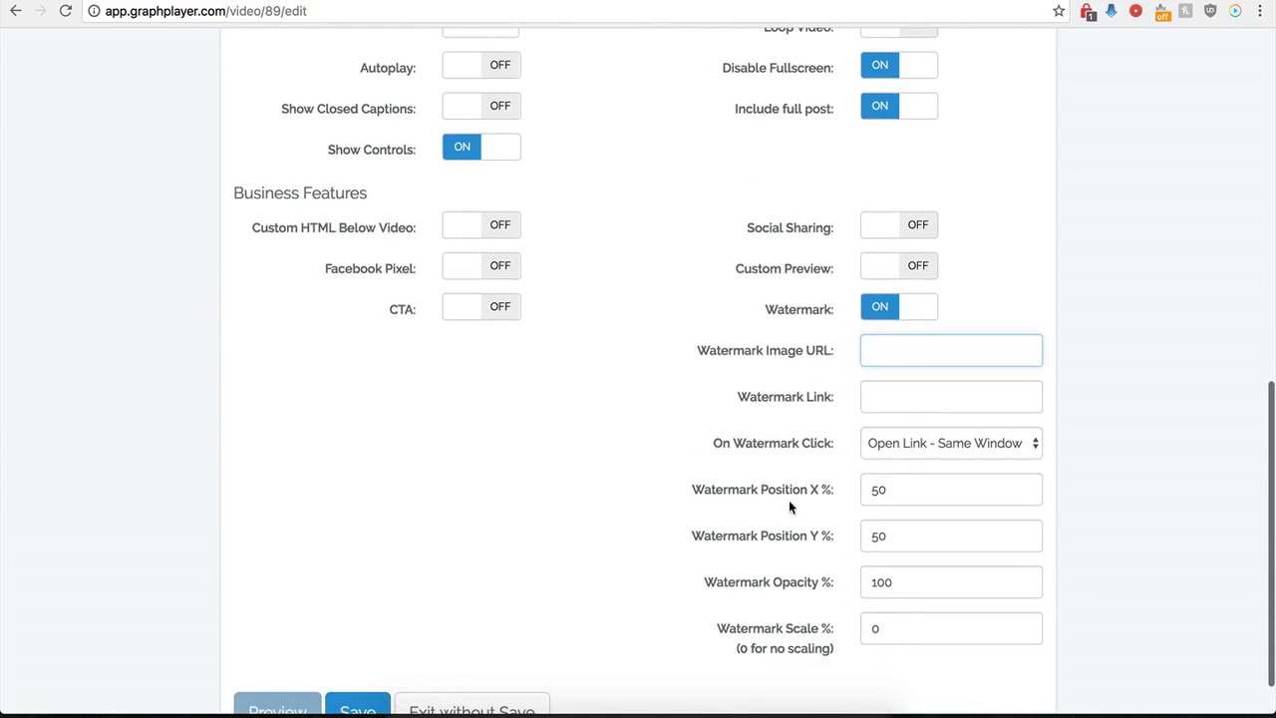
{"action": "left_click", "coordinate": [877, 396]}
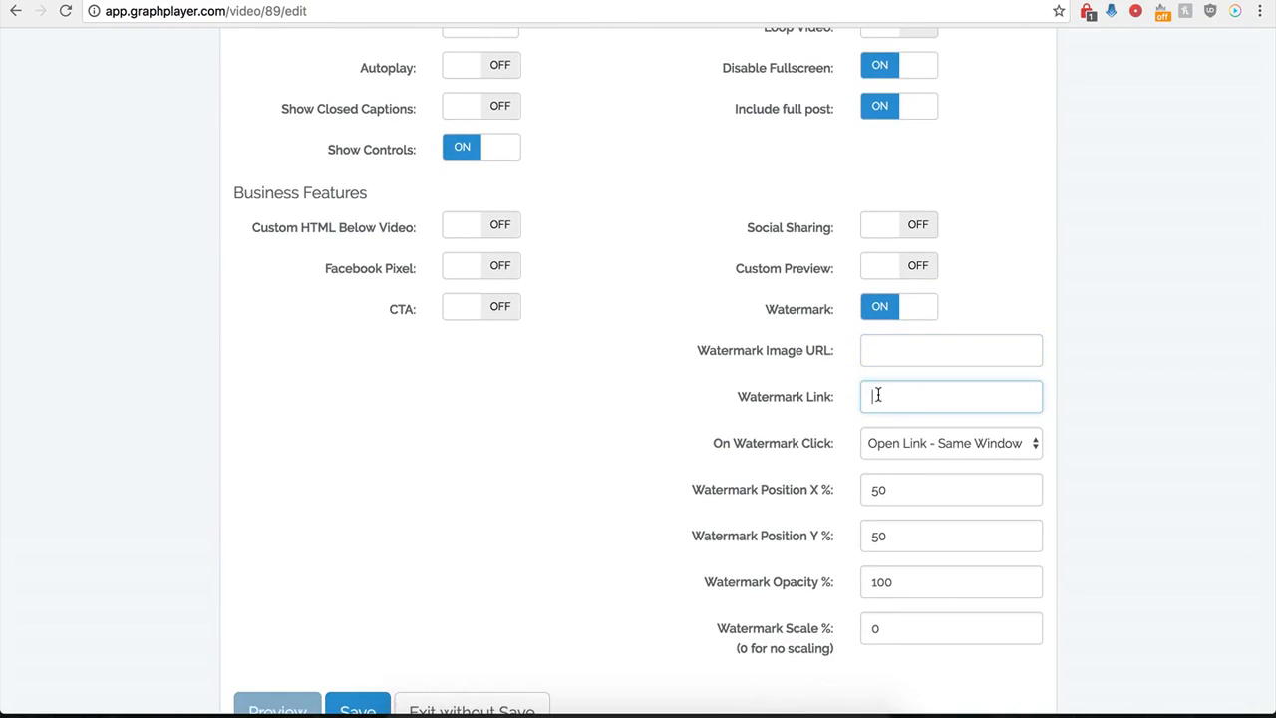
{"action": "left_click", "coordinate": [968, 443]}
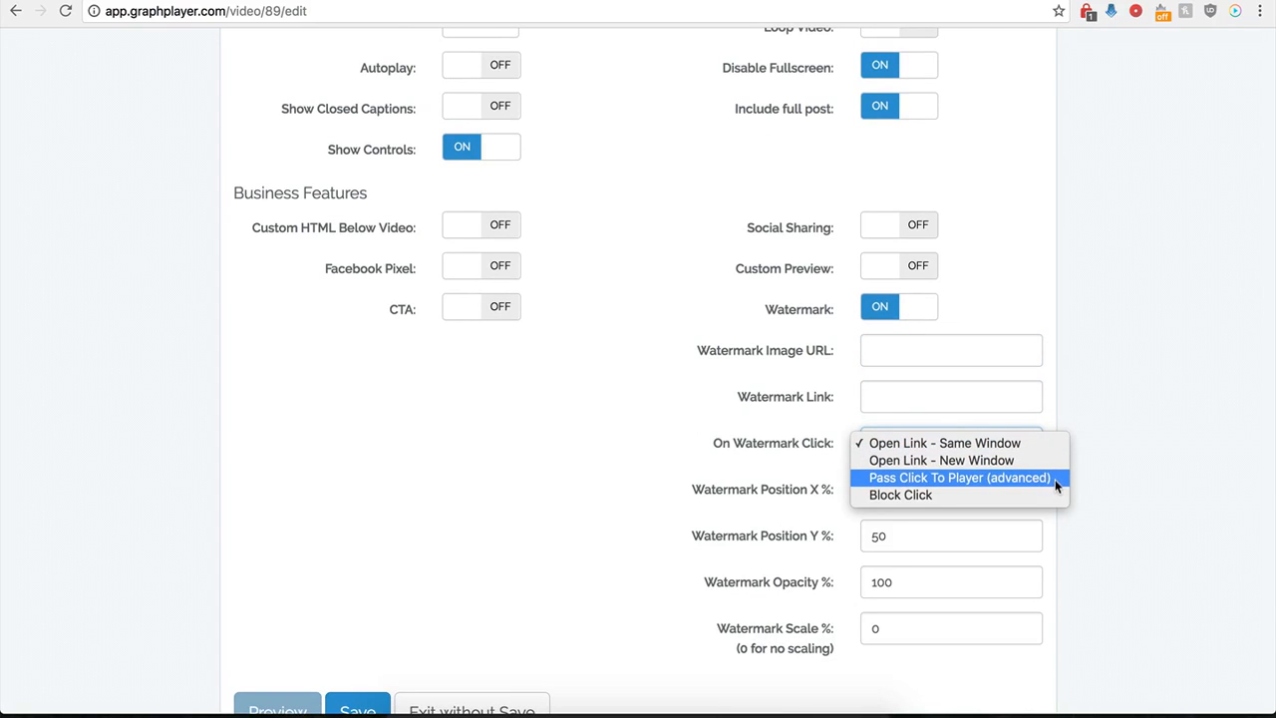
{"action": "left_click", "coordinate": [688, 420]}
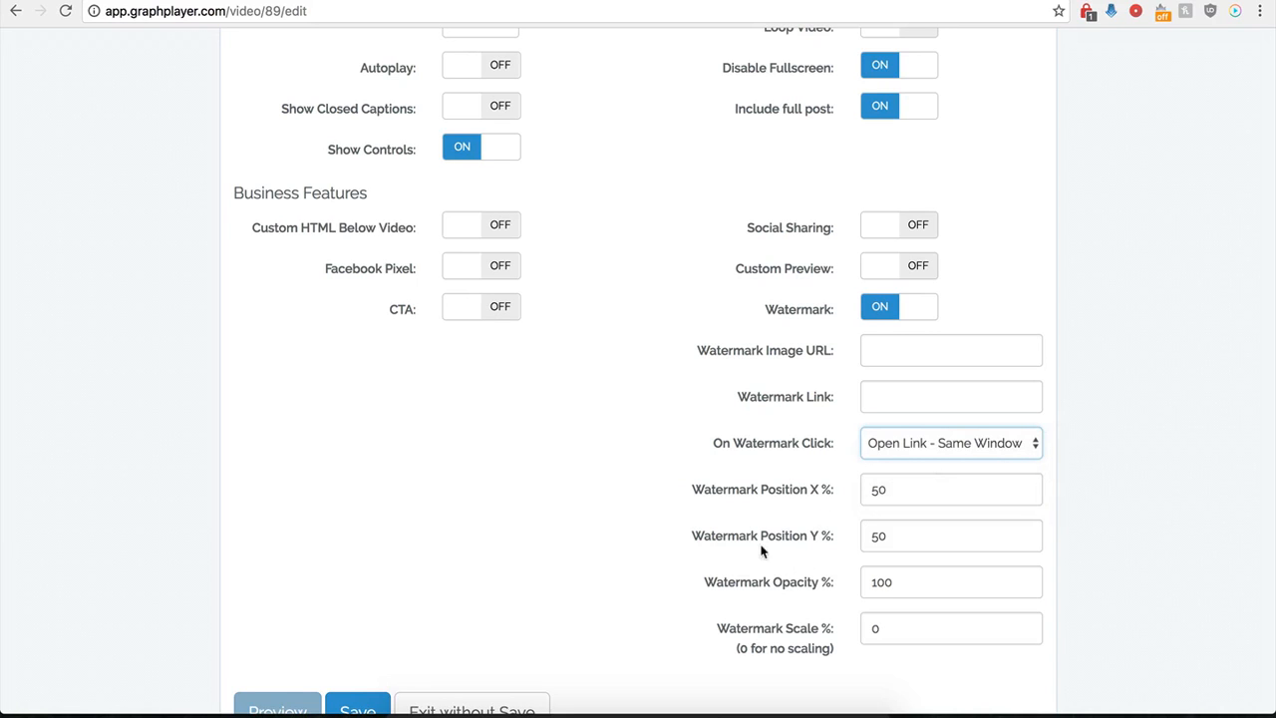
Step: Turn CTA on to compare its settings with the watermark's, and turn both CTA and Watermark off
{"action": "left_click", "coordinate": [491, 311]}
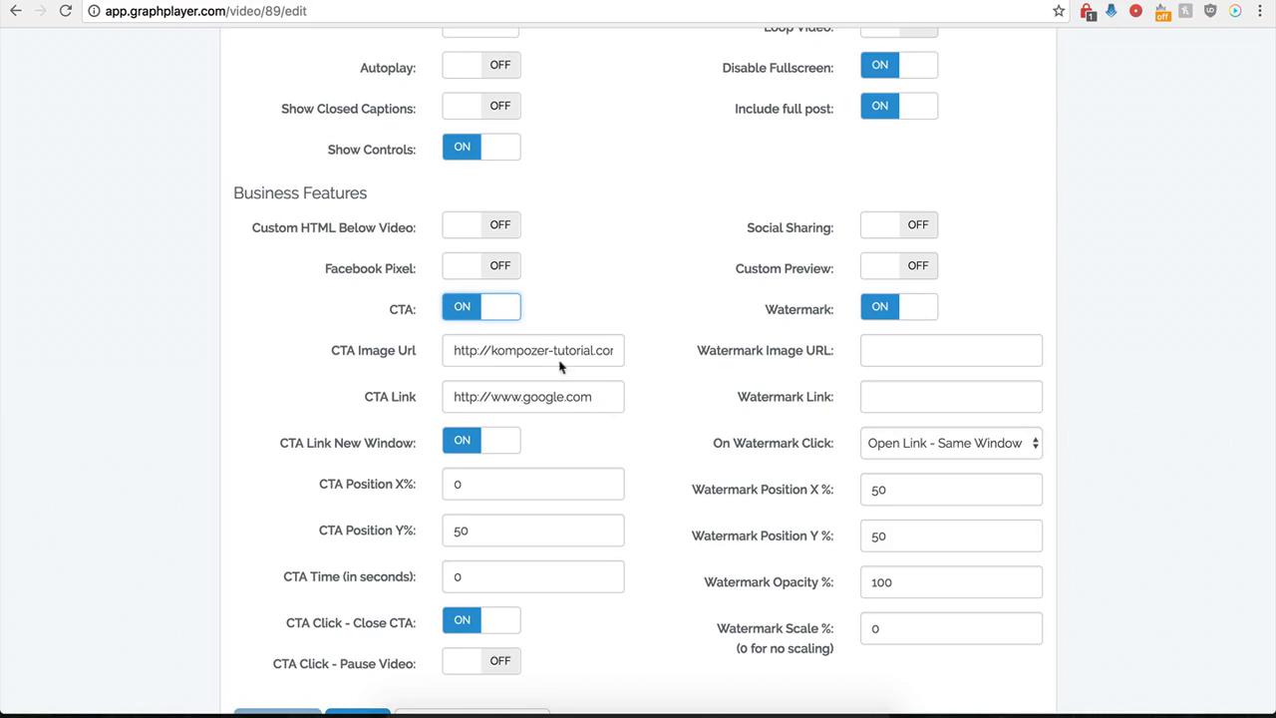
{"action": "left_click", "coordinate": [484, 320]}
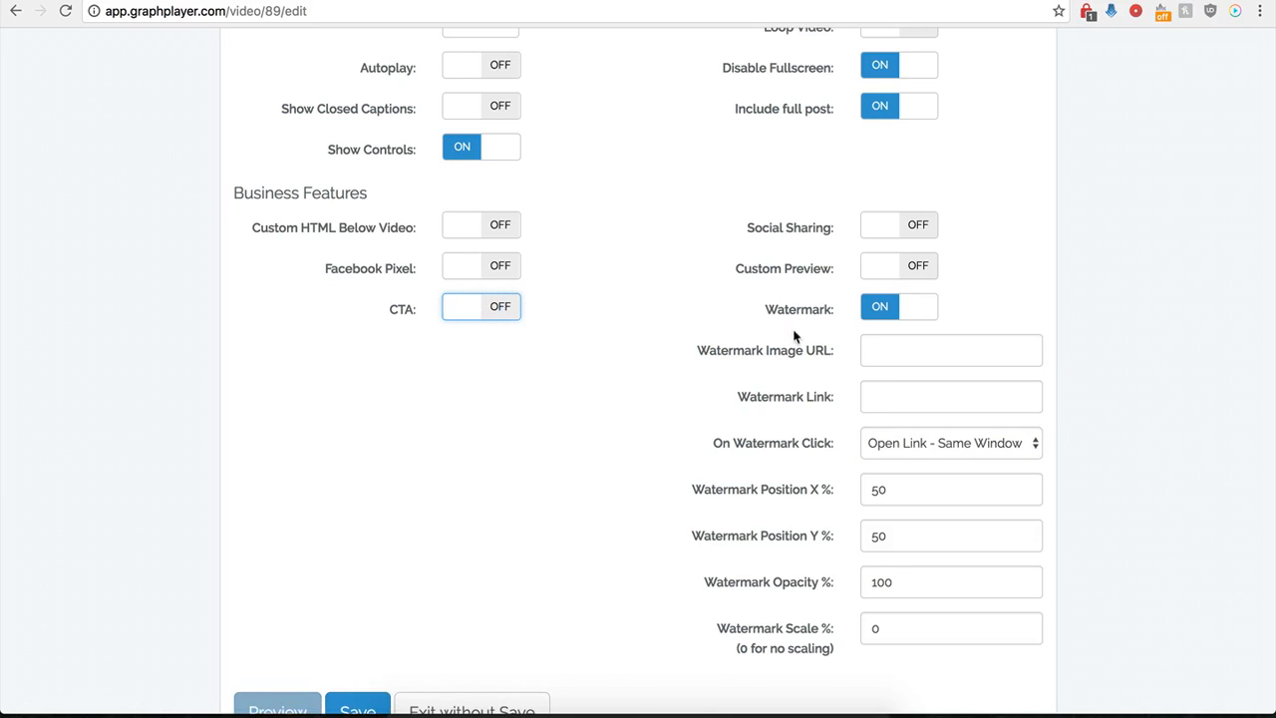
{"action": "left_click", "coordinate": [881, 313]}
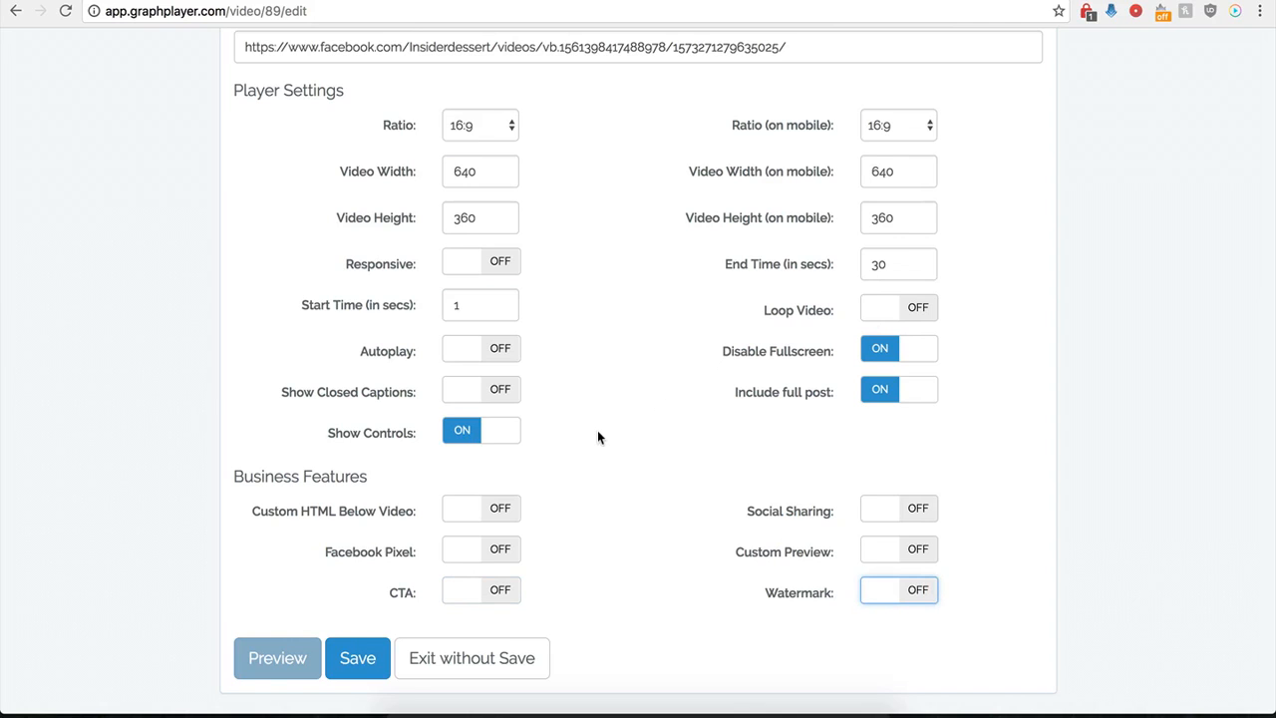